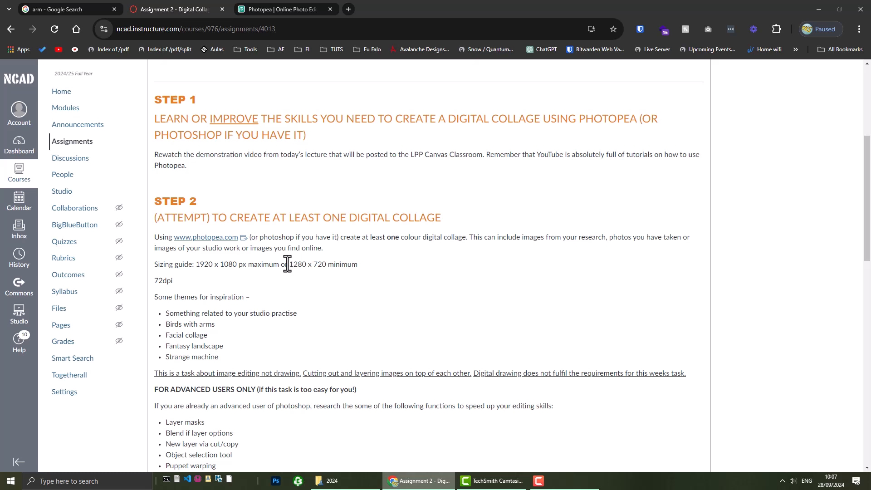
Read the sizing guide, the resolution and the suggested themes under Step 2 of the assignment
left_click_drag(289, 264, 326, 265)
left_click(296, 264)
left_click_drag(290, 264, 326, 265)
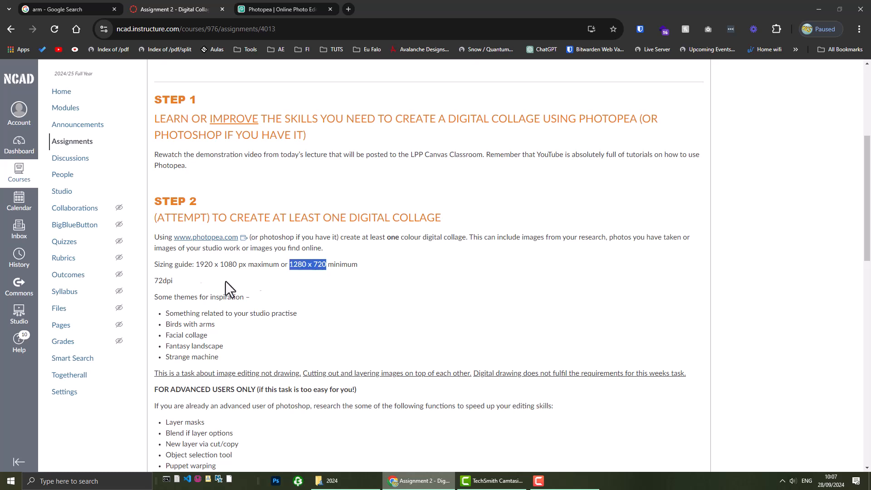
double_click(166, 281)
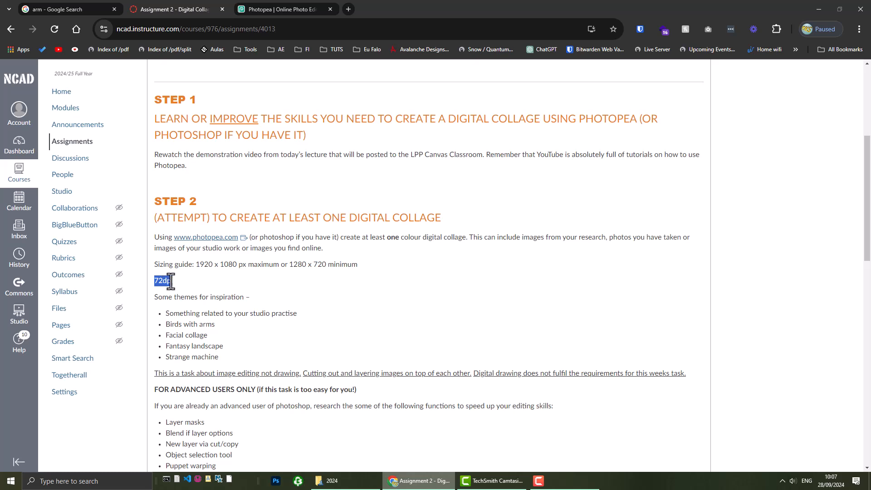
left_click_drag(158, 298, 219, 298)
left_click(252, 312)
mouse_move(166, 326)
left_mouse_down()
mouse_move(214, 325)
mouse_move(163, 324)
left_mouse_up()
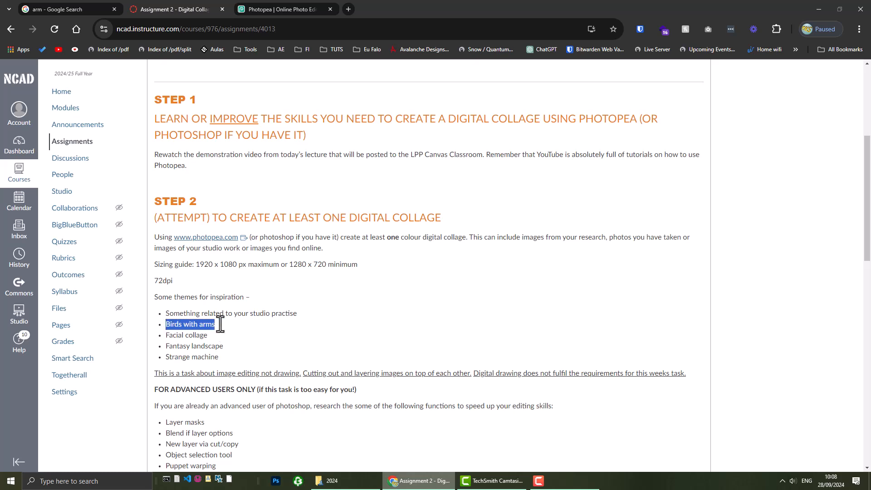
left_click(220, 324)
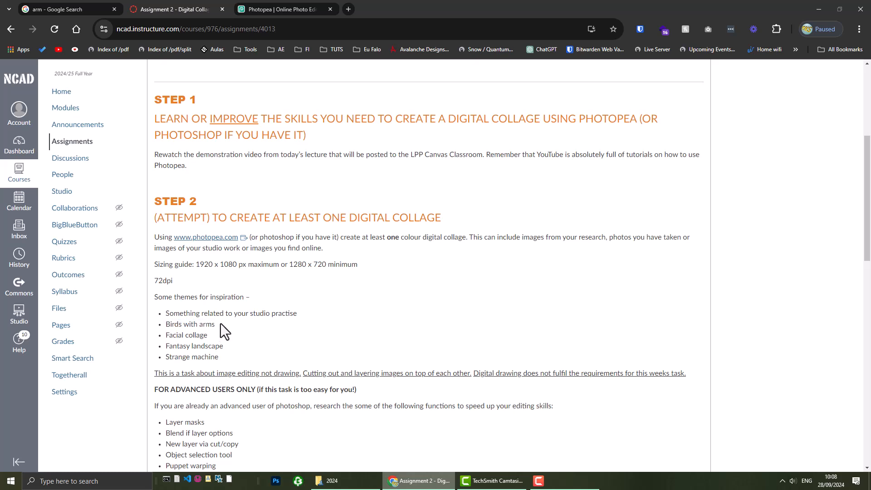
Switch to Photopea and open the settings for a new project
left_click(251, 10)
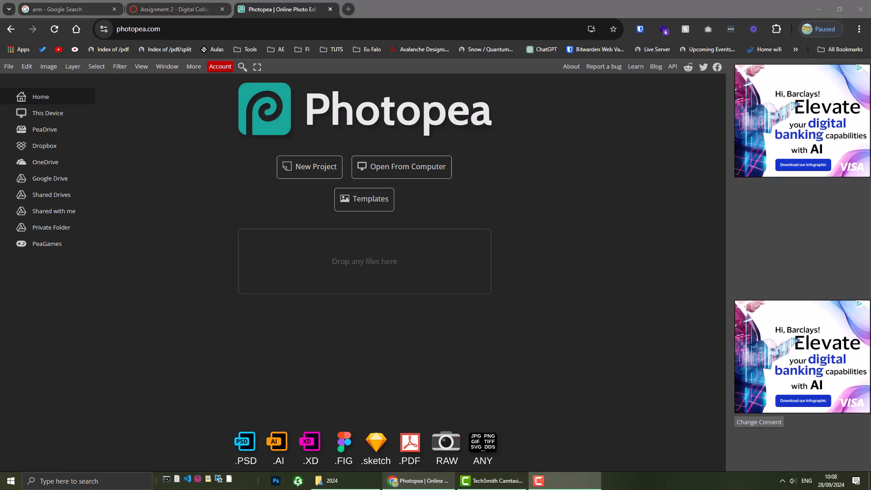
left_click(10, 67)
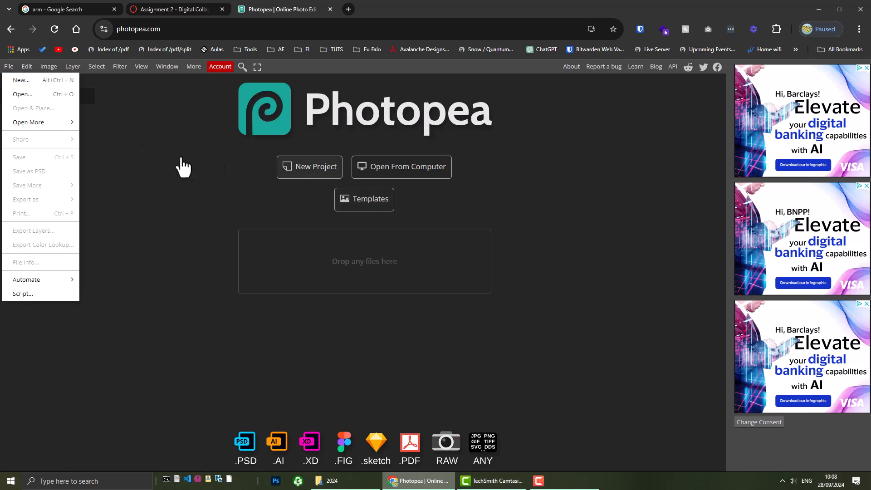
left_click(25, 80)
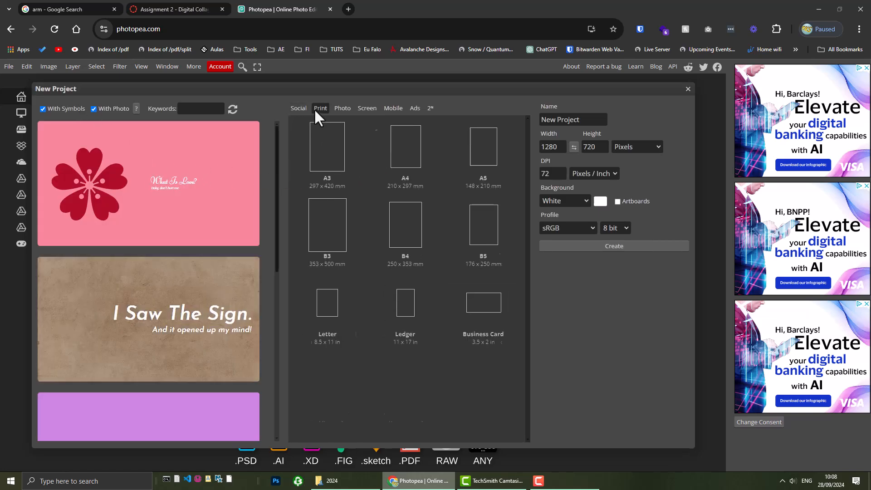
Apply the A4 print preset and examine its width, height and DPI values
left_click(318, 109)
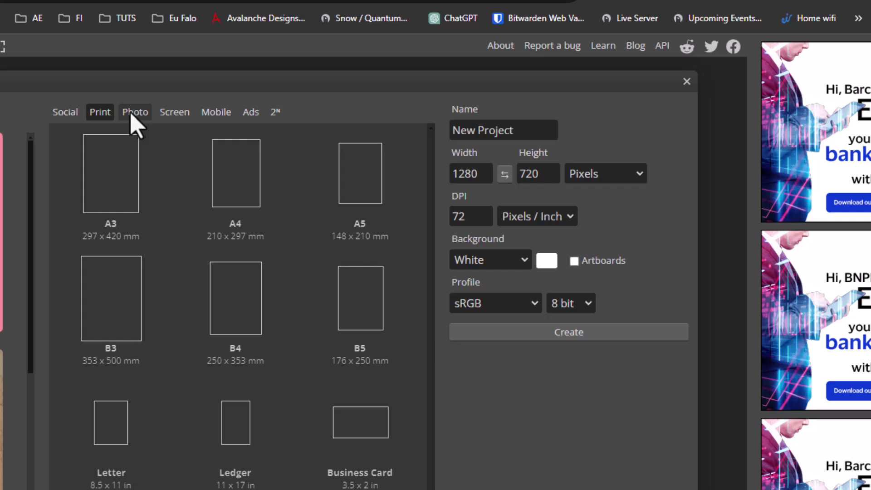
left_click(218, 184)
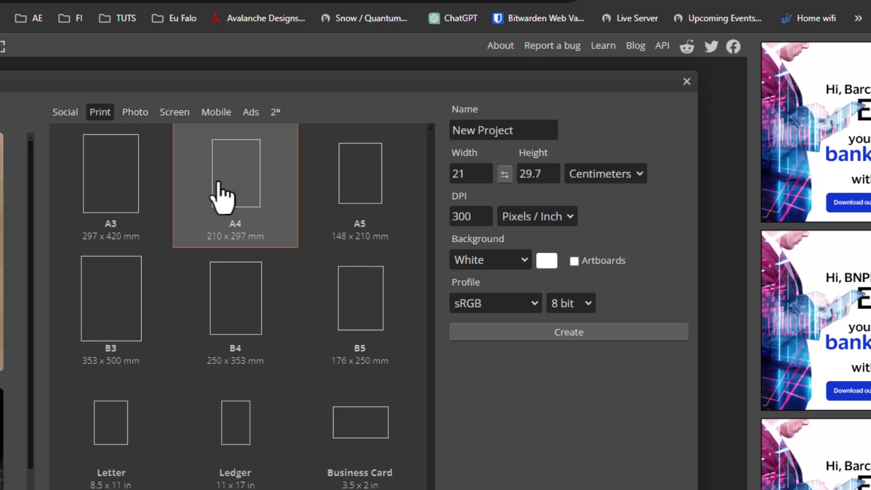
left_click(458, 175)
double_click(534, 175)
double_click(459, 217)
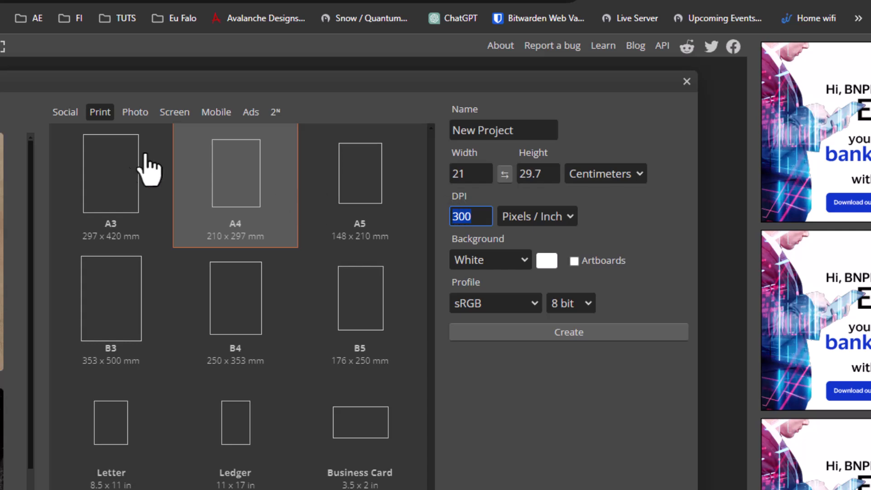
Apply the HD 1280 x 720 px screen preset and examine its width, height and DPI values
left_click(176, 118)
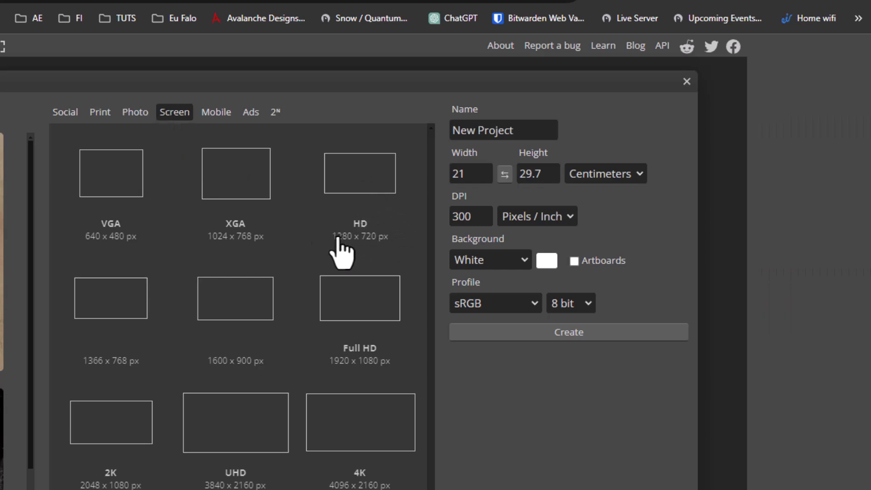
left_click(357, 193)
double_click(460, 175)
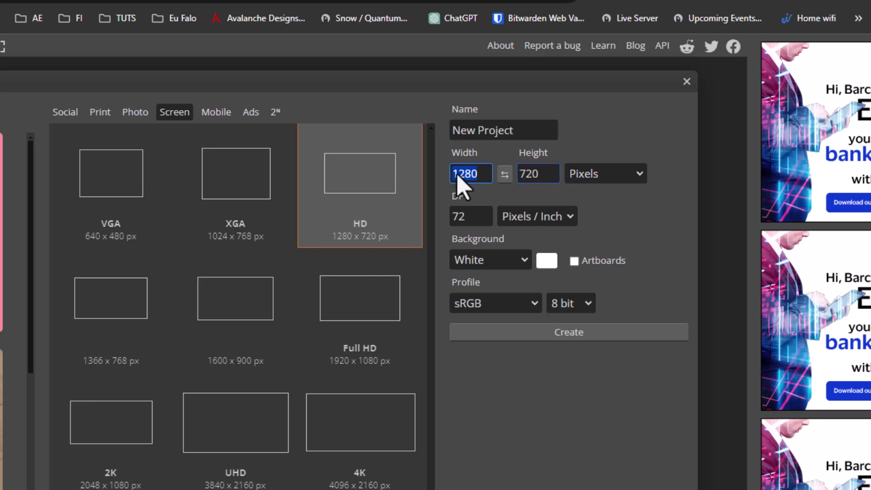
double_click(535, 175)
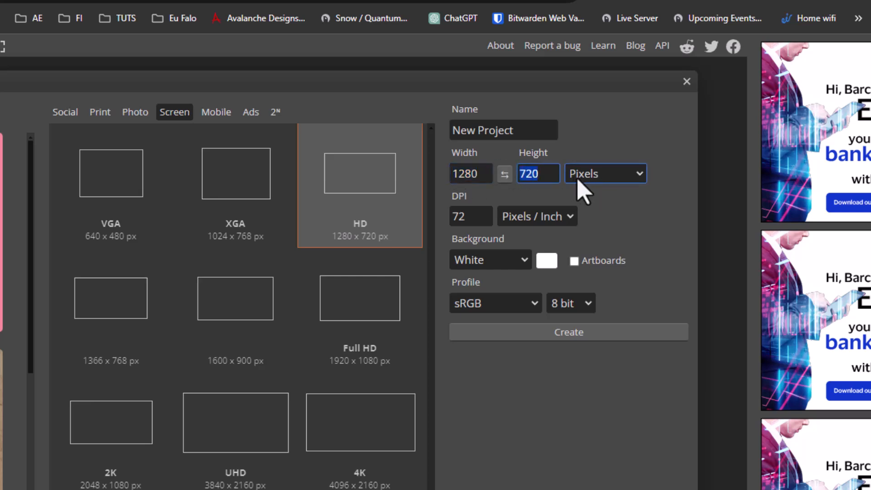
double_click(458, 216)
left_click(457, 216)
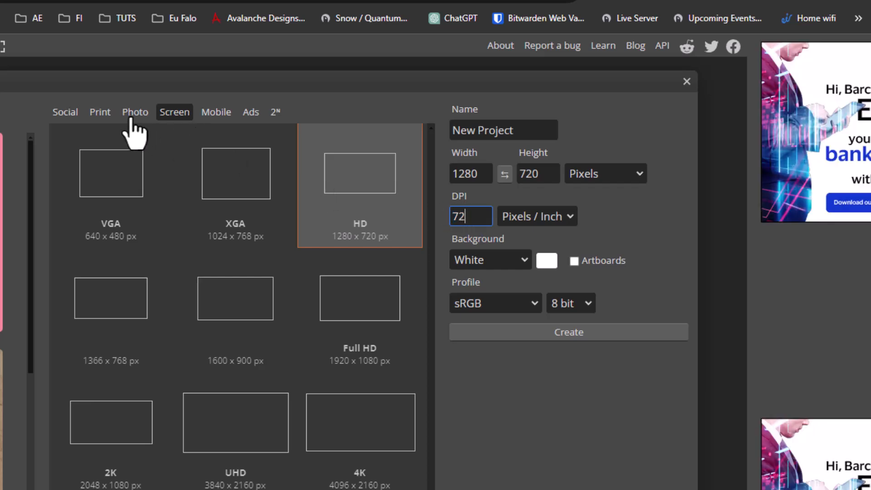
Reapply the A4 print preset to compare its DPI with that of the screen preset
left_click(101, 114)
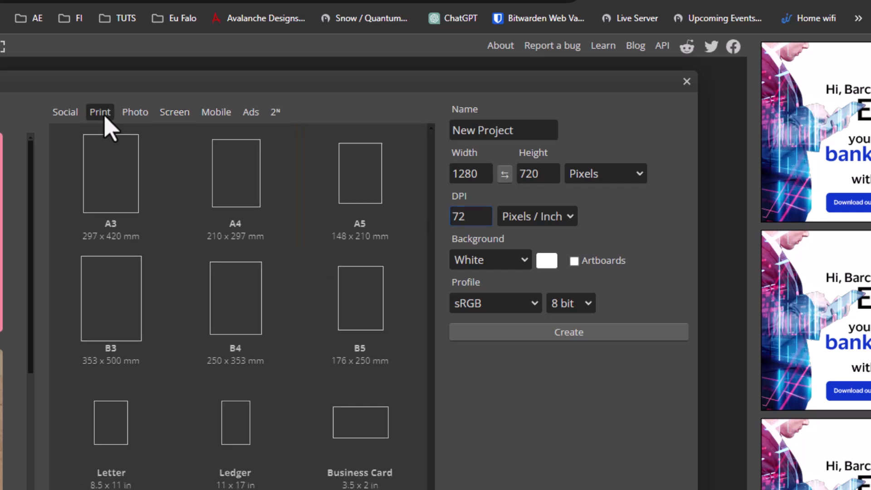
left_click(231, 193)
left_click(461, 223)
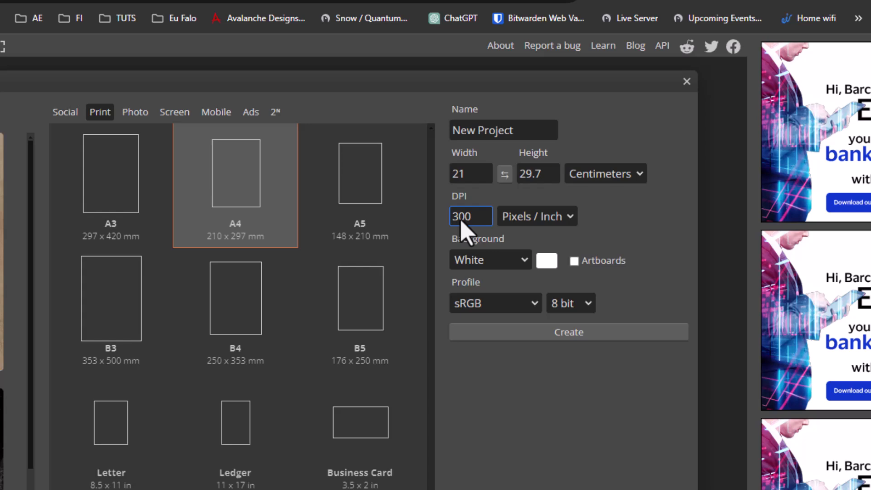
Choose the HD 1280 x 720 px screen preset and set the project background to Custom
left_click(176, 114)
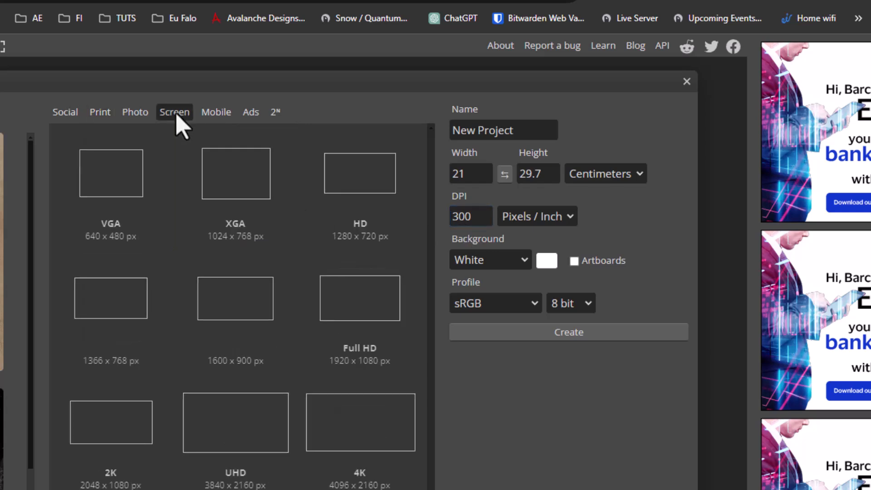
left_click(369, 181)
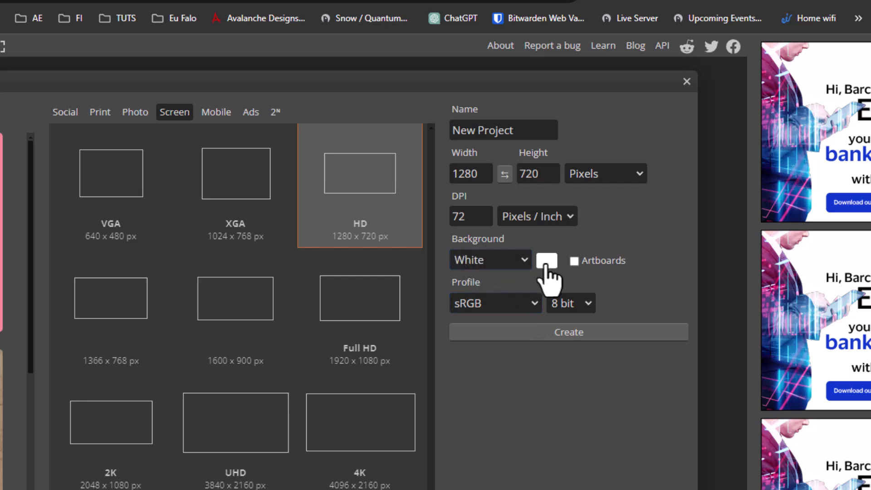
left_click(508, 268)
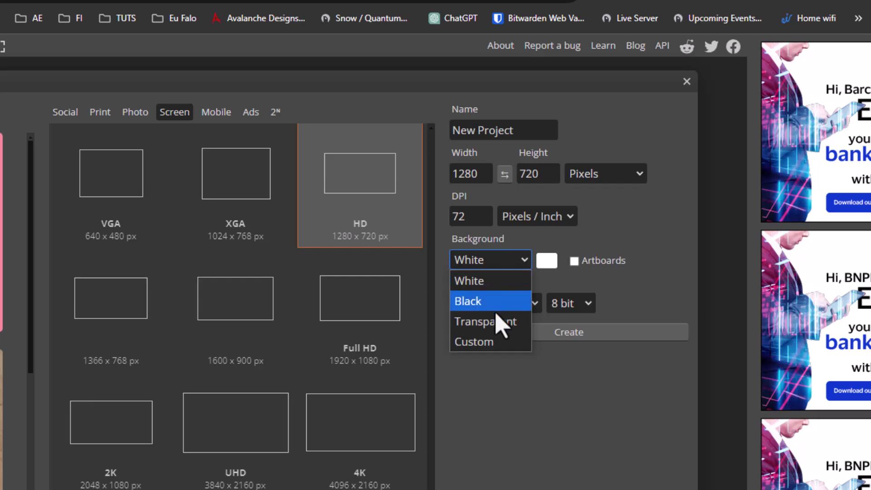
left_click(538, 255)
left_click(525, 263)
left_click(491, 342)
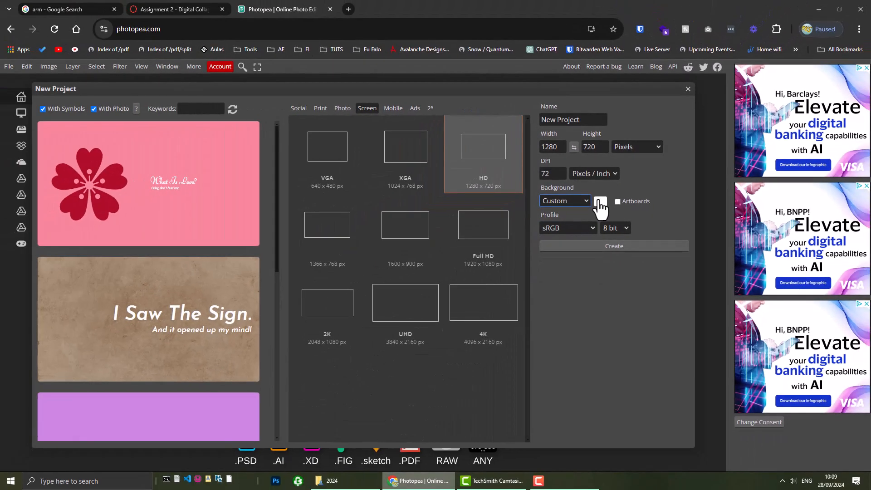
Set the custom background to the pale yellow-beige colour dadab6 and create the project
left_click(600, 203)
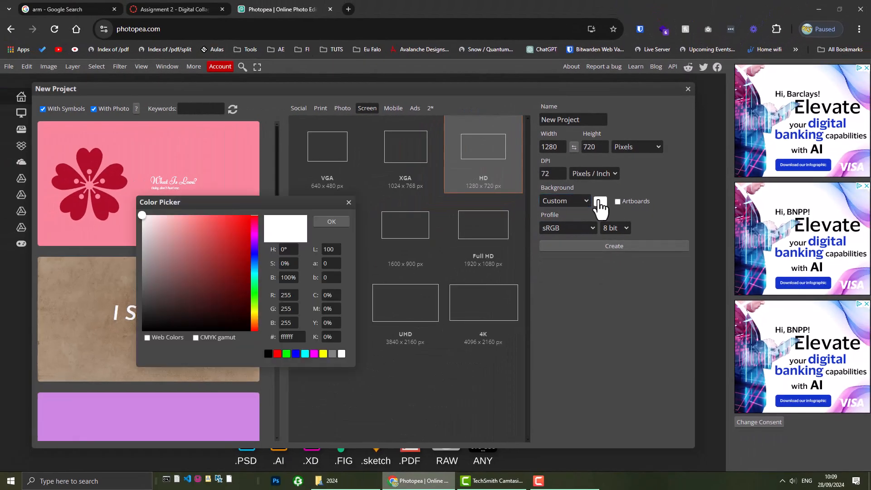
left_click(255, 259)
left_click_drag(256, 260, 259, 311)
mouse_move(169, 233)
left_mouse_down()
mouse_move(158, 242)
mouse_move(159, 232)
left_mouse_up()
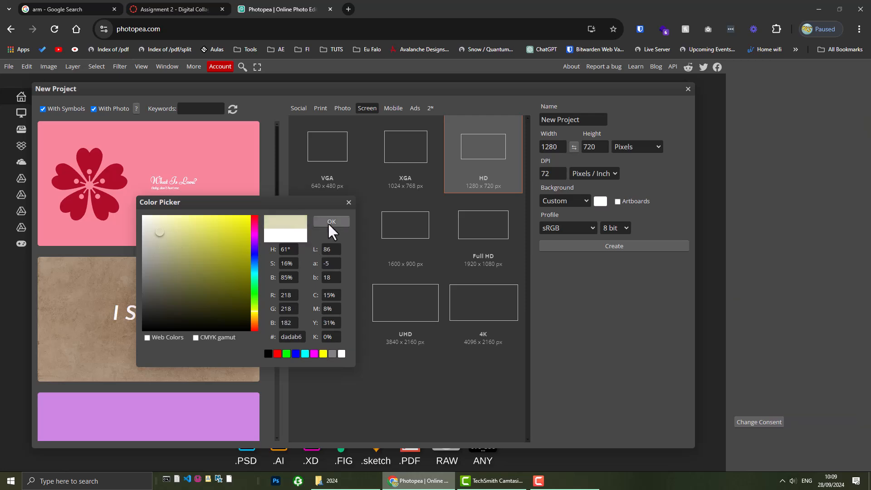
left_click(328, 223)
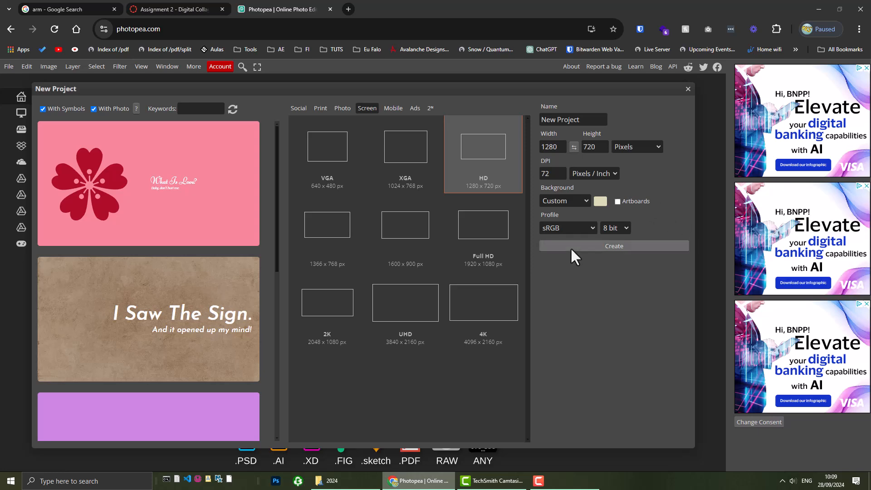
left_click(600, 245)
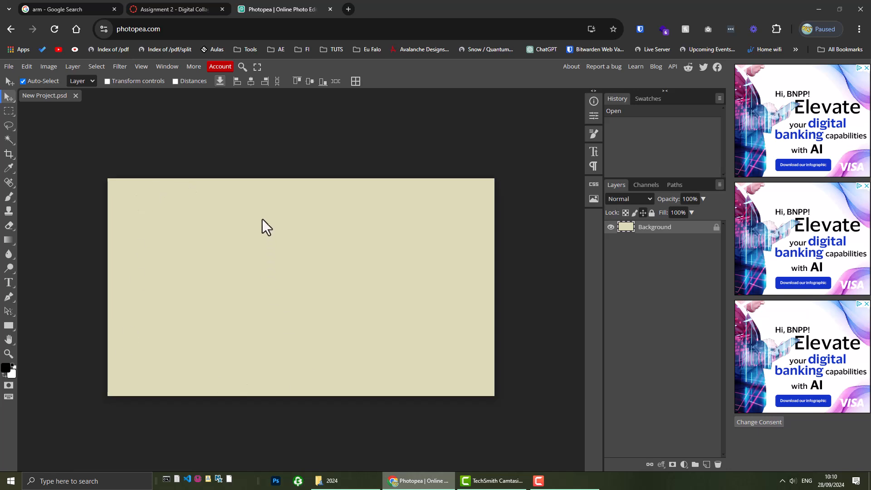
Deselect the background layer, fit the canvas to the work area and review the available zoom commands
left_click(246, 169)
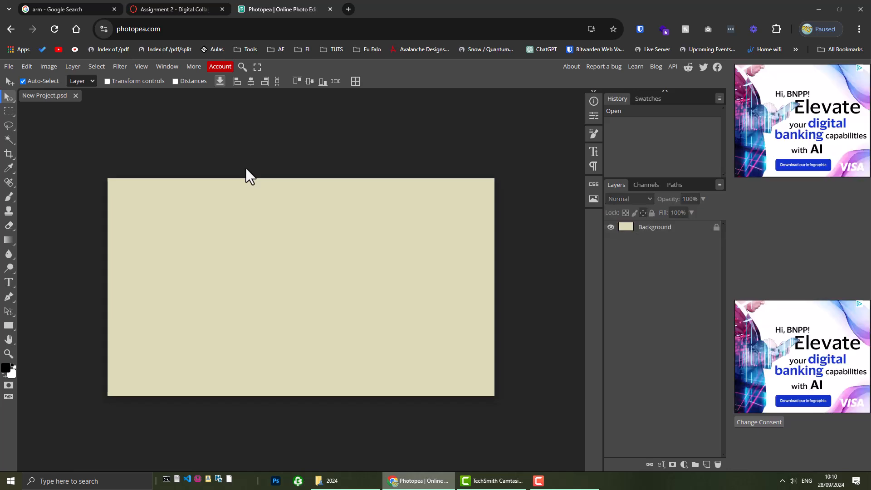
left_click(147, 67)
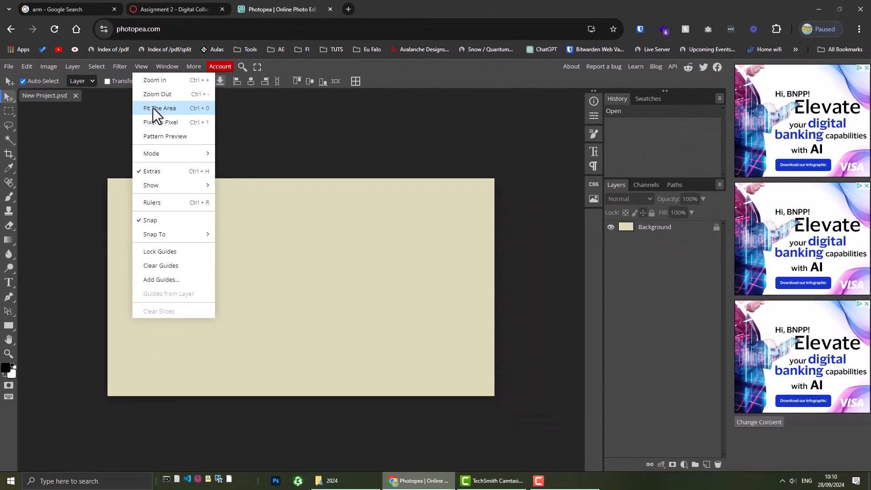
left_click(153, 108)
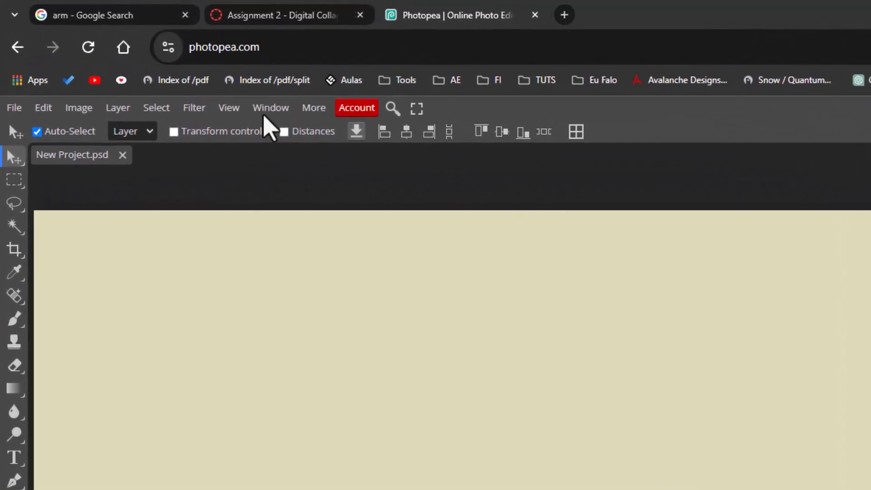
left_click(235, 113)
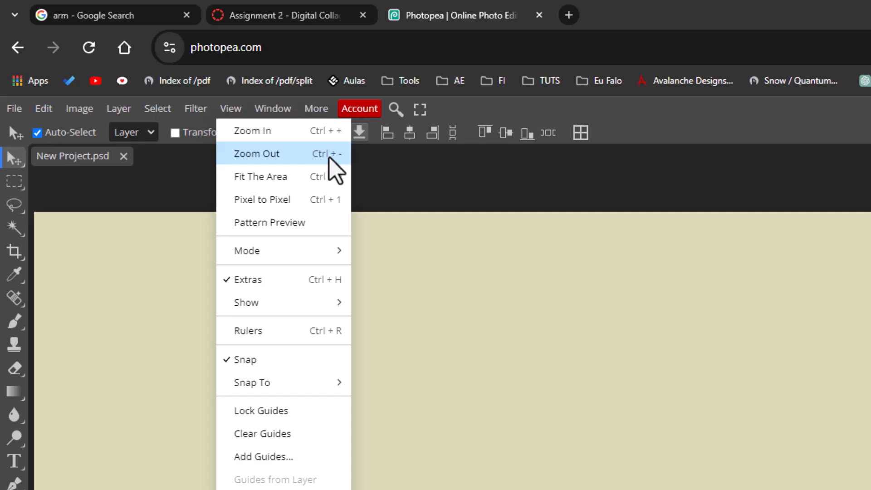
left_click(383, 179)
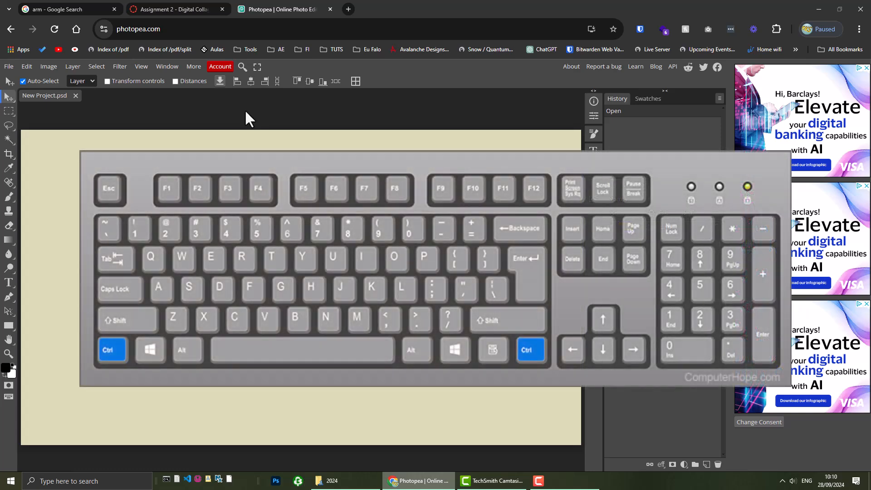
Zoom the canvas out four levels and back in three, finishing with it fitted to the work area
key("ctrl+minus")
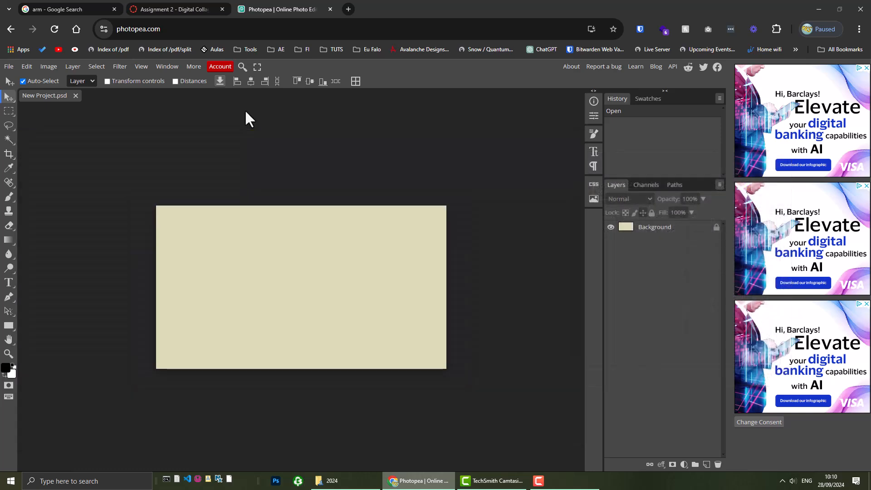
key("ctrl+minus")
key("ctrl+minus")
key("ctrl+minus")
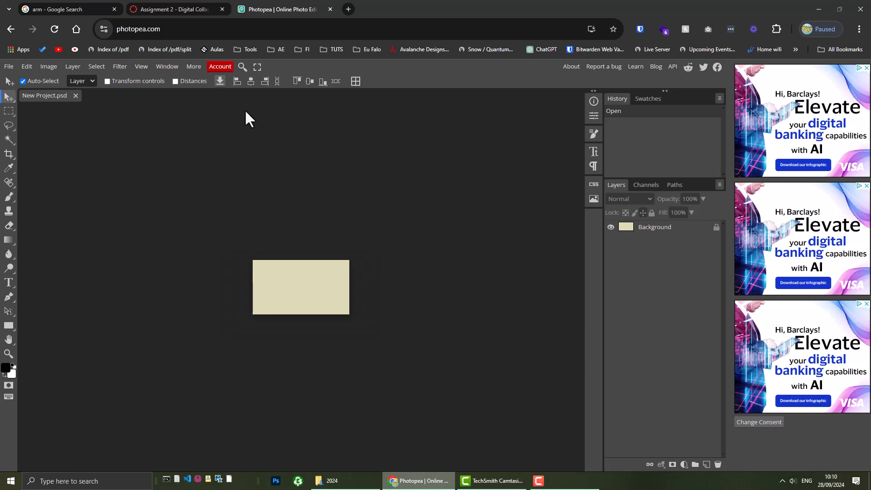
key("ctrl+plus")
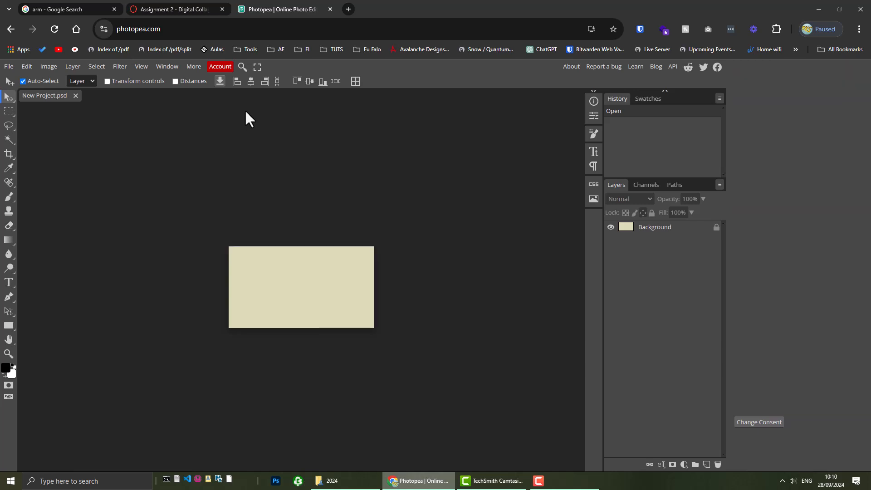
key("ctrl+plus")
key("ctrl+plus")
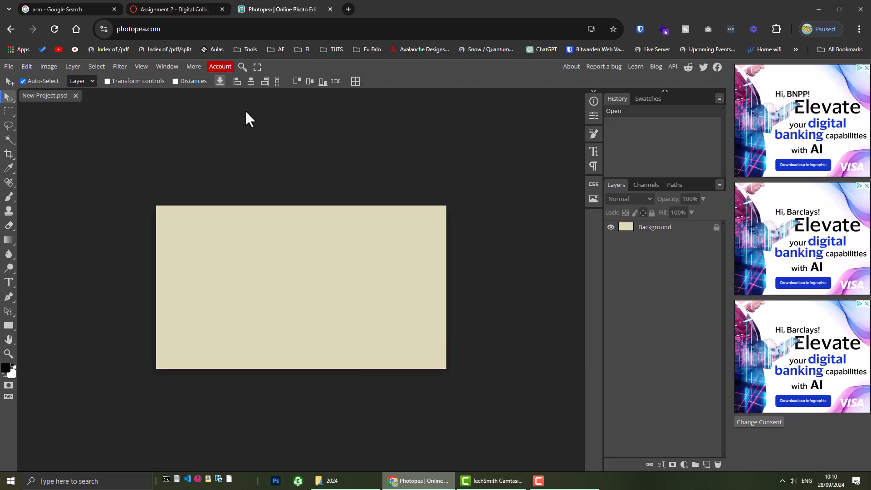
key("ctrl+0")
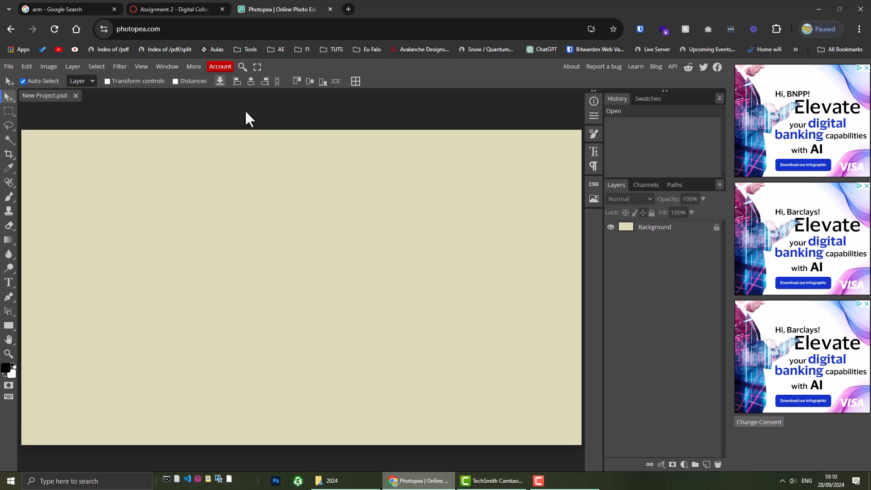
Zoom the canvas out three levels from the fitted view
key("ctrl+minus")
key("ctrl+minus")
key("ctrl+minus")
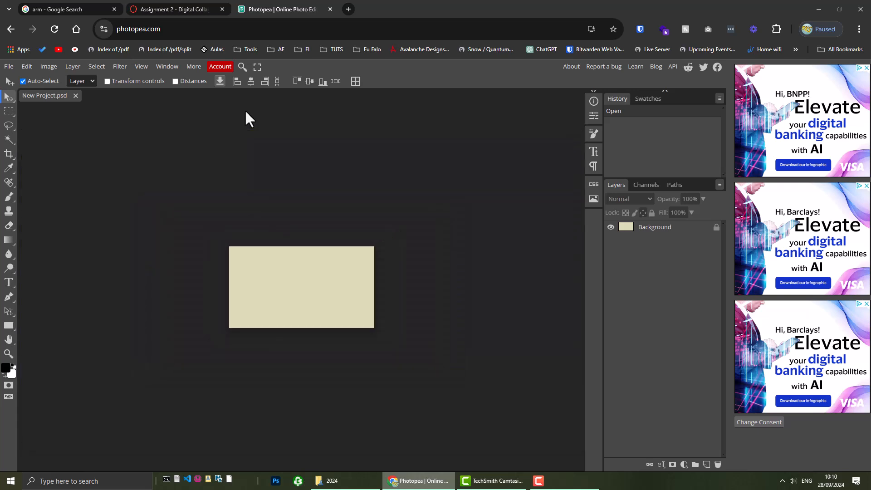
Zoom the canvas in and back out several levels, finishing with it fitted to the work area
key("ctrl+plus")
key("ctrl+plus")
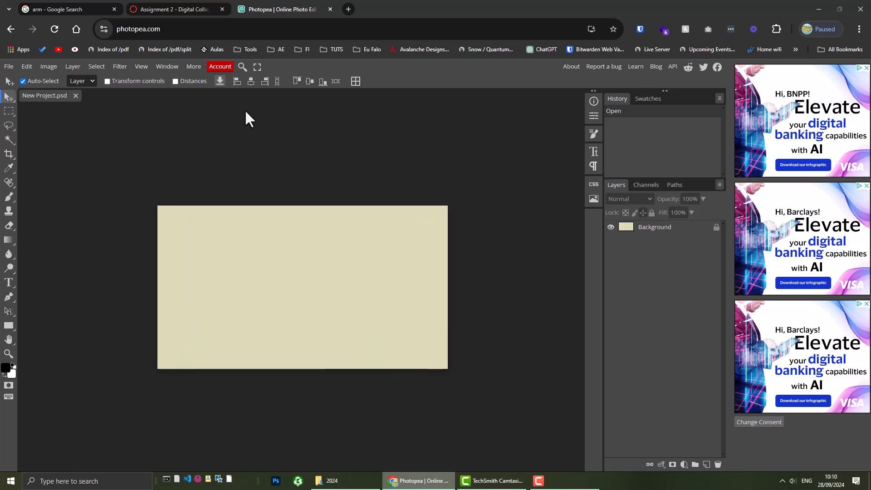
key("ctrl+plus")
key("ctrl+plus")
key("ctrl+minus")
key("ctrl+minus")
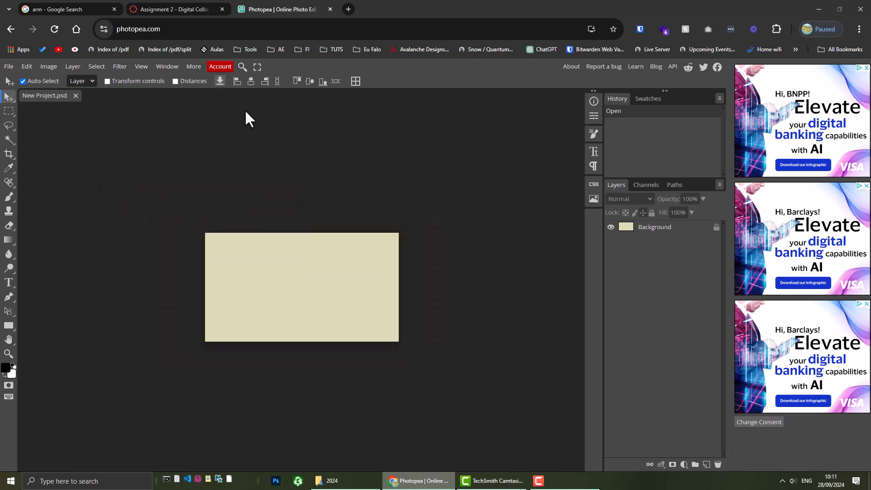
key("ctrl+0")
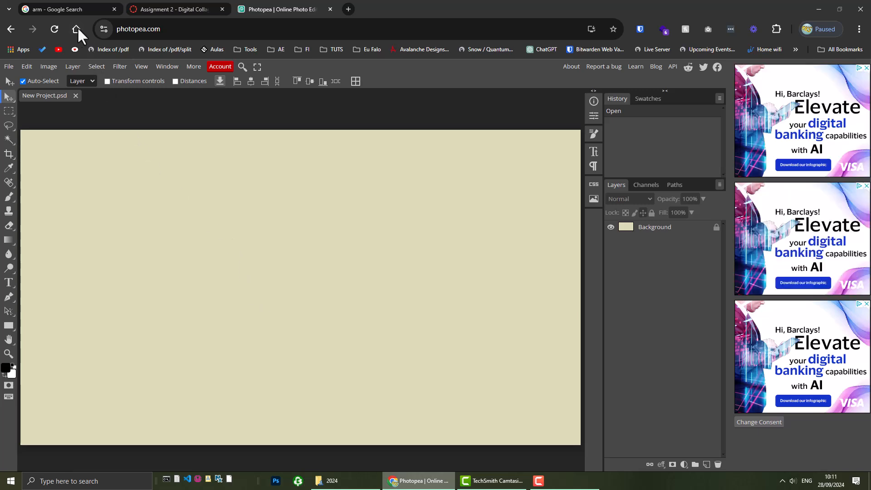
Switch to the arm image search, clear all windows off the desktop and delete the Pngtree arm image file there
left_click(54, 9)
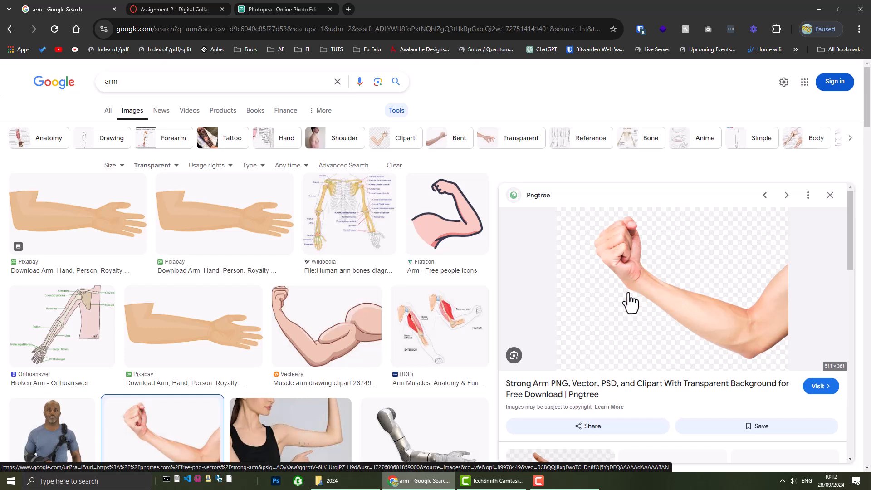
left_click(815, 10)
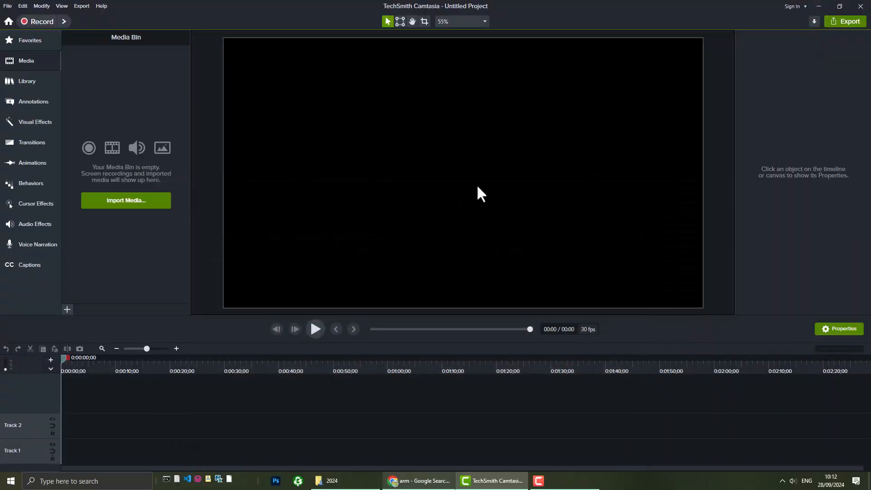
left_click(819, 4)
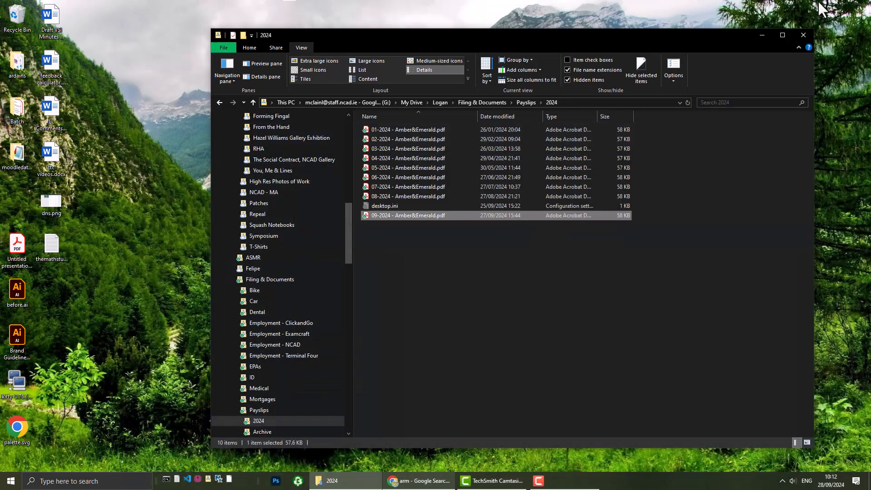
left_click(775, 29)
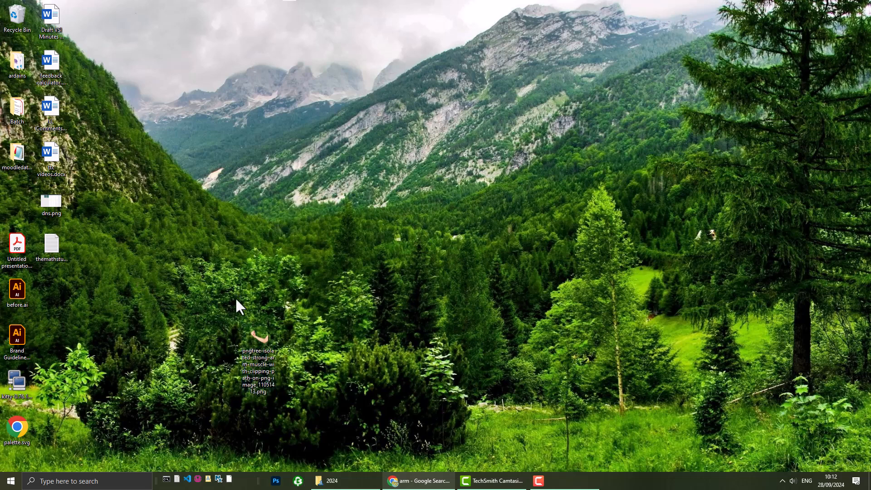
left_click_drag(236, 295, 284, 394)
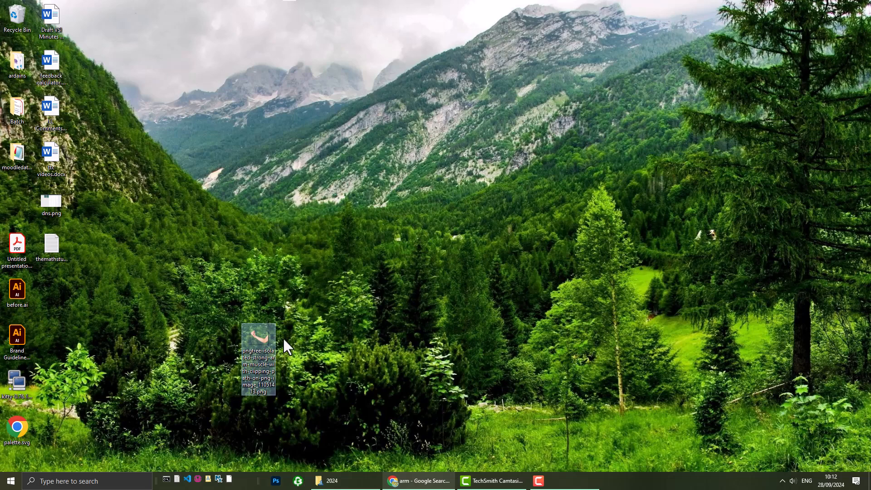
key("Delete")
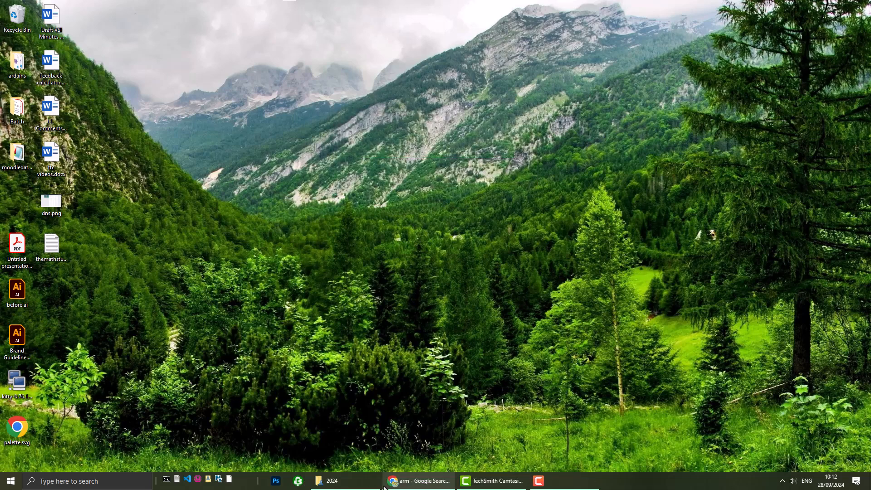
Bring back the browser in a smaller window and save the Pngtree strong arm image straight onto the desktop
left_click(402, 485)
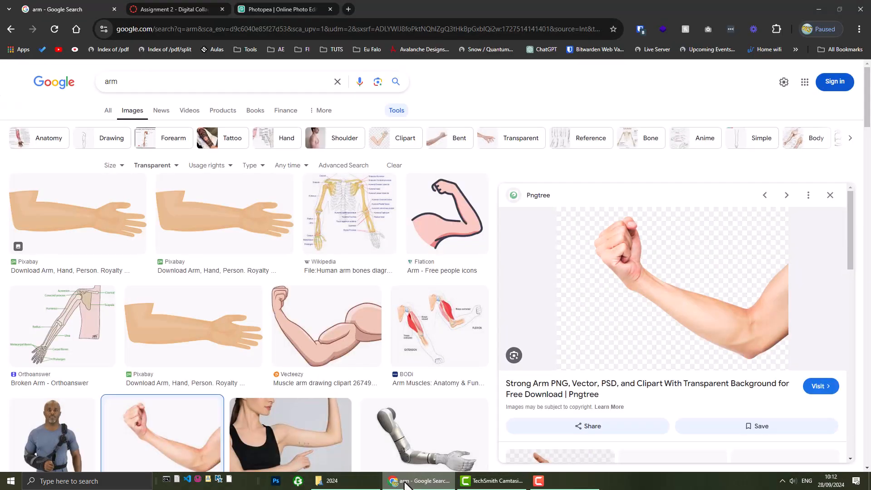
left_click(839, 8)
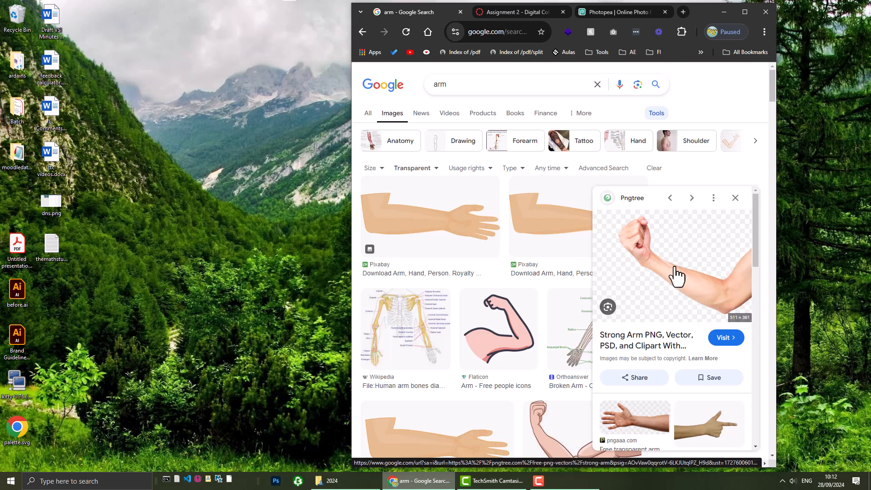
left_click_drag(672, 278, 186, 244)
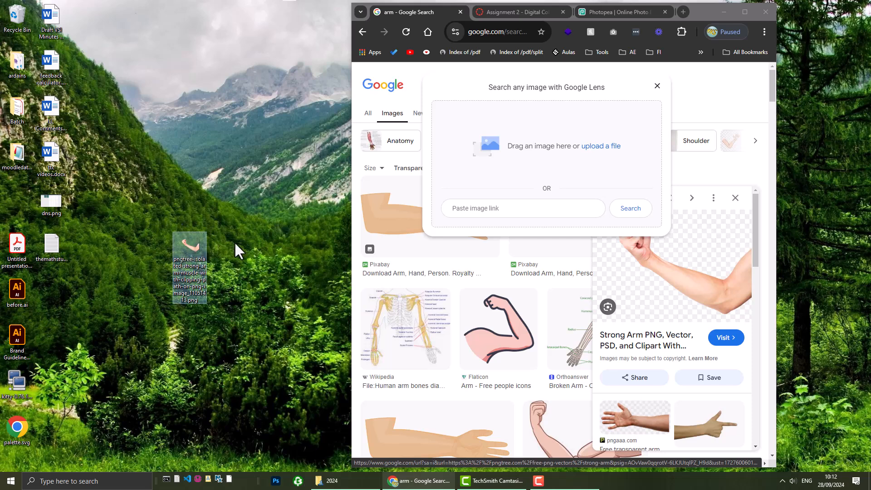
left_click(264, 259)
left_click_drag(185, 250, 178, 200)
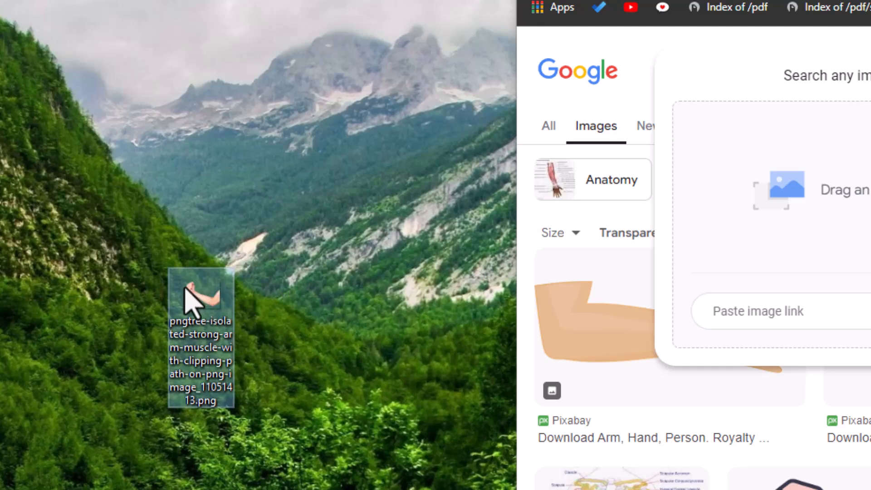
left_click(343, 312)
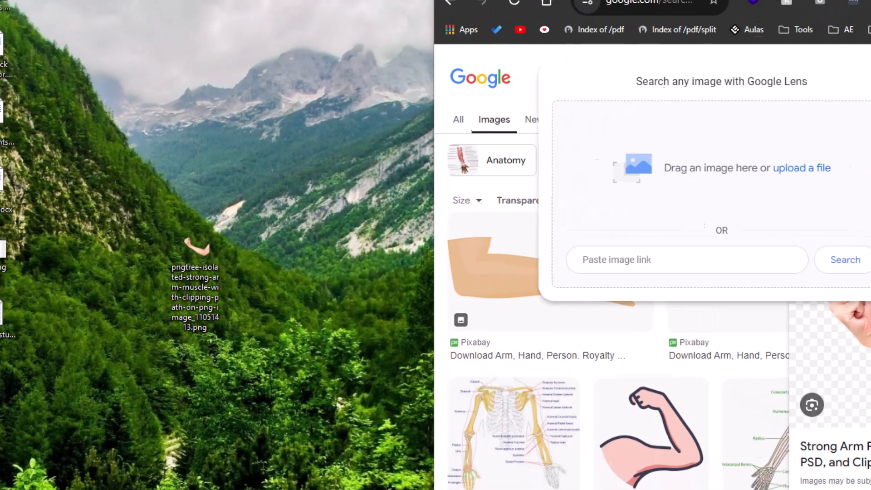
Dismiss the Google Lens overlay, close the arm image preview and maximise the browser window
left_click(656, 90)
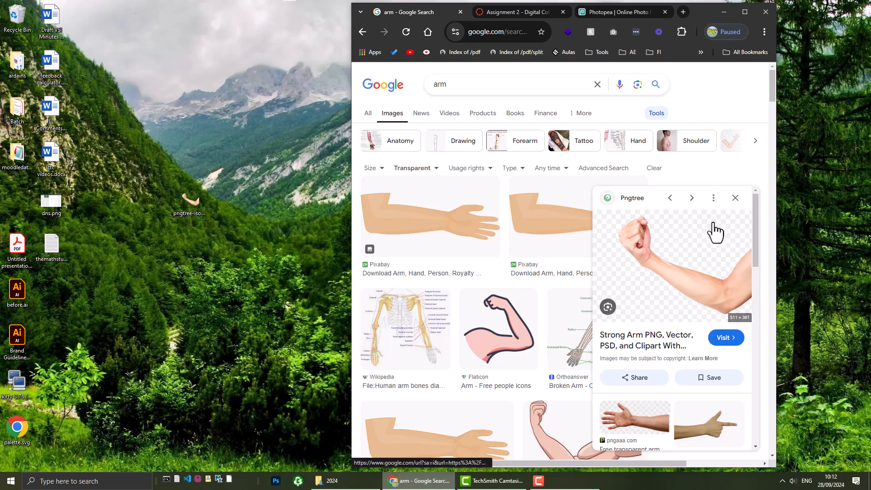
left_click(736, 199)
left_click(745, 12)
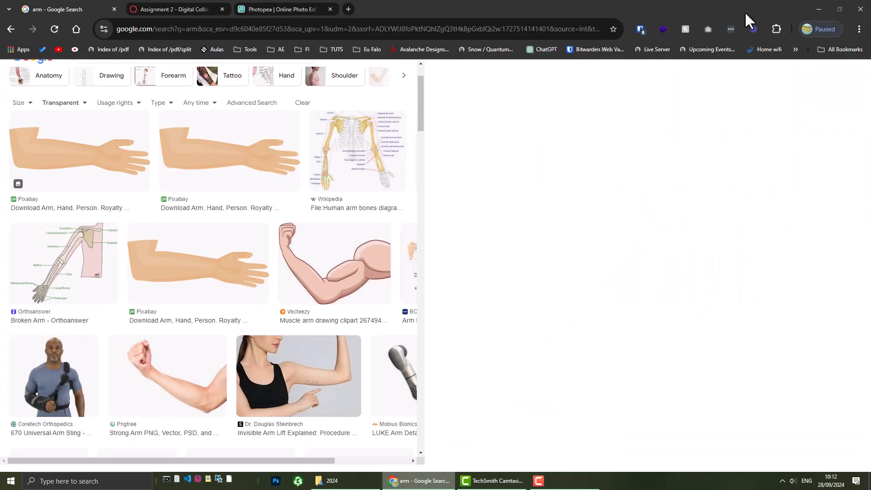
scroll(391, 186, "up", 2)
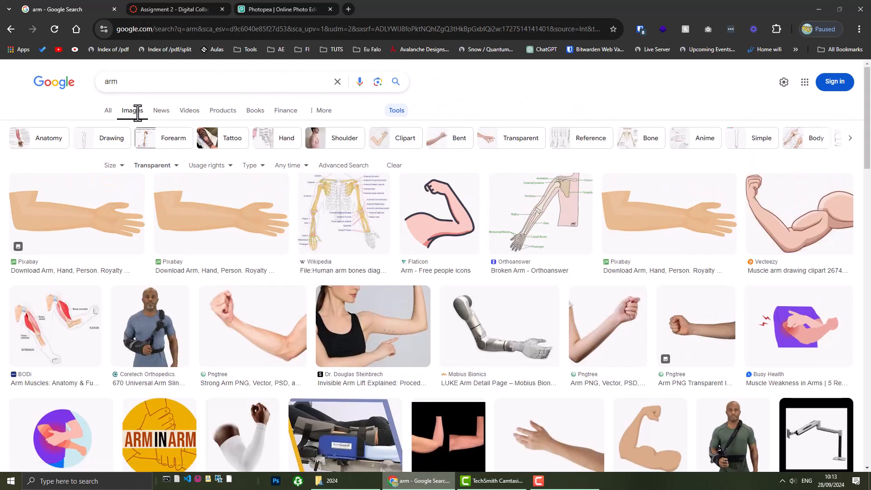
Reload the image results for arm from the general search and filter them by the Transparent colour option
left_click(109, 111)
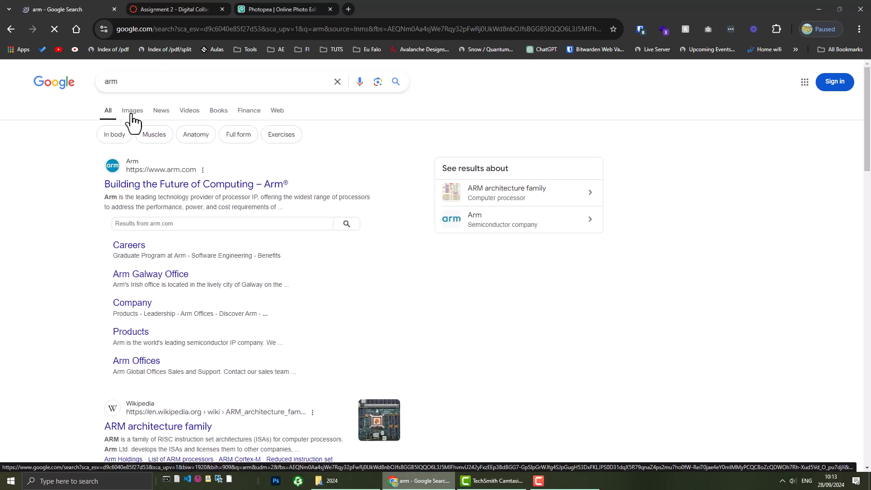
left_click(130, 116)
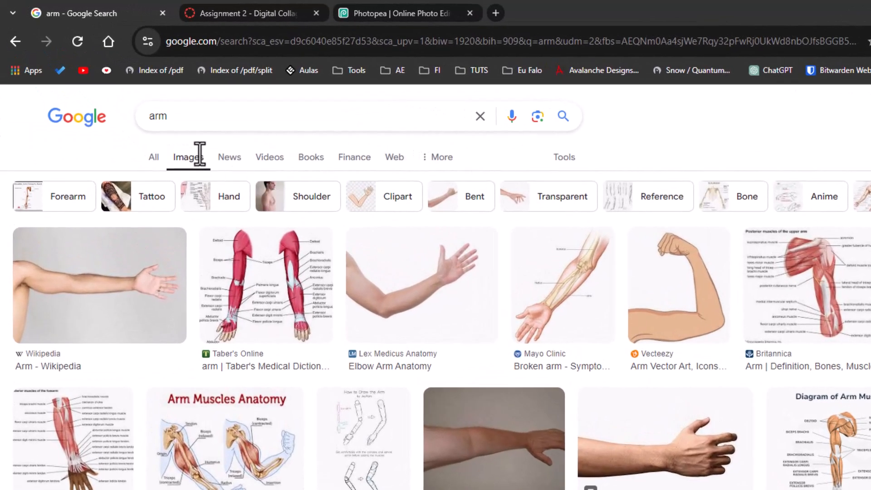
left_click_drag(183, 162, 200, 162)
left_click(169, 116)
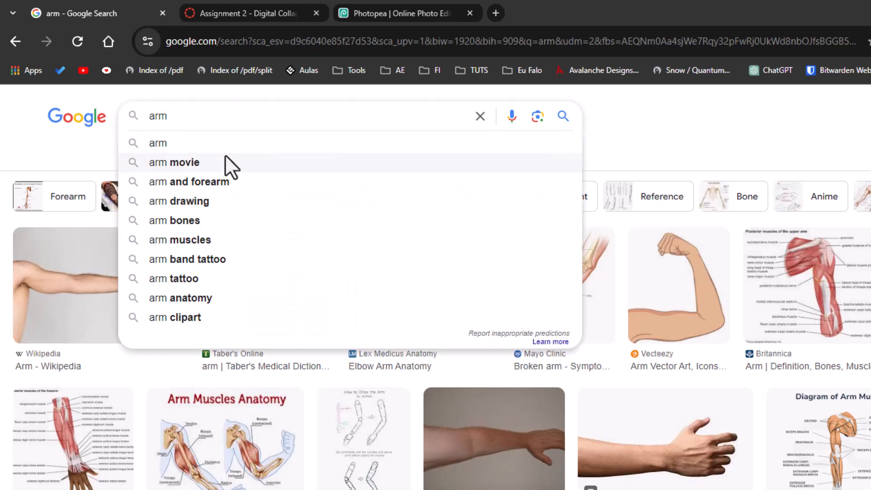
left_click(100, 143)
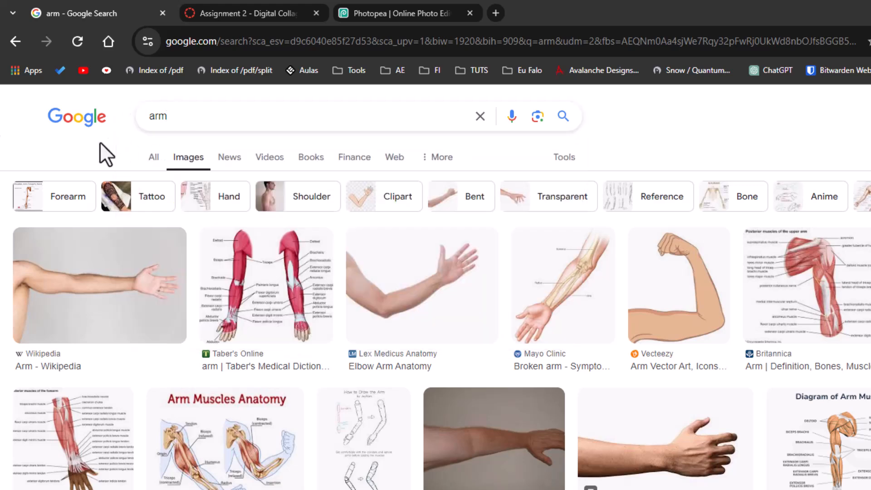
left_click(565, 158)
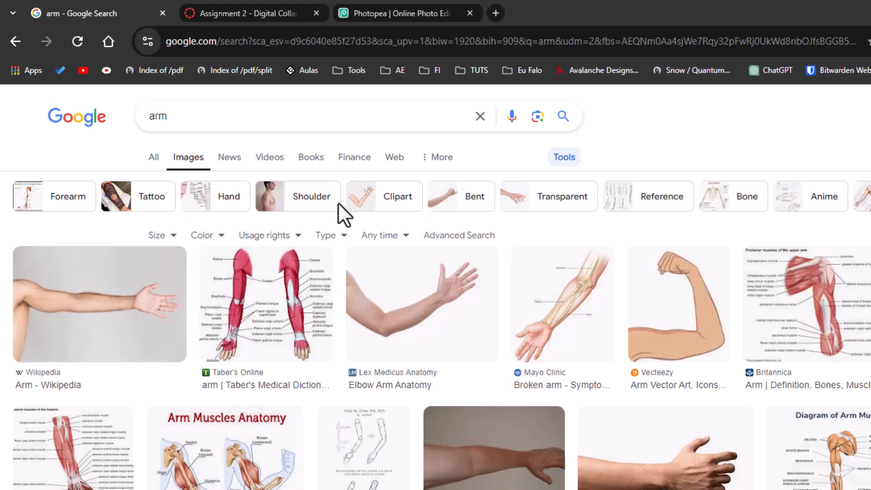
left_click(202, 236)
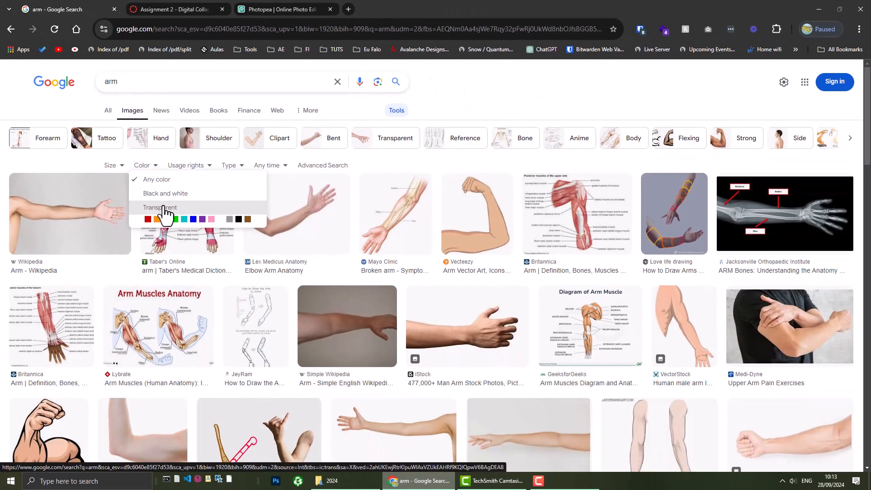
left_click(164, 209)
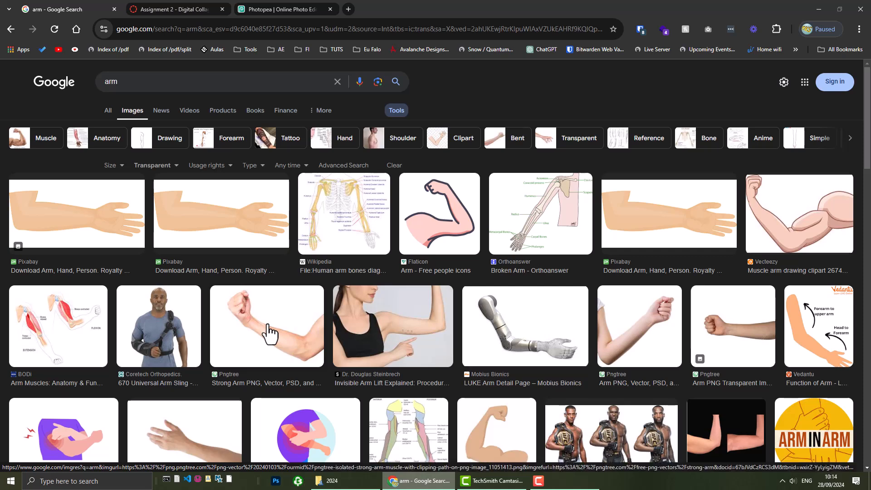
Open the Mobius Bionics LUKE Arm image, shrink the browser window and save the image straight onto the desktop
scroll(403, 264, "down", 2)
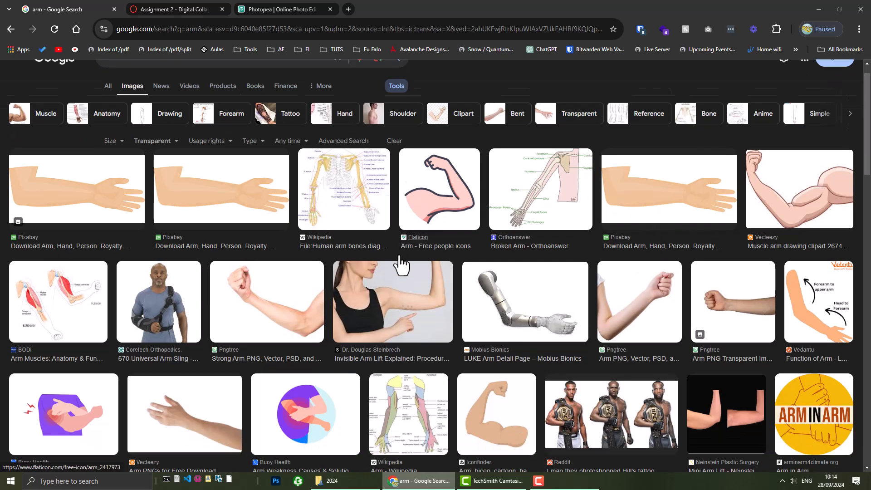
scroll(406, 267, "down", 1)
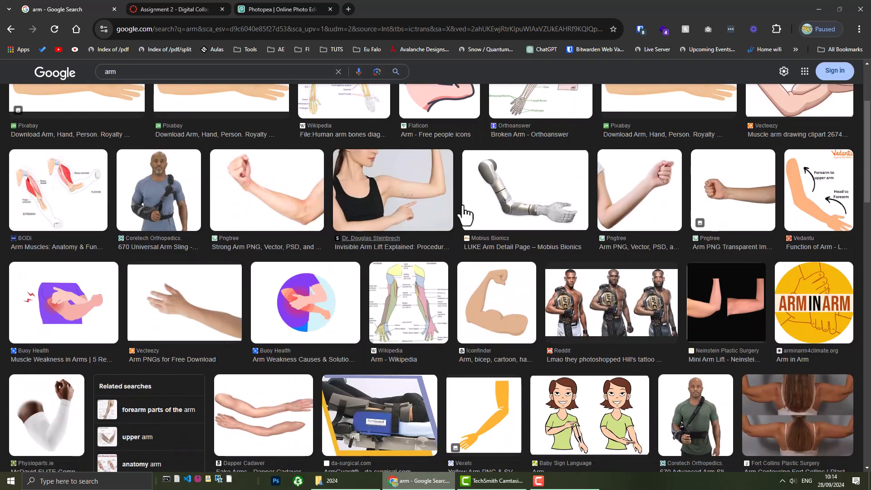
left_click(516, 202)
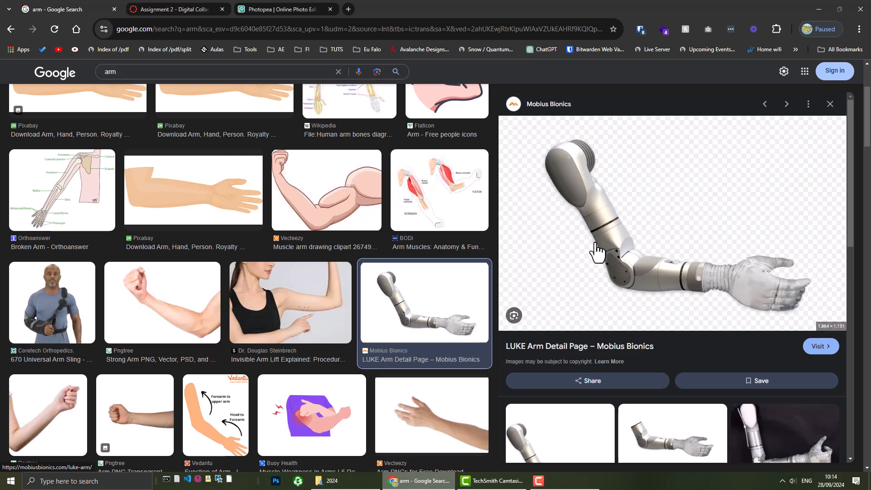
left_click_drag(427, 10, 547, 31)
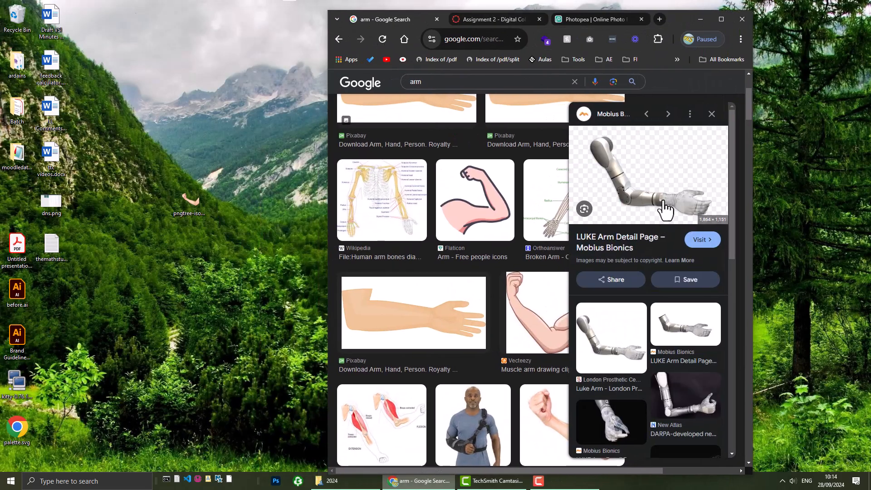
left_click_drag(622, 189, 180, 254)
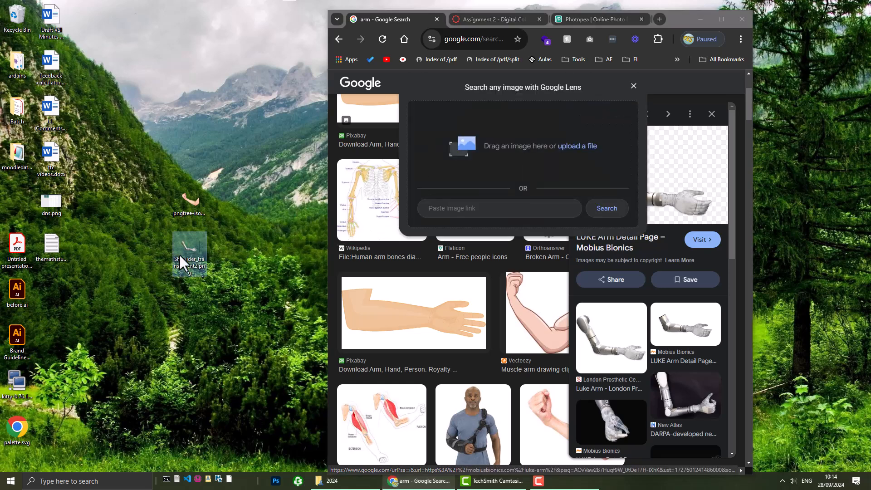
left_click(187, 203)
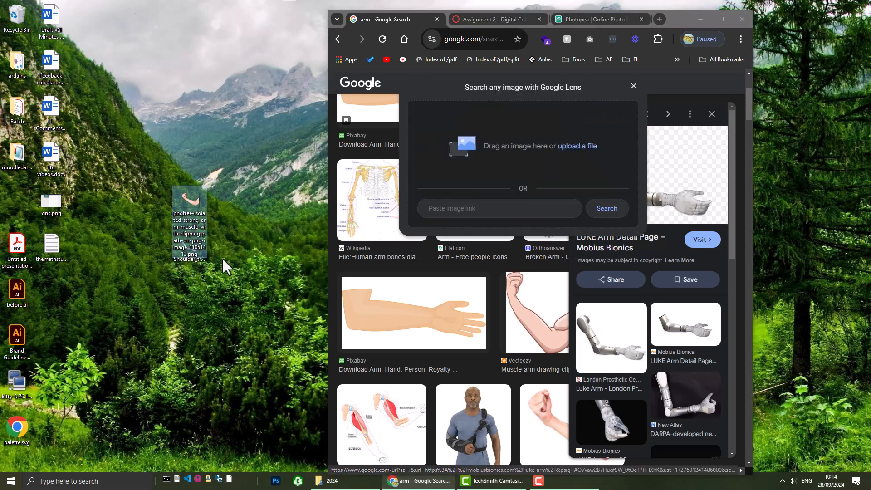
left_click(195, 260)
left_click(245, 245)
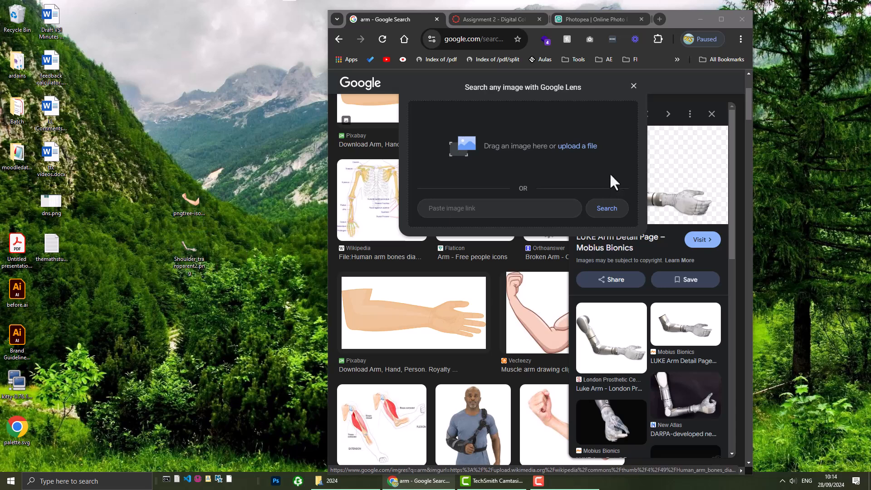
Dismiss the Google Lens overlay and maximise the browser window
left_click(634, 86)
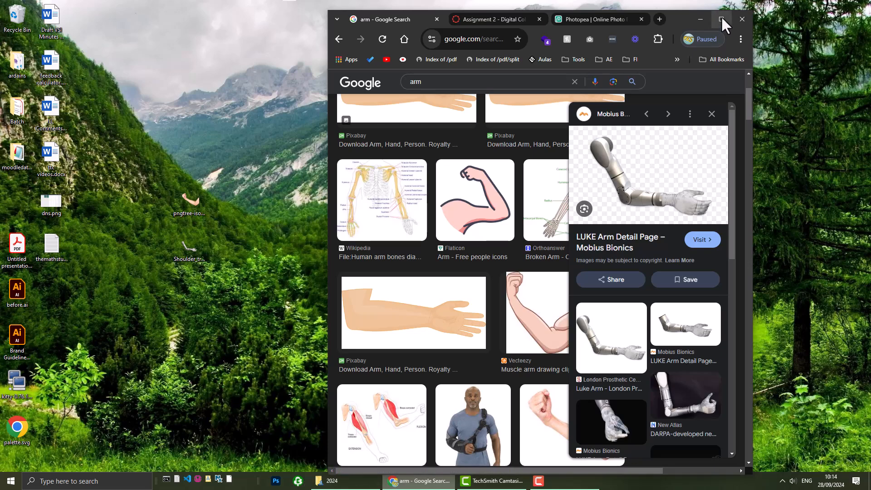
left_click(722, 19)
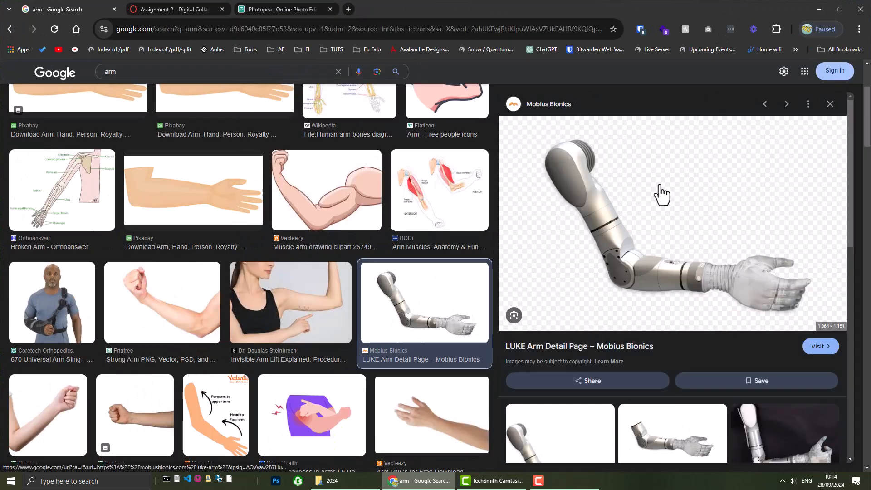
Save the previewed LUKE Arm image to the desktop as Shoulder_transparent2 (1).png using the save dialog
right_click(611, 236)
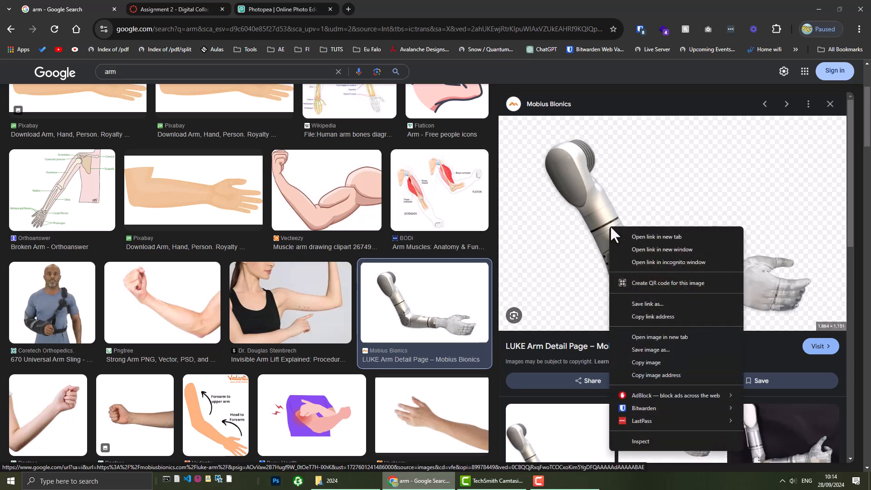
left_click(650, 349)
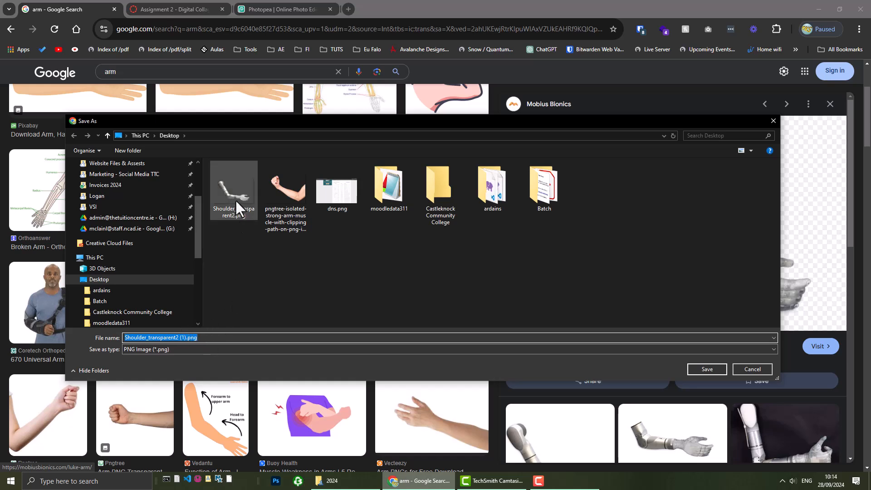
left_click(178, 338)
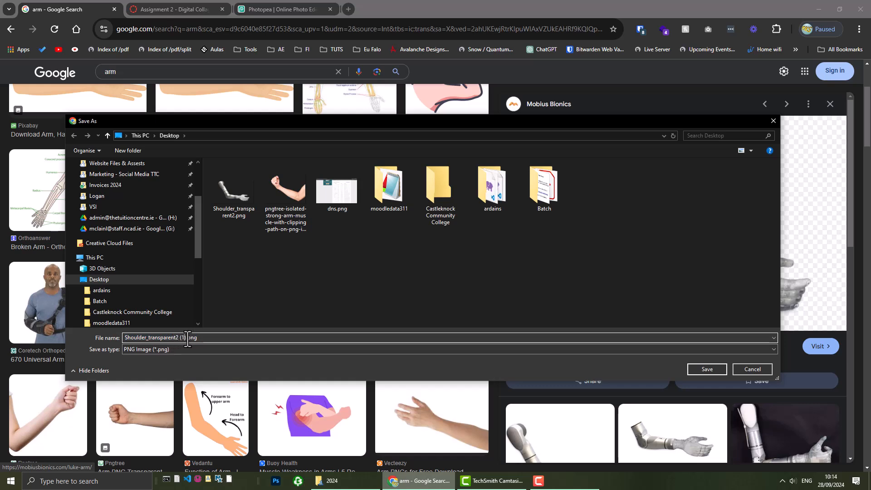
left_click(693, 370)
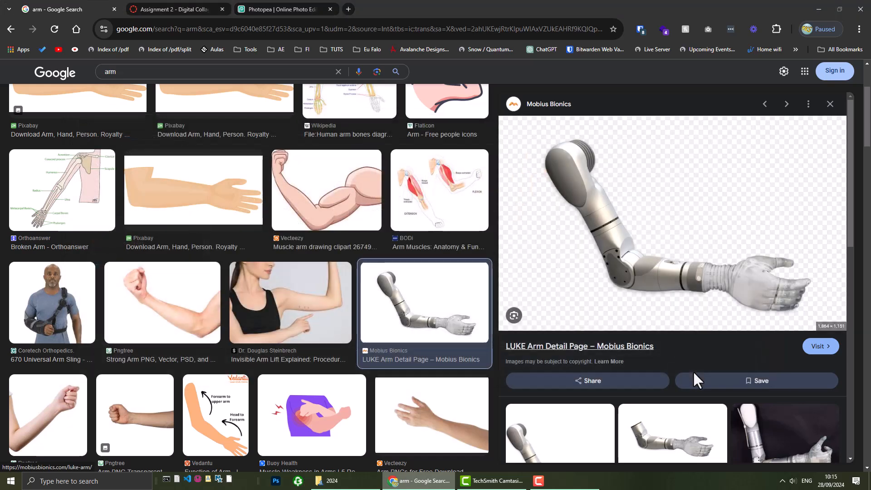
Minimise the browser, move the newly saved arm image below the other arm images on the desktop and restore the browser
left_click(819, 9)
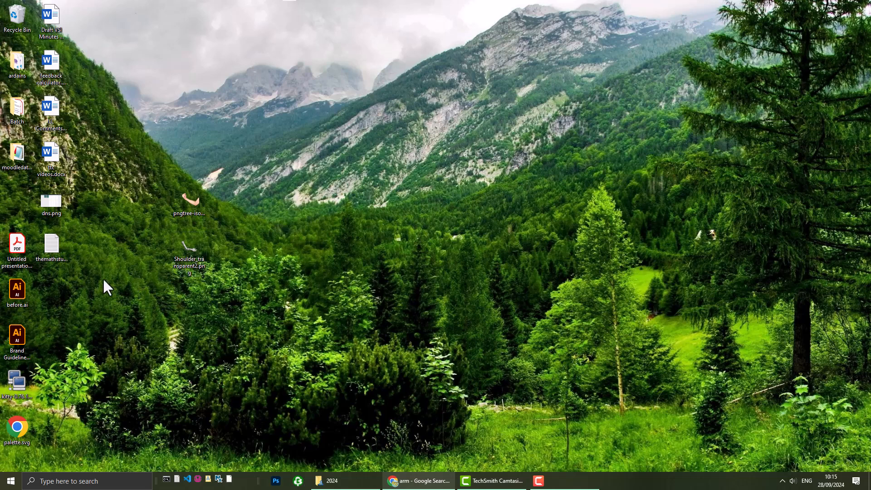
left_click_drag(13, 197, 211, 249)
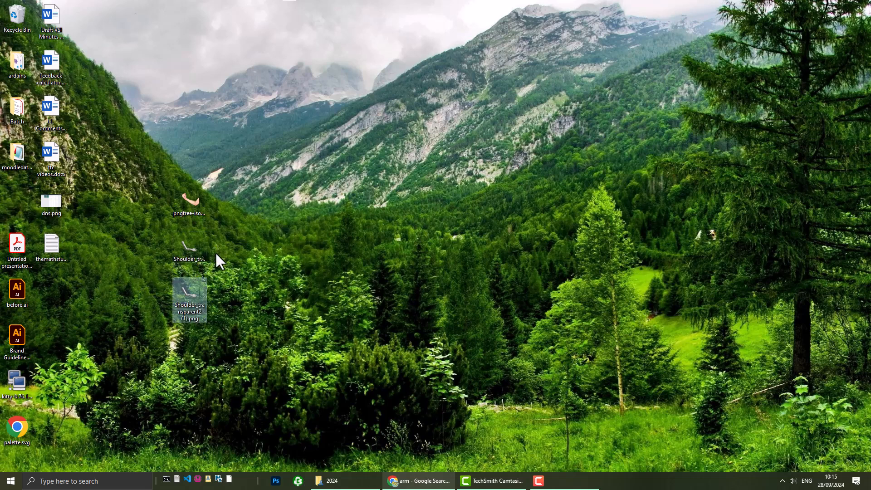
left_click(282, 298)
left_click(412, 482)
Check the Assignment 2 page for theme ideas and highlight the "Birds with arms" theme
scroll(450, 297, "up", 1)
scroll(450, 297, "up", 3)
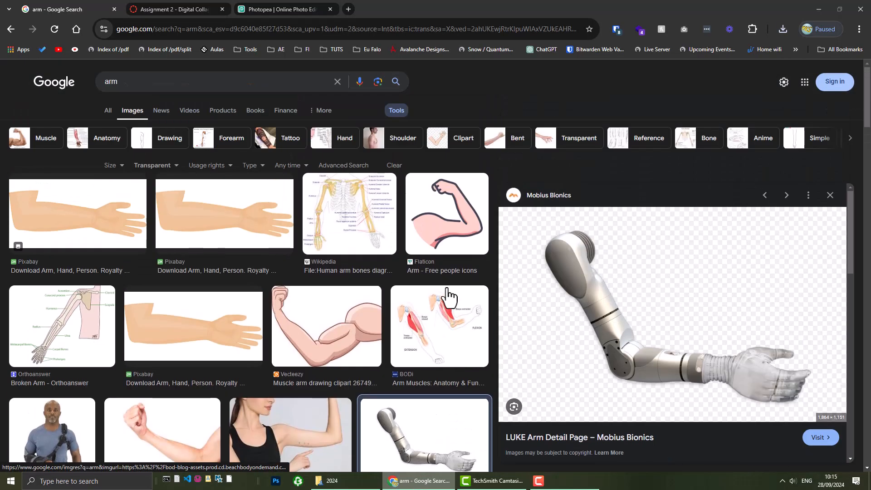
left_click(157, 8)
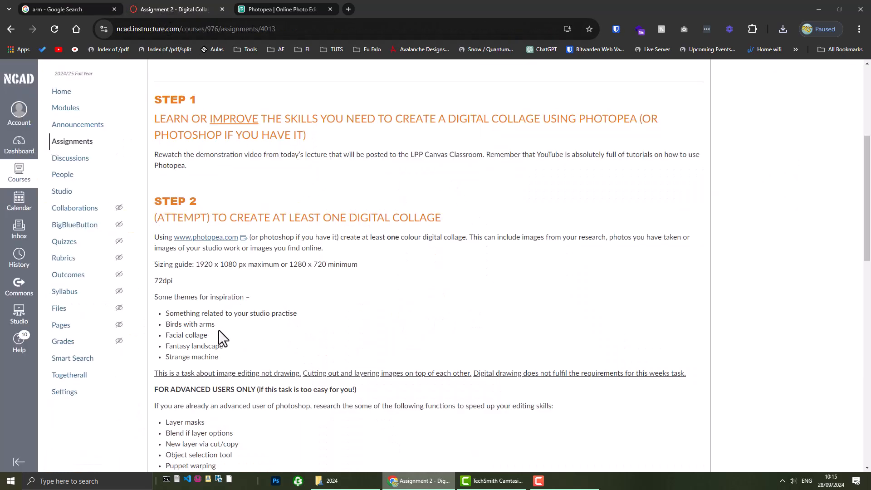
left_click_drag(217, 326, 160, 326)
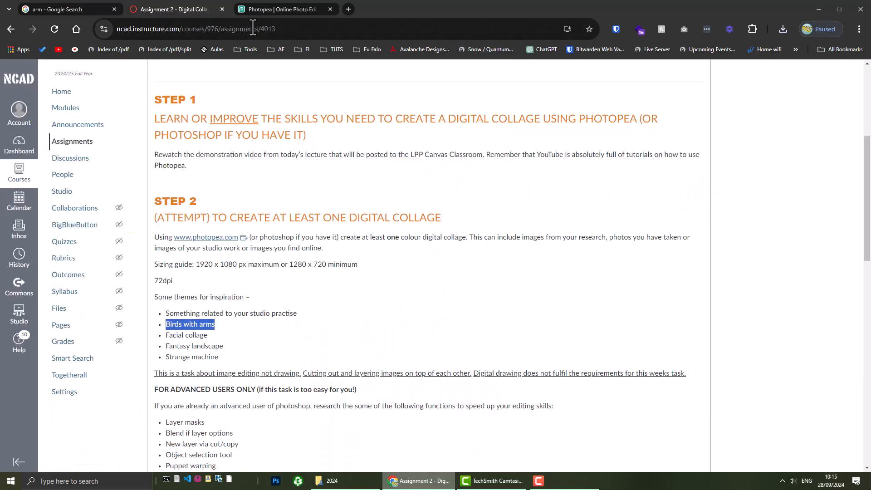
Search Google Images for bird and filter the results by the Transparent colour option
left_click(75, 8)
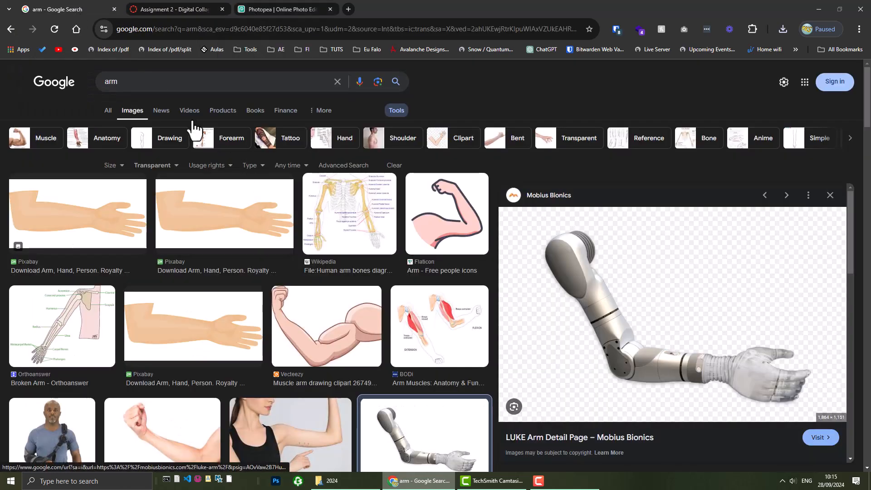
double_click(111, 83)
type("bird")
key("Return")
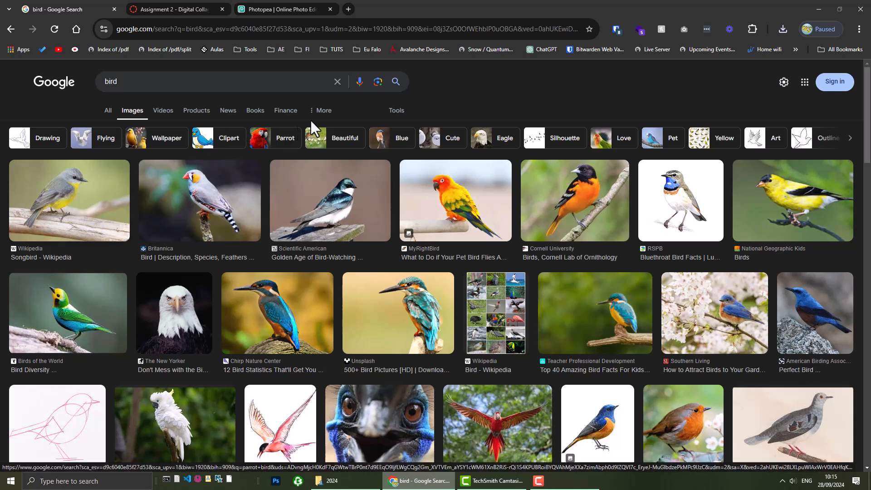
left_click(400, 114)
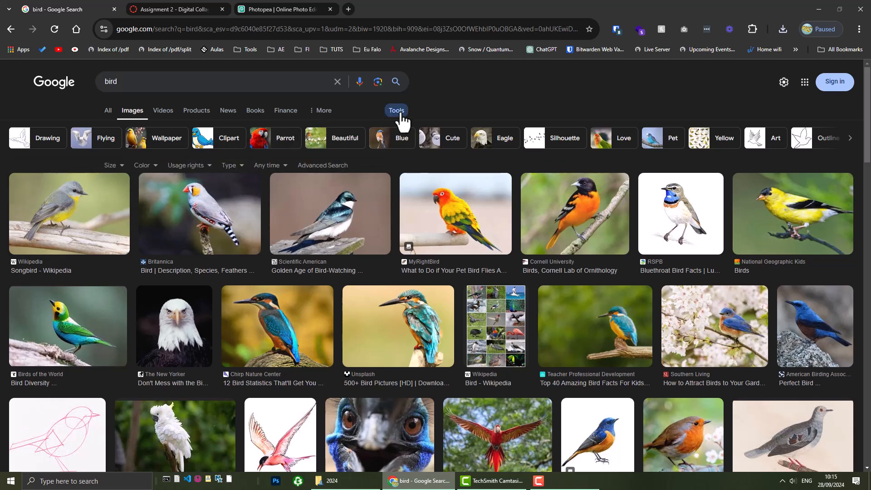
left_click(143, 171)
left_click(155, 209)
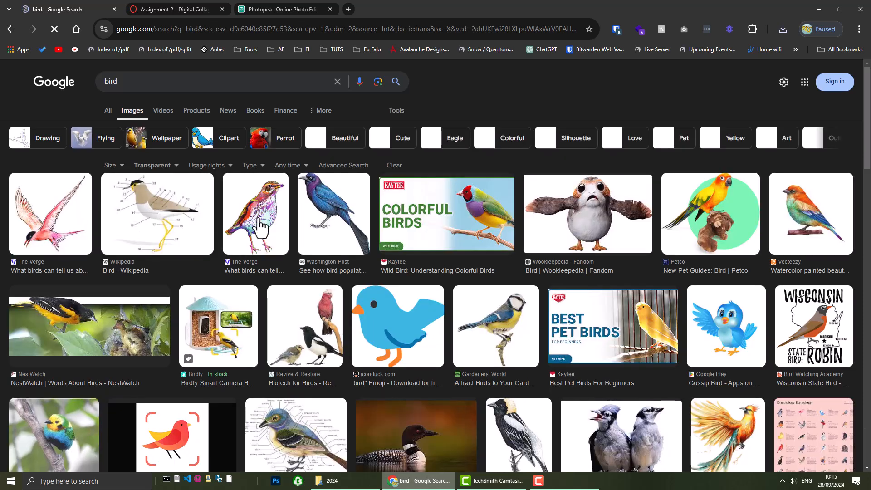
Look through the transparent bird results and open the Vetafarm green parrot image
scroll(453, 277, "down", 3)
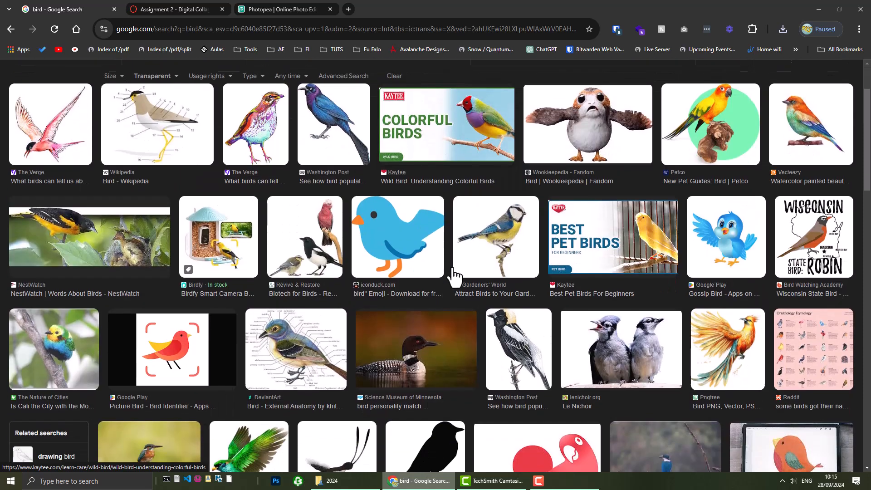
scroll(427, 286, "down", 1)
scroll(418, 289, "down", 1)
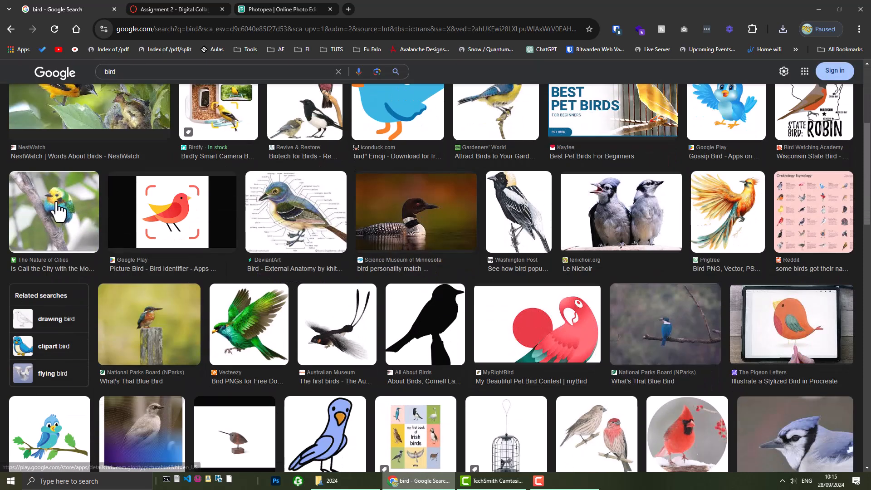
scroll(500, 309, "down", 2)
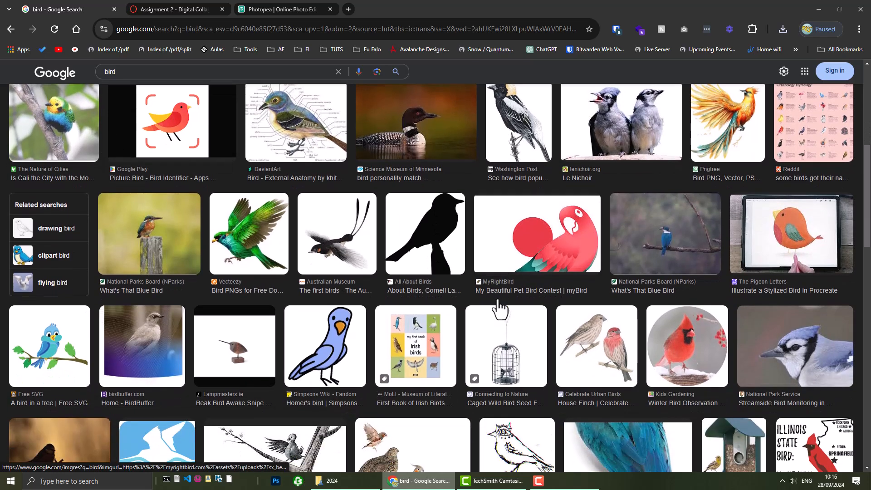
scroll(499, 309, "down", 2)
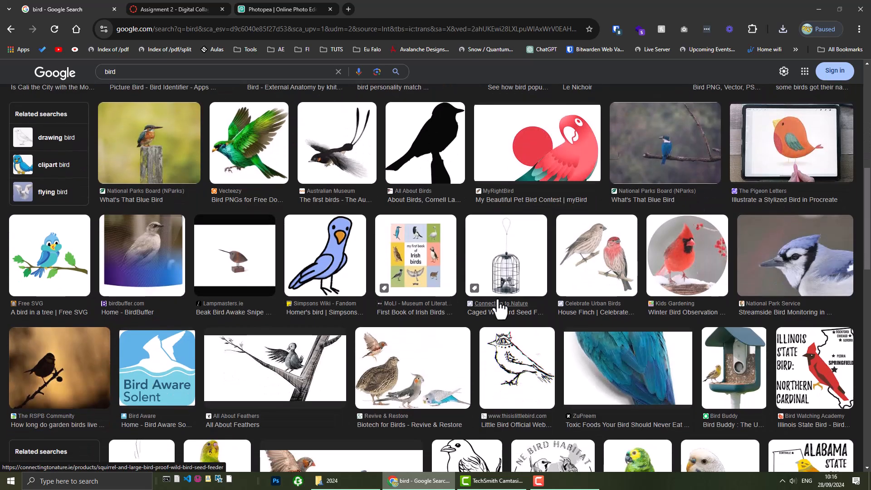
scroll(499, 308, "down", 4)
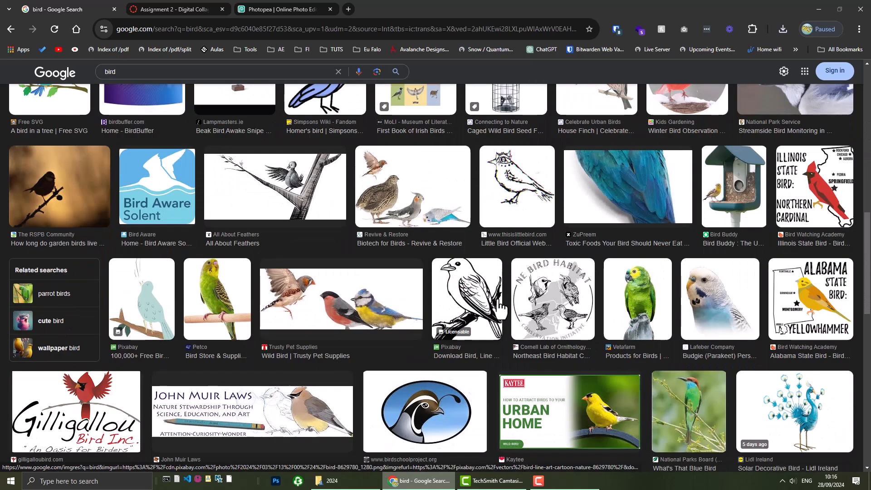
left_click(630, 302)
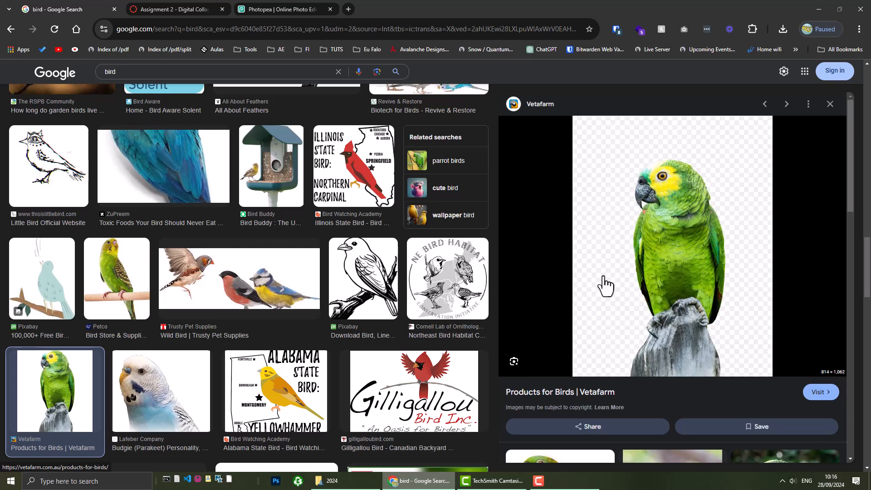
Save the green parrot image to the desktop as bird_v1.png in PNG format
right_click(666, 252)
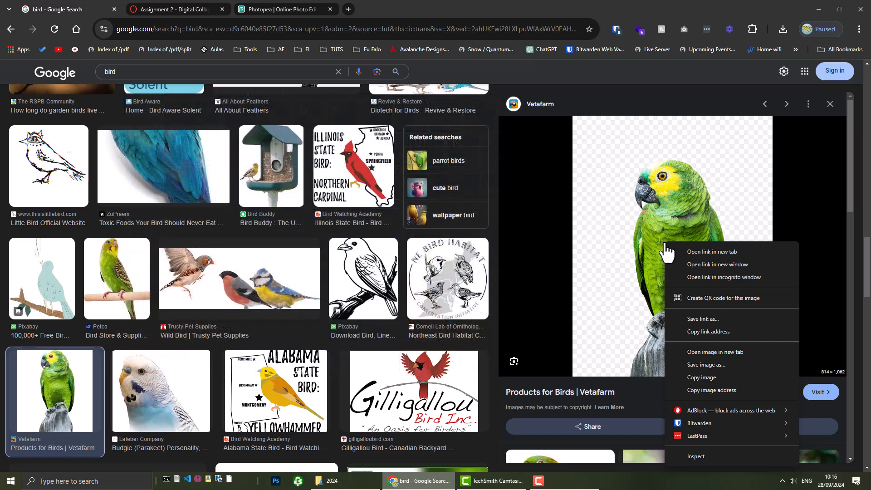
right_click(648, 221)
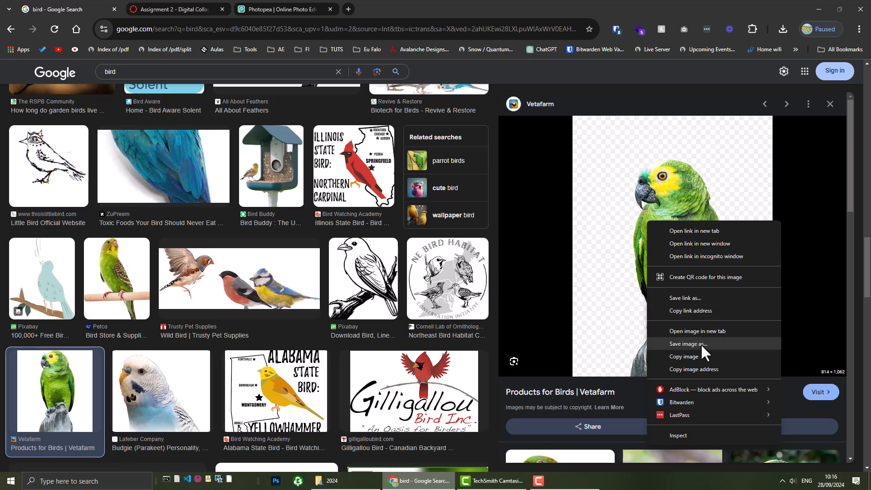
left_click(680, 344)
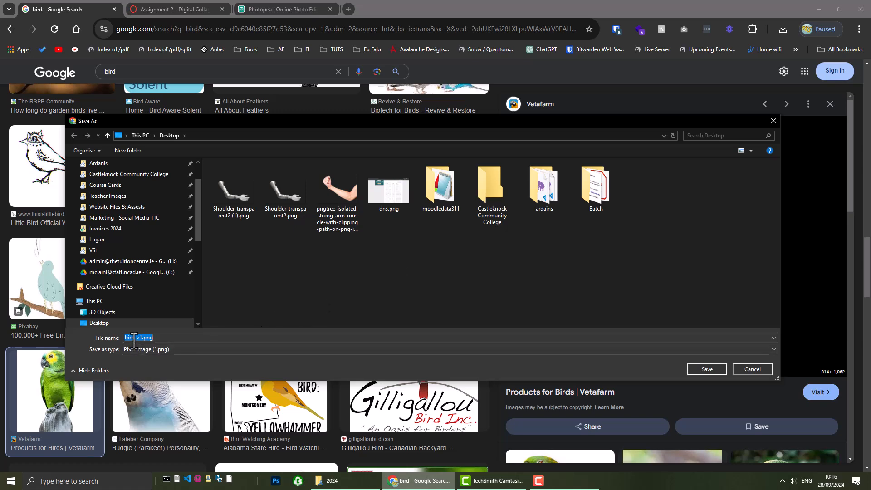
left_click(168, 339)
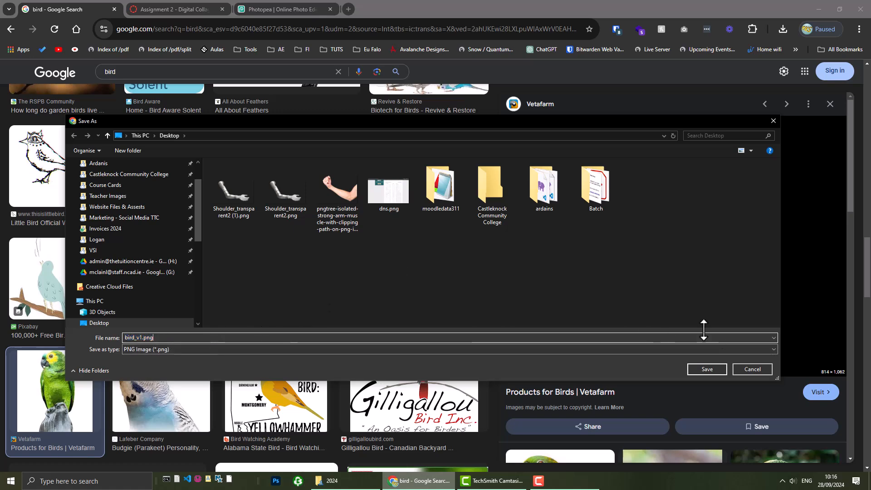
left_click(707, 370)
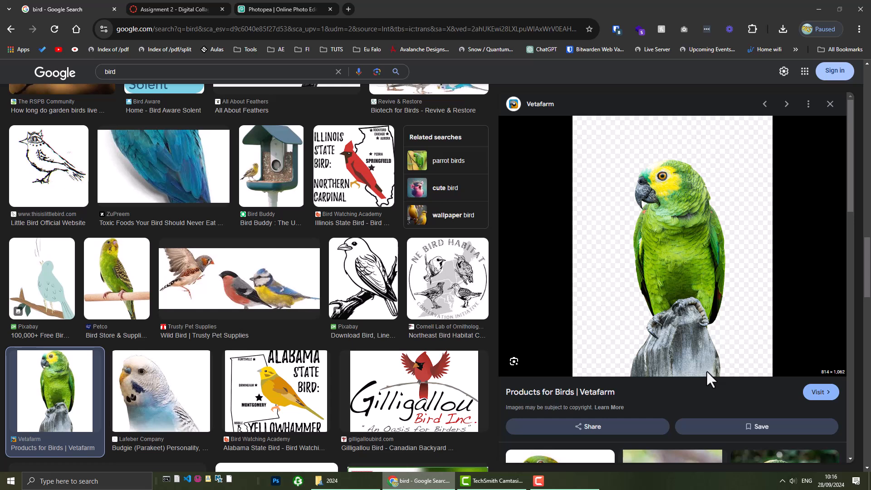
Minimise the browser and place bird_v1.png beside the Pngtree arm image on the desktop
left_click(817, 10)
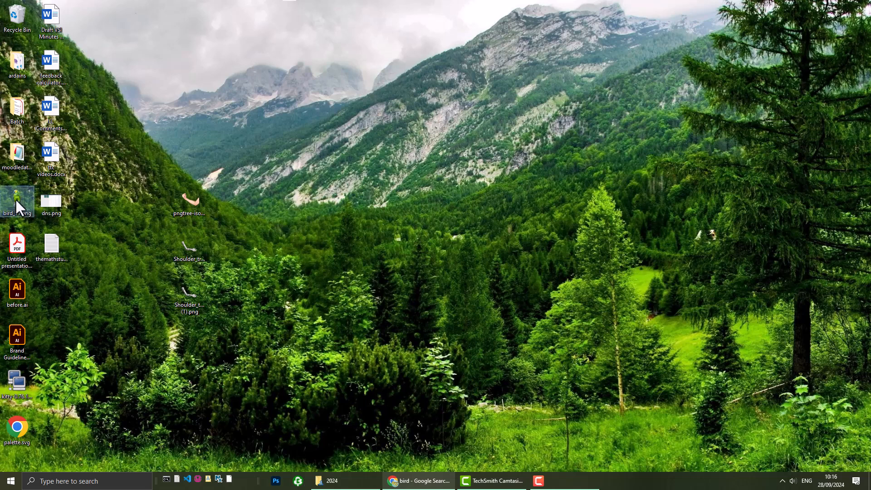
left_click_drag(189, 194, 239, 206)
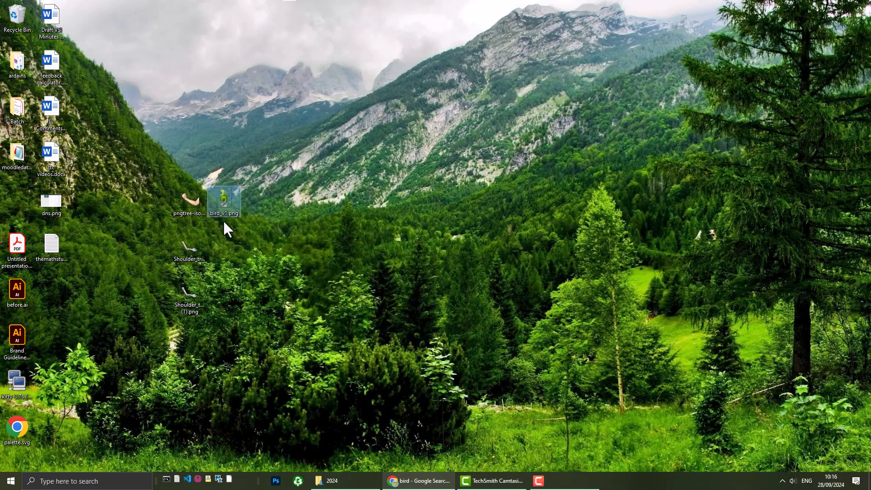
left_click(187, 207)
left_click(192, 263)
left_click(202, 325)
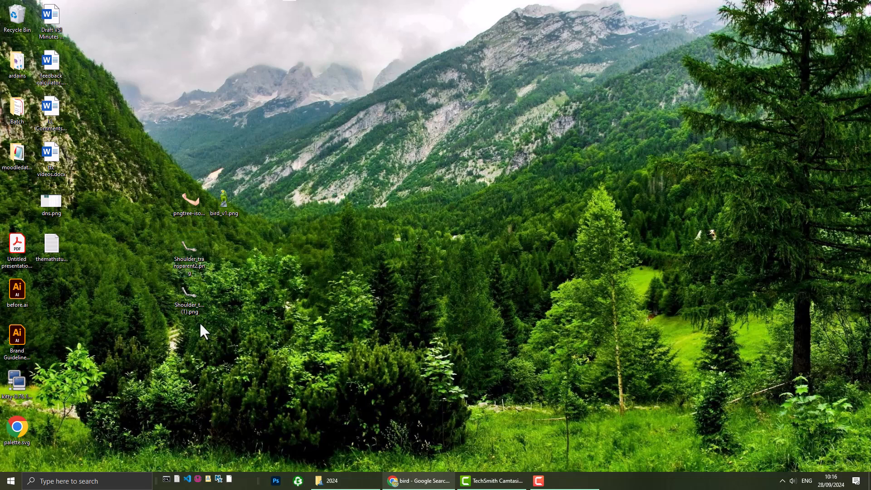
Delete the duplicate arm image Shoulder_transparent2 (1).png from the desktop
left_click(185, 303)
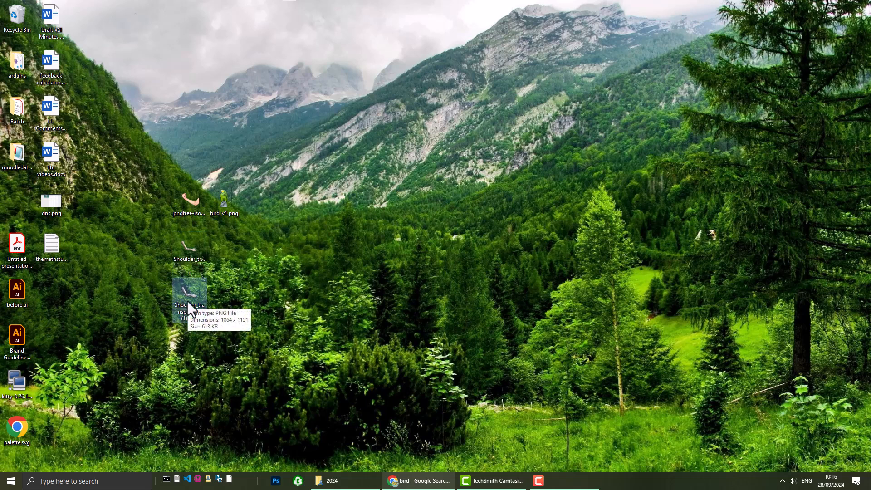
key("Delete")
left_click(200, 308)
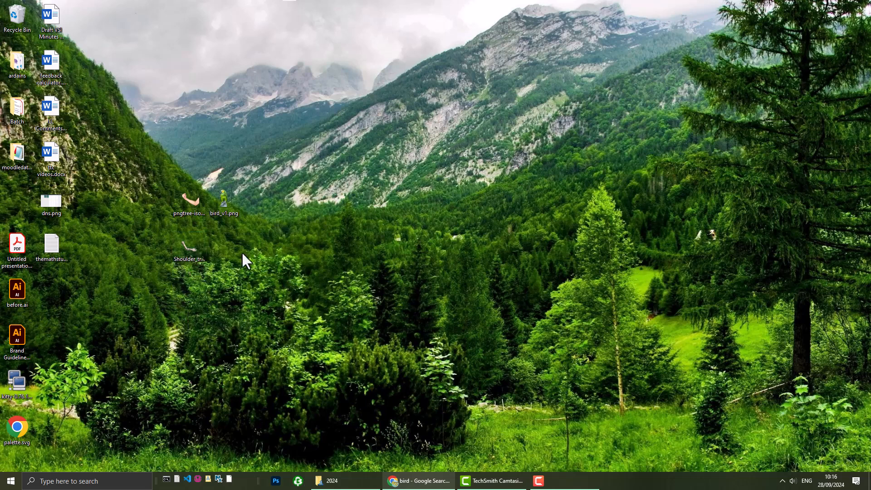
Review the collected arm and bird images on the desktop by selecting them, clear the selection and return to the browser
left_click_drag(155, 172, 279, 274)
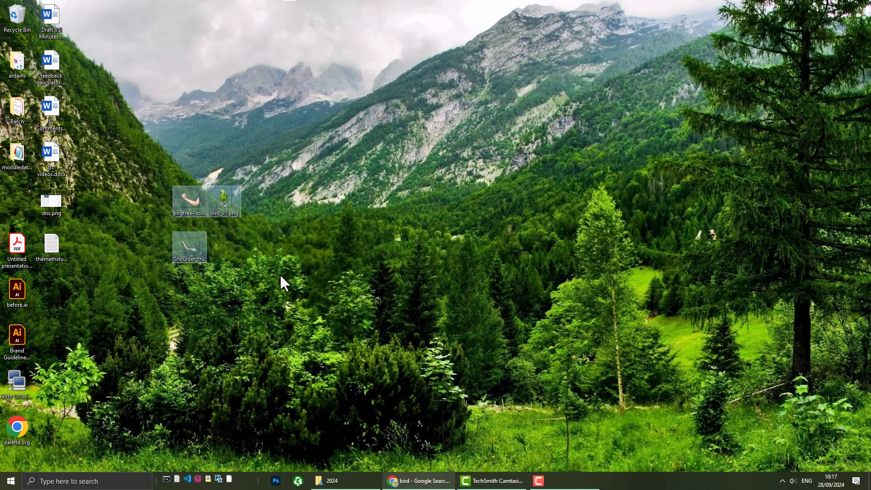
left_click(225, 202)
left_click(187, 202)
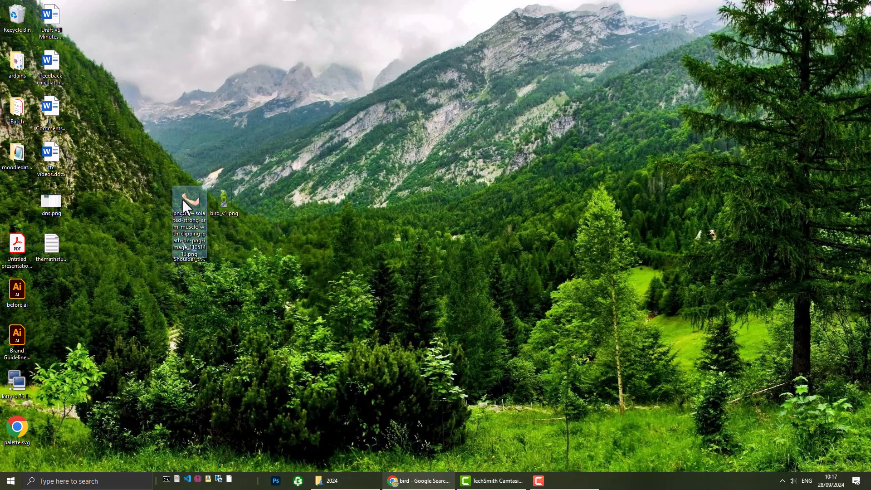
left_click(288, 236)
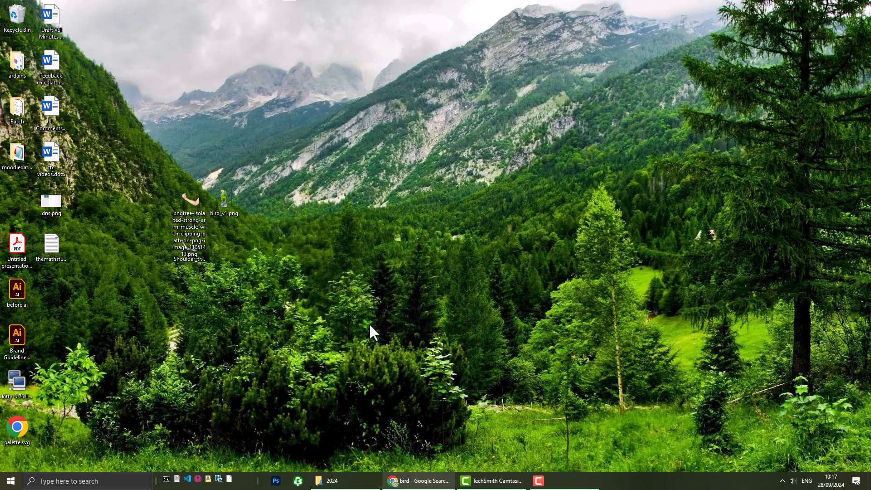
left_click(419, 481)
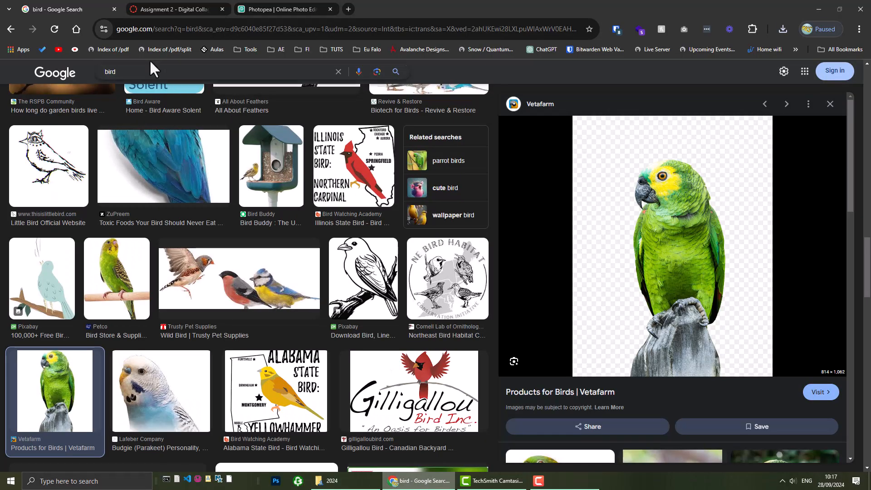
Switch to Photopea, place bird_v1.png from the desktop into the collage with Open & Place, and confirm its placement
left_click(274, 9)
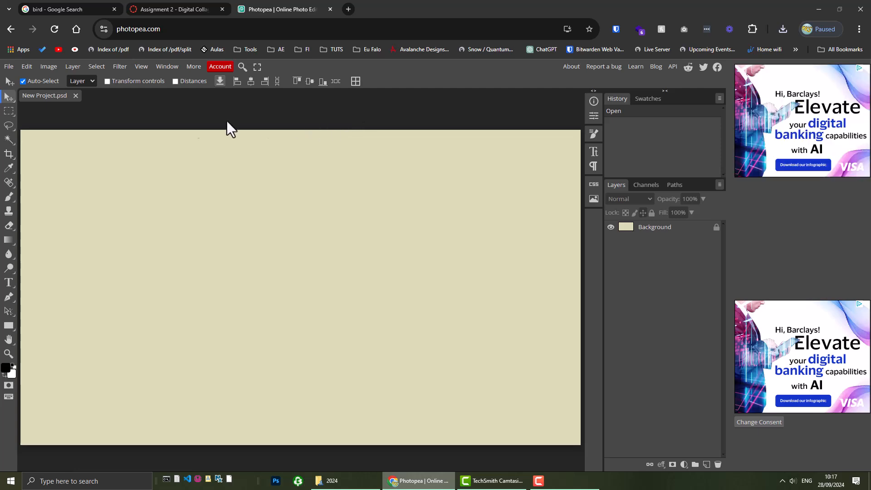
left_click(9, 68)
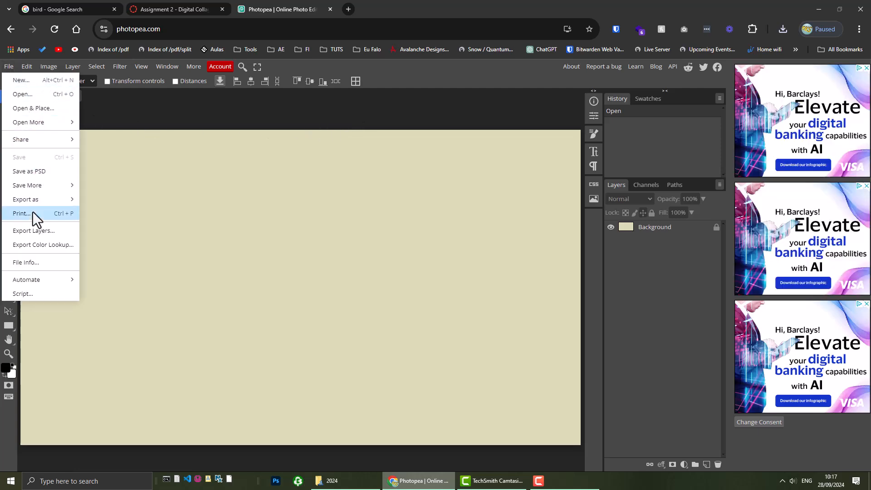
left_click(23, 110)
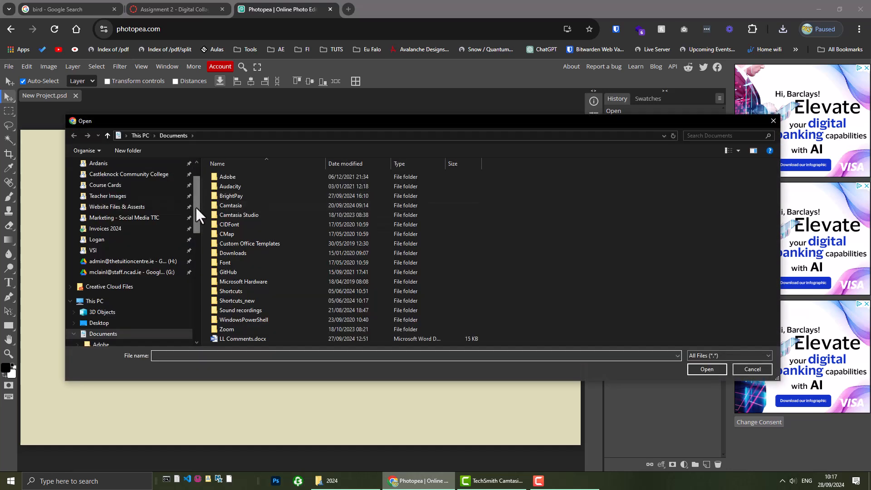
scroll(195, 207, "up", 2)
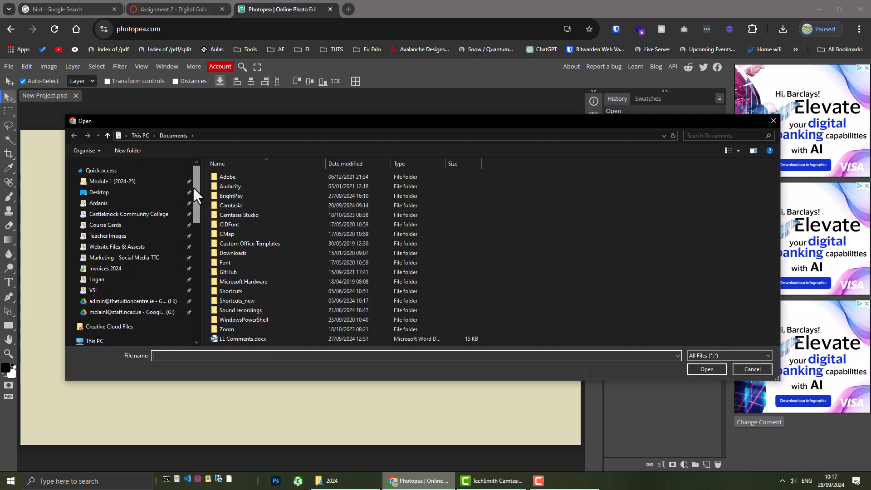
left_click(106, 193)
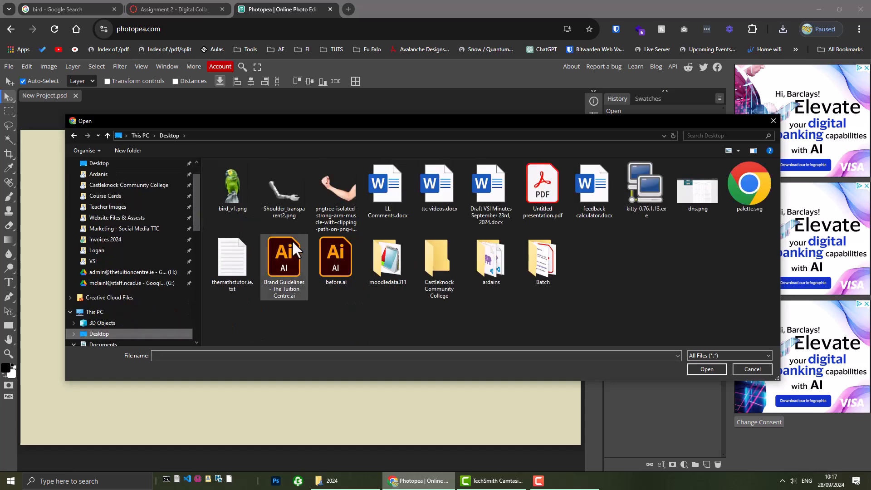
left_click(228, 184)
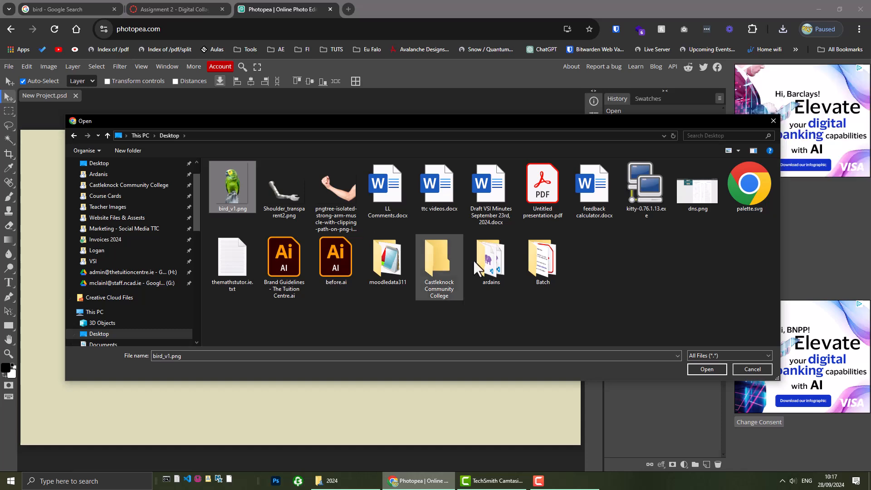
left_click(710, 366)
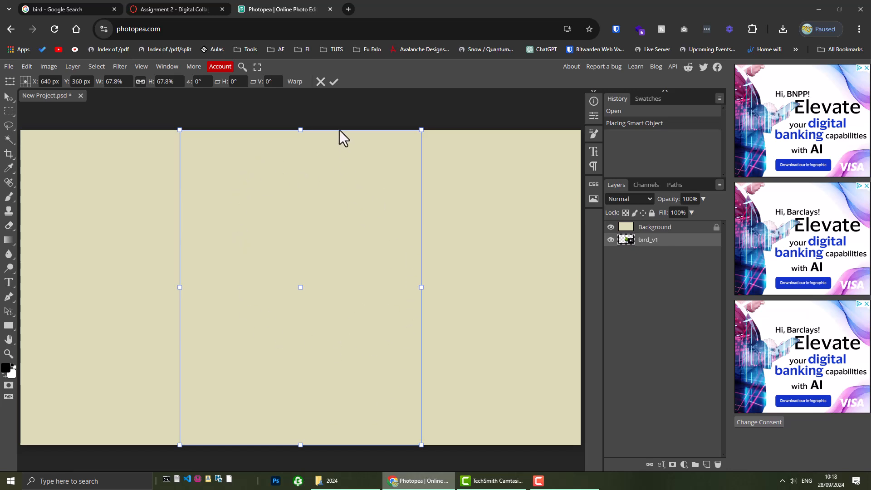
left_click(334, 82)
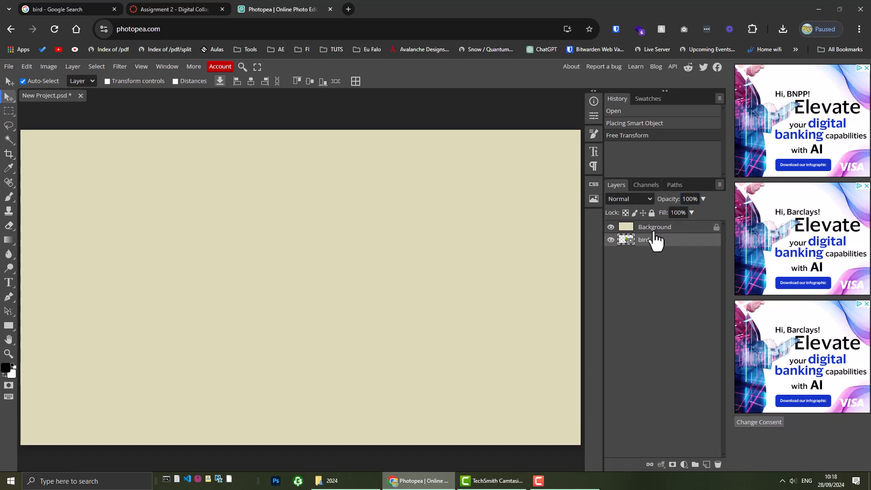
Collapse the docked History and Layers panels to icons and bring the Layers panel back into view
left_click(665, 92)
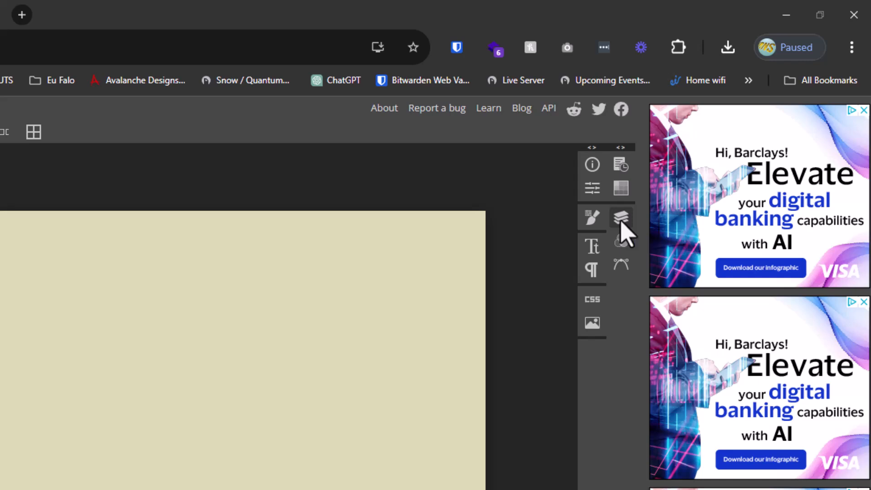
left_click(622, 220)
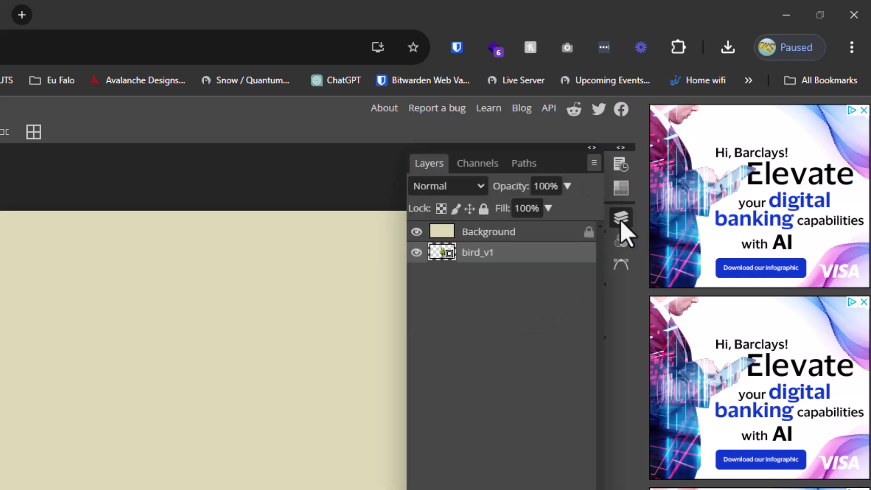
left_click(622, 222)
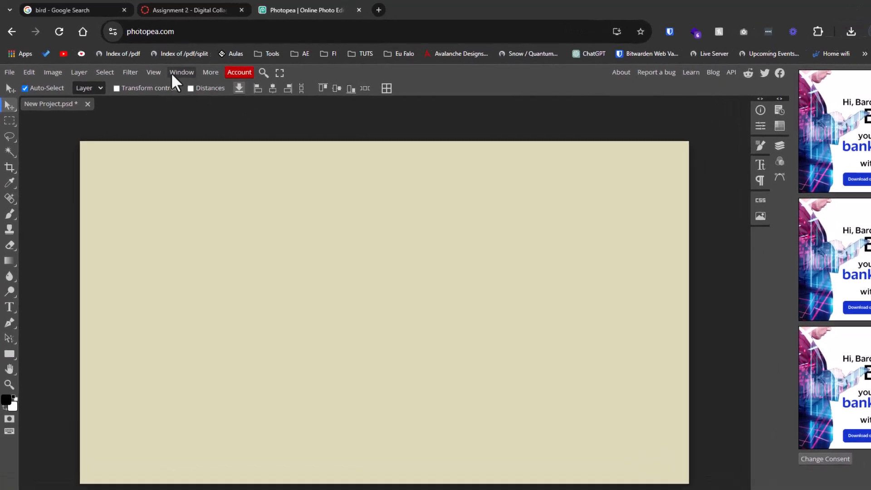
left_click(160, 67)
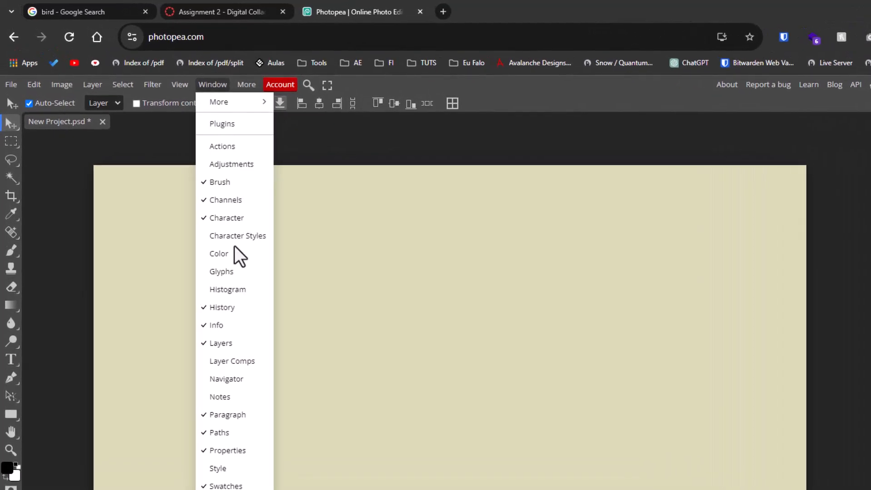
left_click(229, 341)
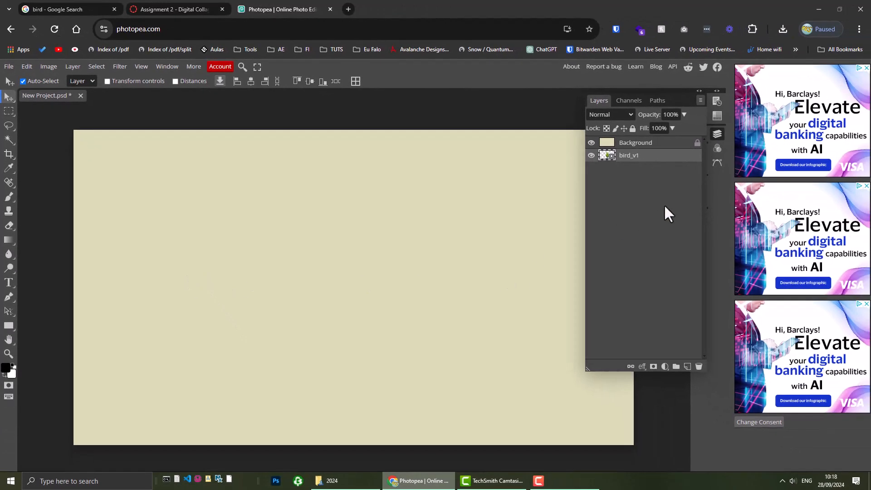
Reorder the layers by moving the Background layer beneath the bird_v1 layer
left_click(640, 146)
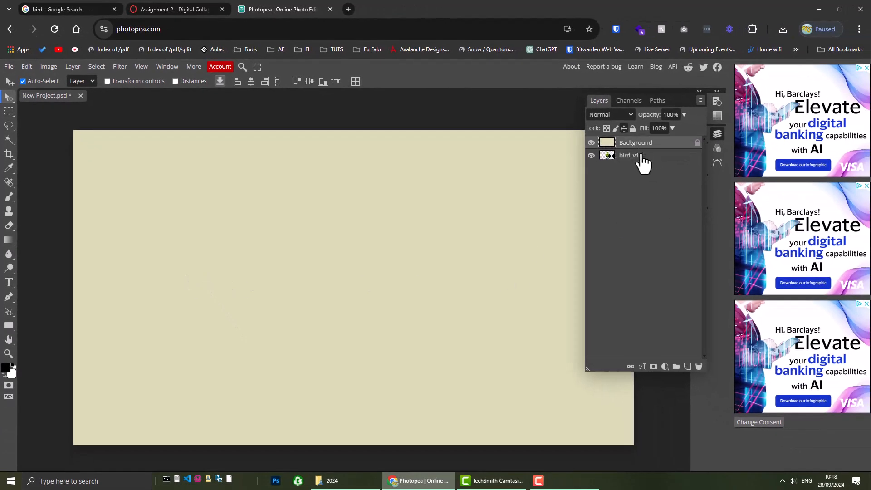
left_click(641, 155)
left_click(639, 145)
left_click(636, 158)
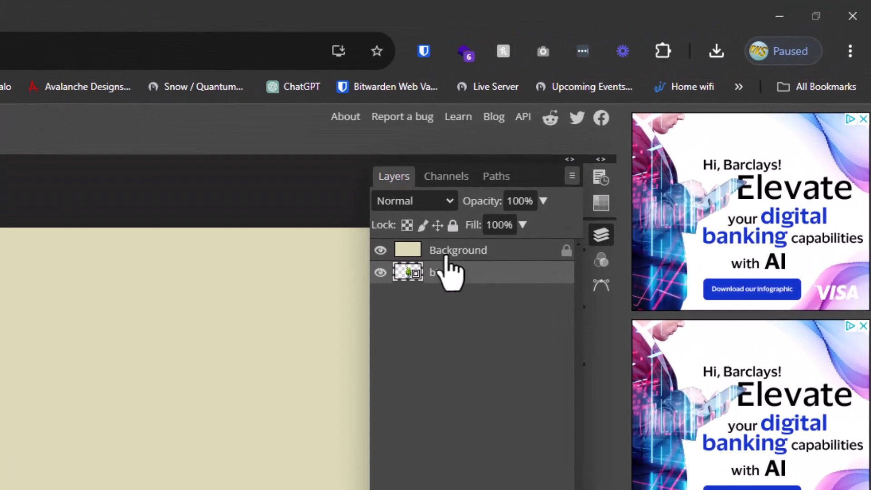
left_click(453, 252)
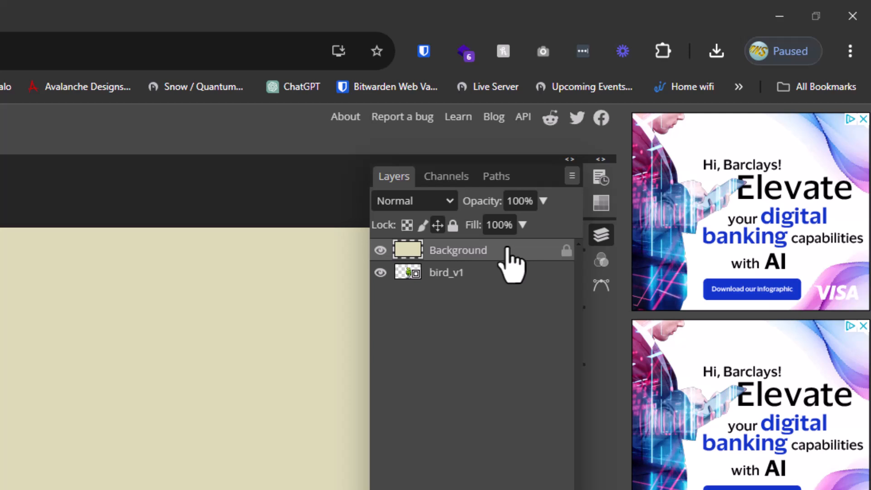
left_click_drag(507, 254, 507, 272)
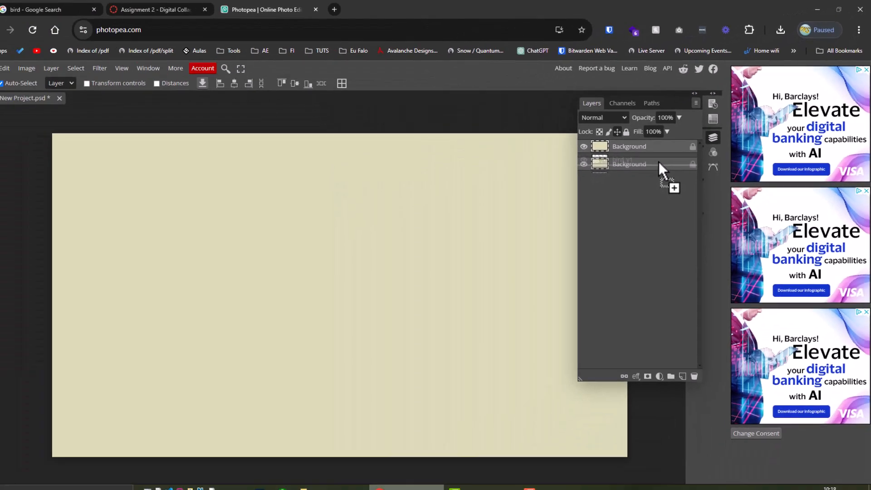
left_click_drag(659, 161, 659, 162)
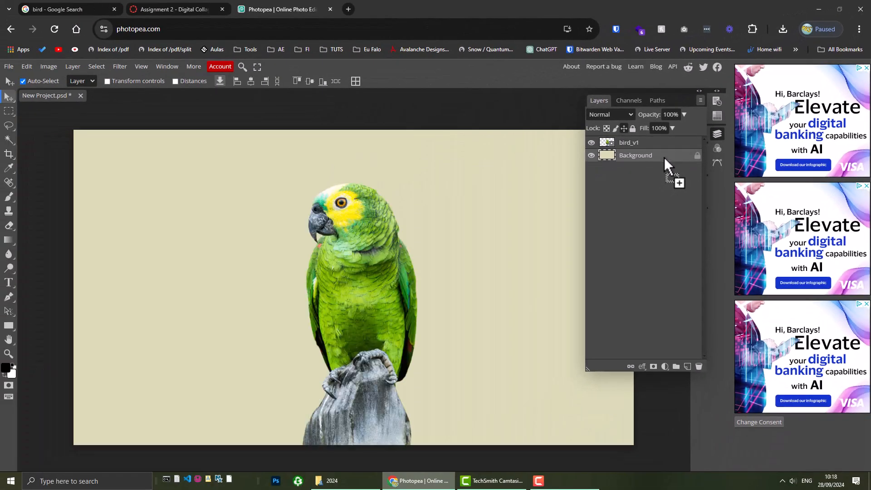
Select the bird_v1 layer by its parrot on the canvas and move the parrot slightly to the right
left_click(418, 112)
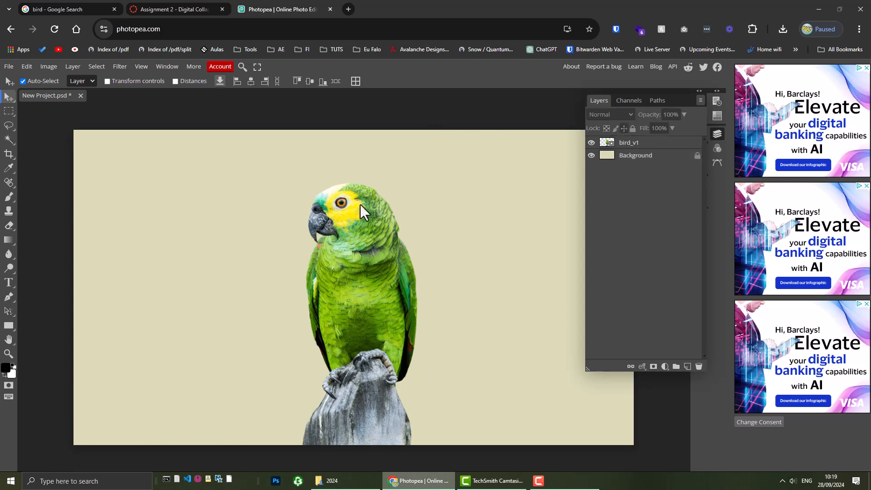
left_click(348, 233)
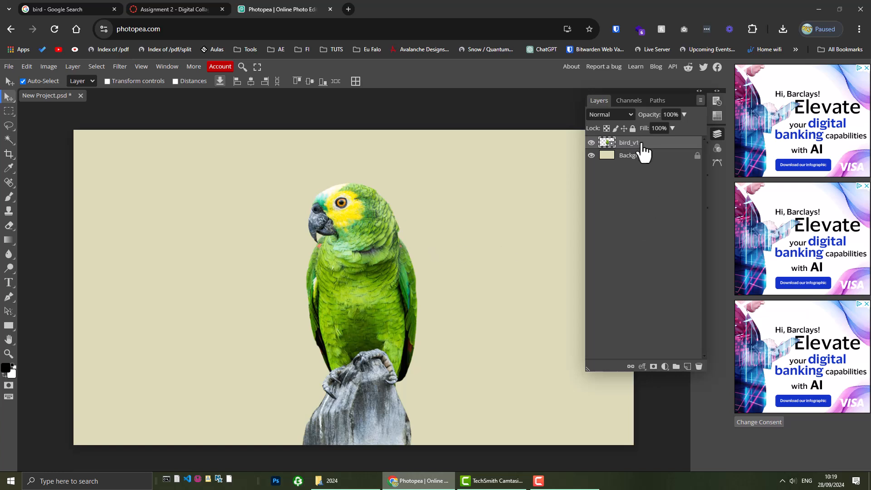
left_click(718, 133)
left_click(718, 132)
left_click_drag(341, 249, 377, 260)
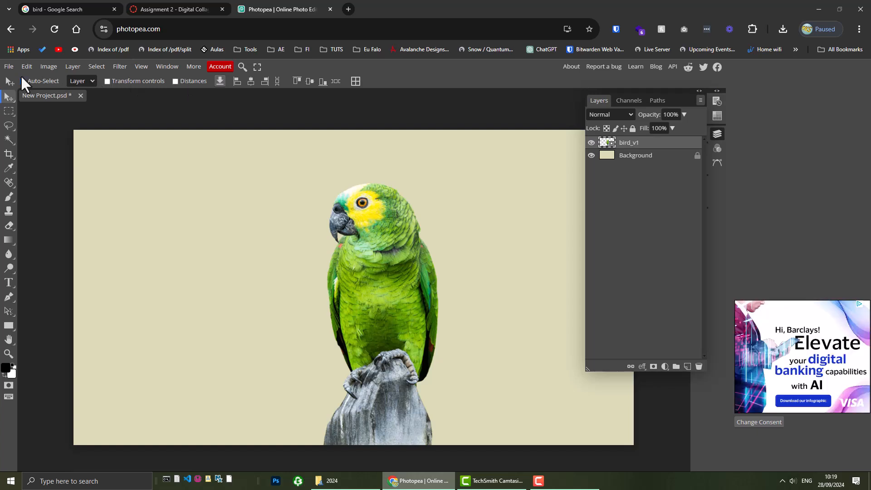
left_click(9, 110)
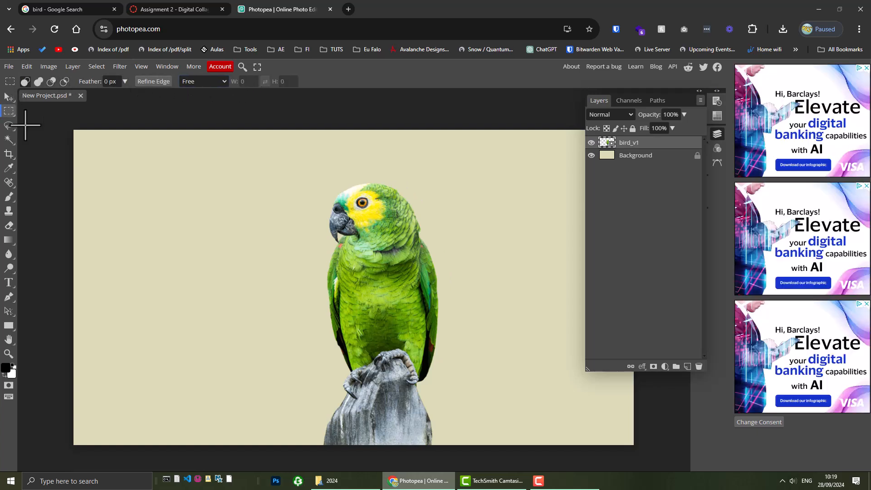
left_click(8, 124)
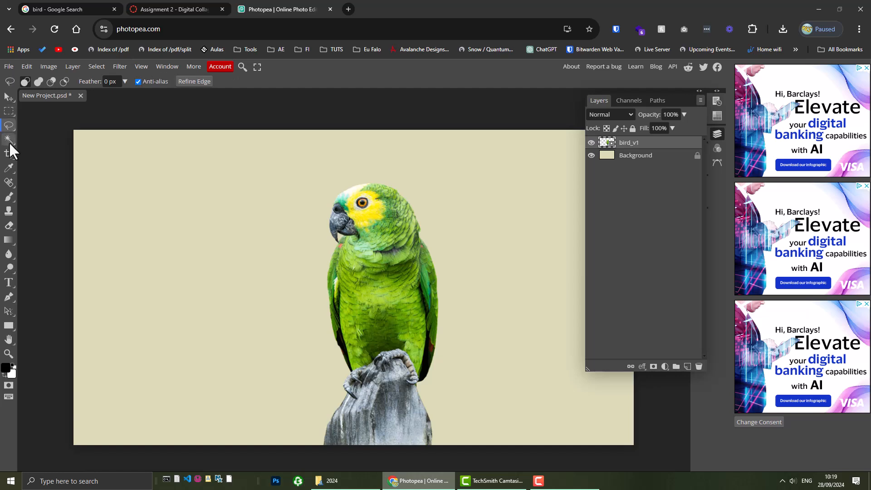
left_click(10, 141)
left_click(9, 155)
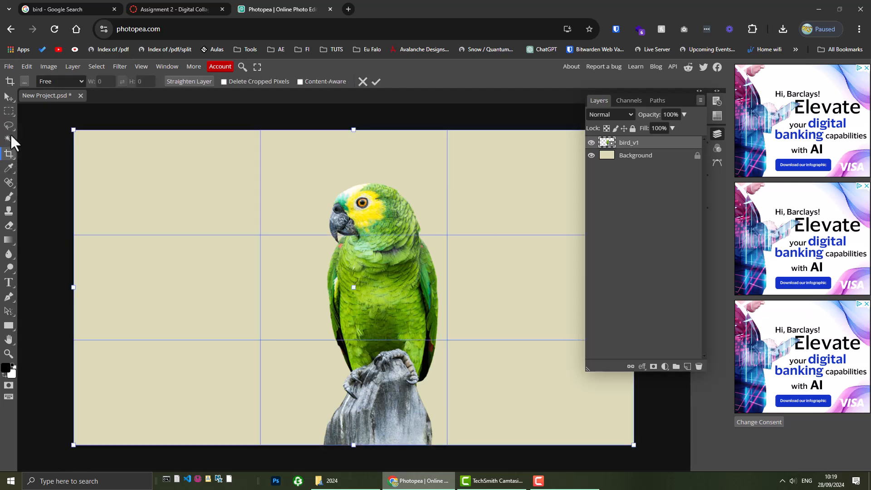
left_click(11, 99)
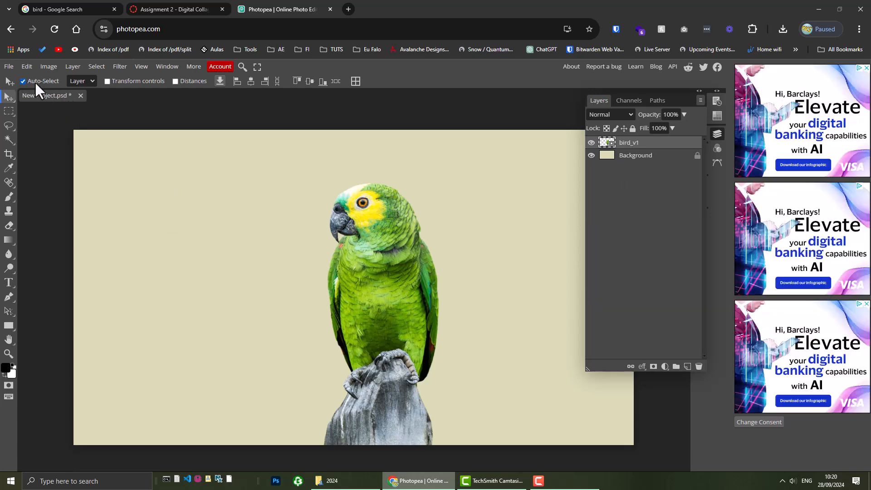
Test Auto-Select with the Move tool by alternately selecting the parrot and clearing the selection on the empty background
left_click(228, 209)
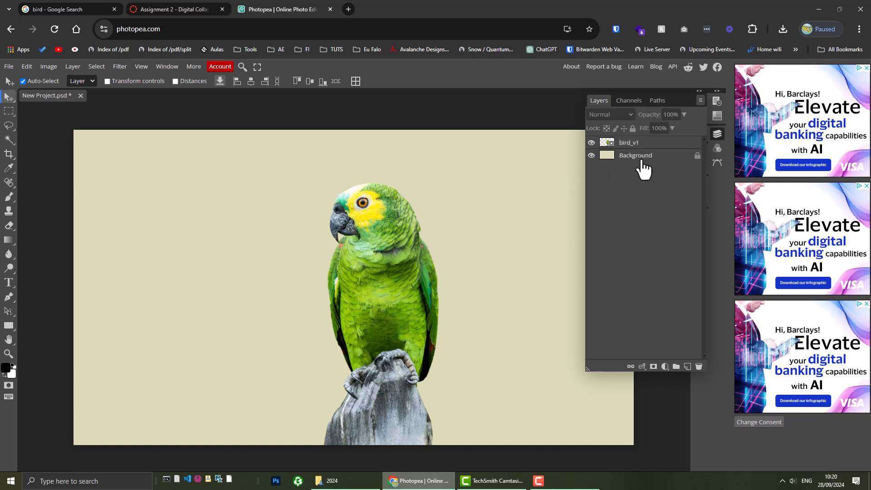
left_click(383, 246)
left_click(537, 238)
left_click(384, 239)
left_click(483, 207)
left_click(339, 212)
left_click(249, 211)
left_click(391, 221)
left_click(467, 190)
left_click(384, 243)
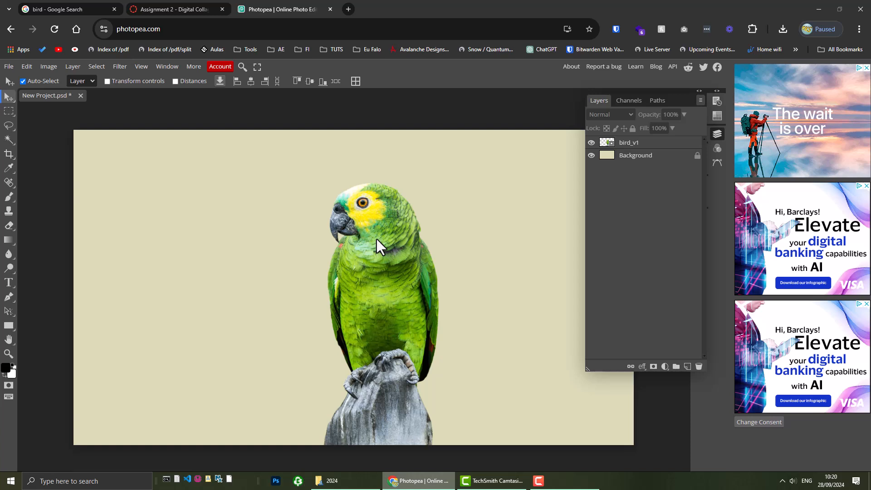
left_click(376, 239)
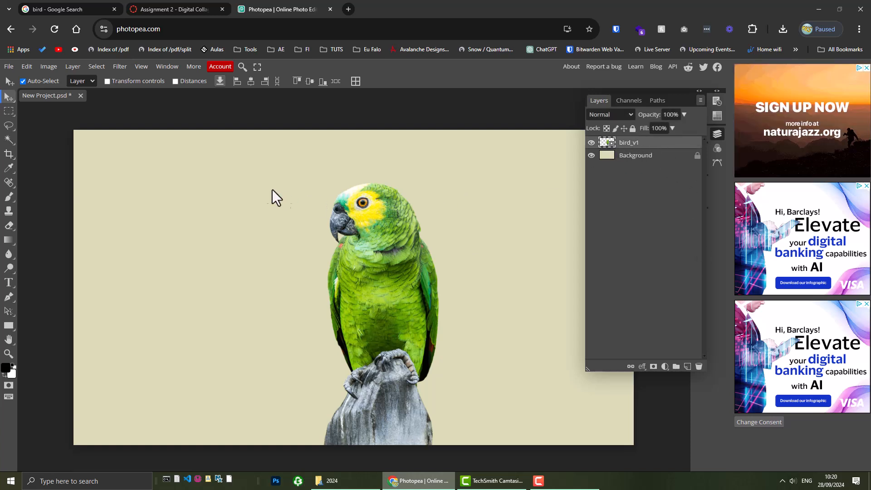
left_click(165, 198)
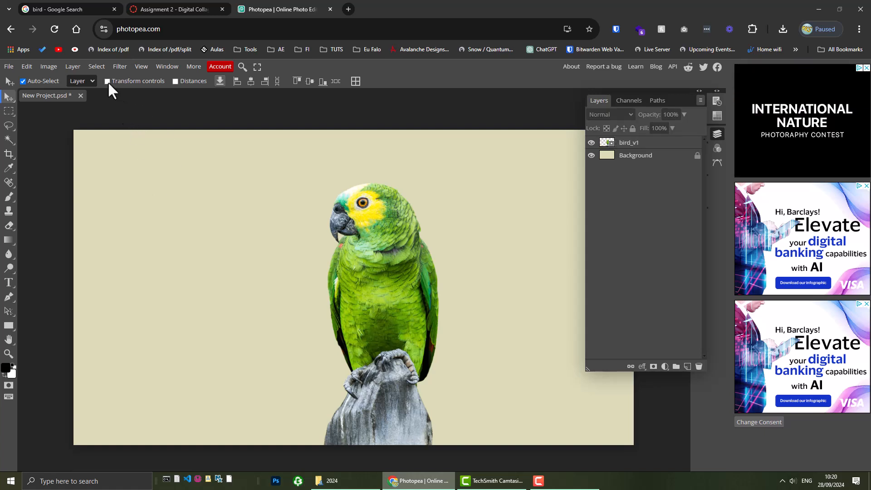
Enable transform controls for the parrot, scale it to 69.46%, and place it in the canvas's left half at about X 398, Y 351 px
left_click(379, 254)
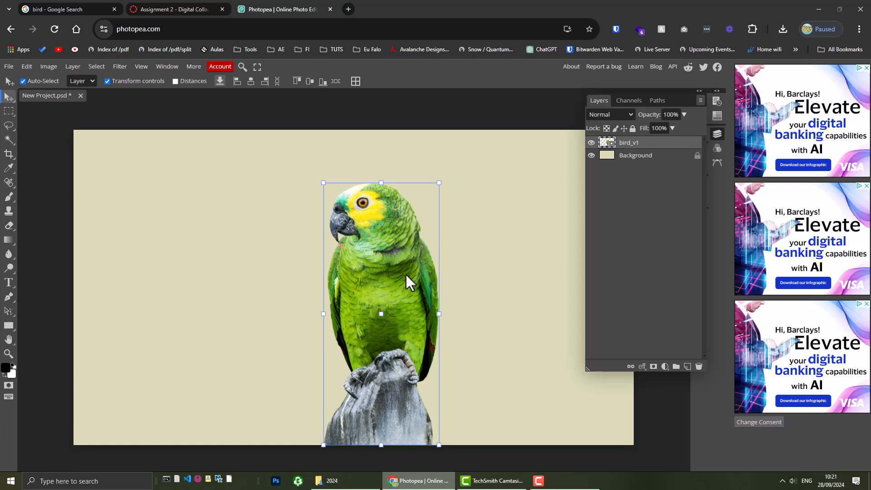
left_click_drag(406, 272, 371, 272)
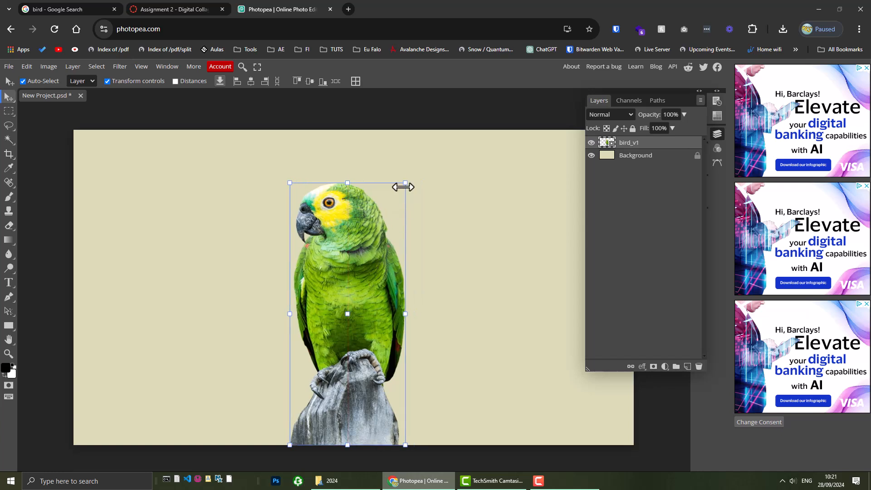
left_click_drag(404, 184, 410, 186)
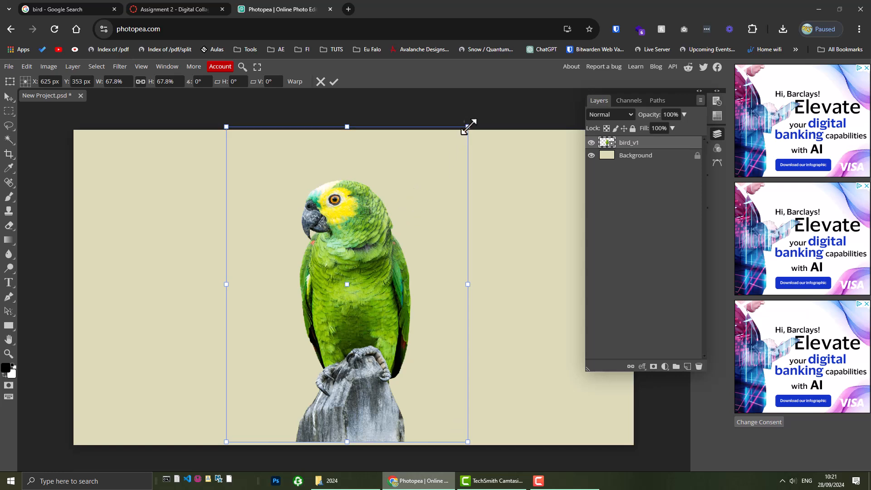
left_click_drag(468, 127, 454, 152)
left_click_drag(464, 143, 486, 121)
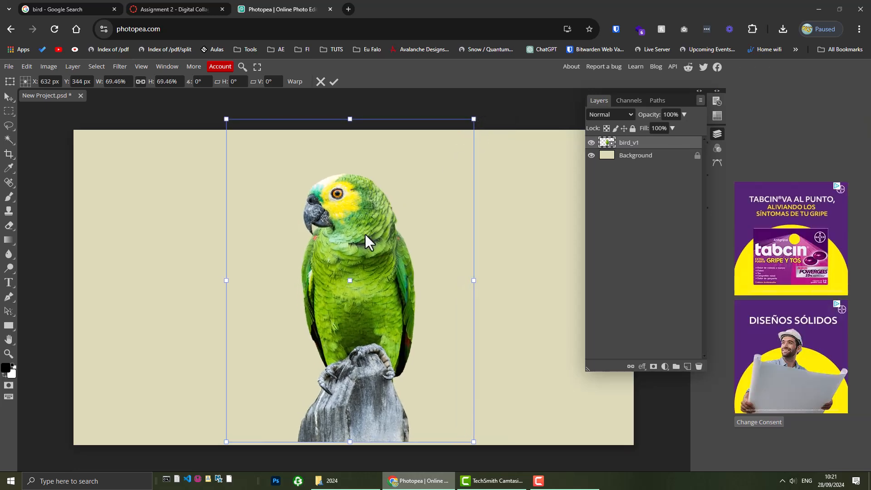
left_click_drag(361, 253, 260, 255)
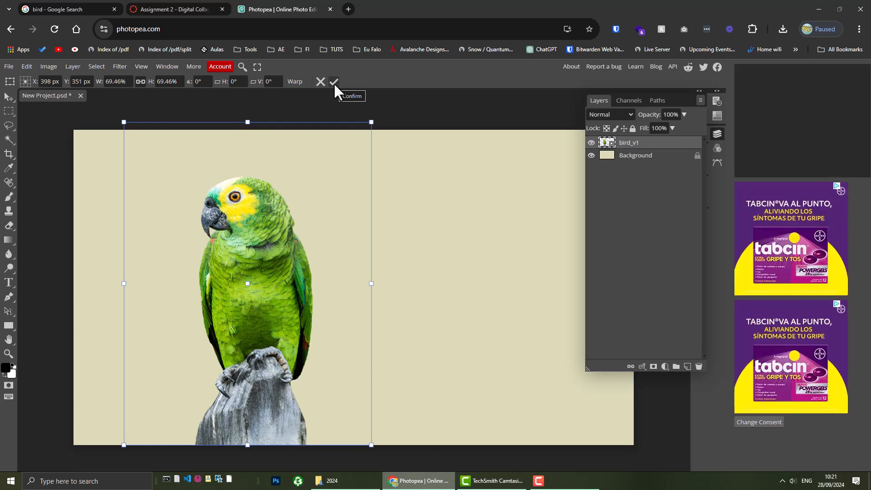
left_click(334, 82)
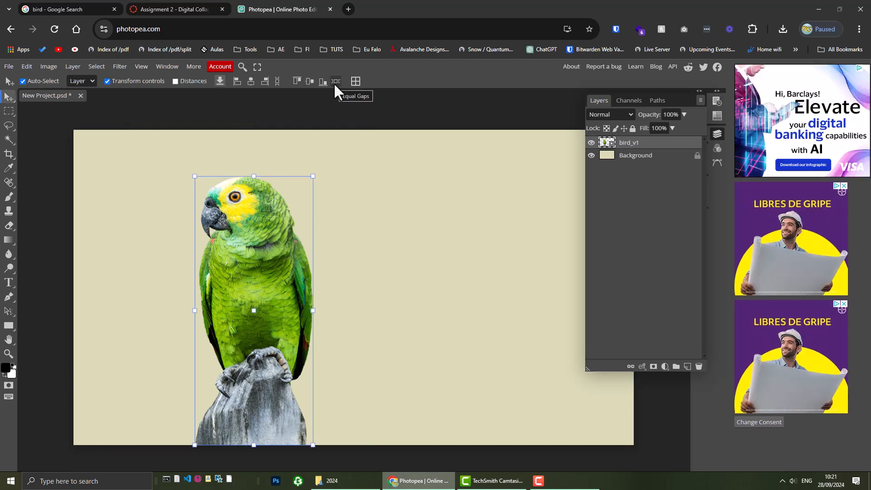
Try moving the parrot and rotating it to -40.2°, cancel the transform, and clear the selection
left_click(339, 108)
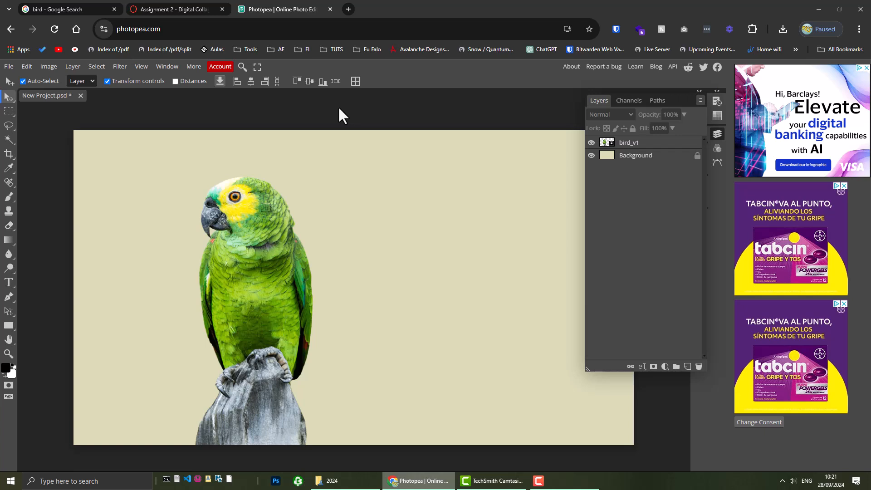
left_click(270, 259)
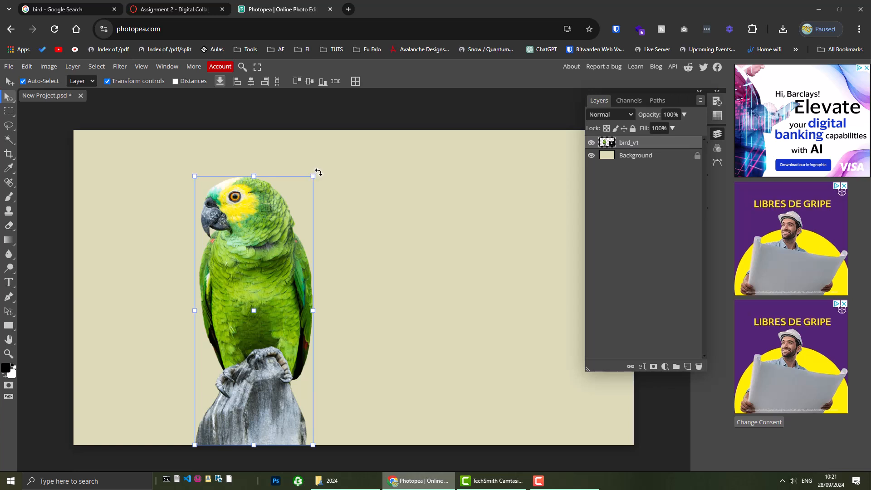
left_click_drag(318, 172, 326, 175)
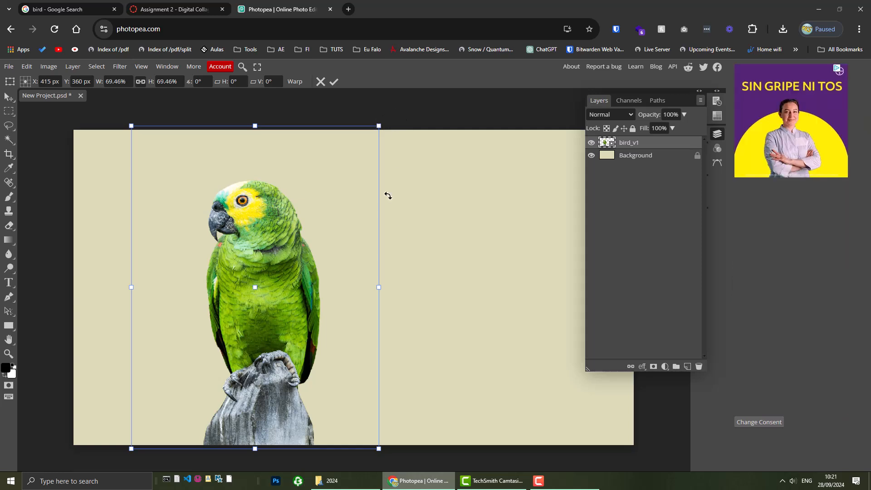
left_click_drag(268, 238, 261, 262)
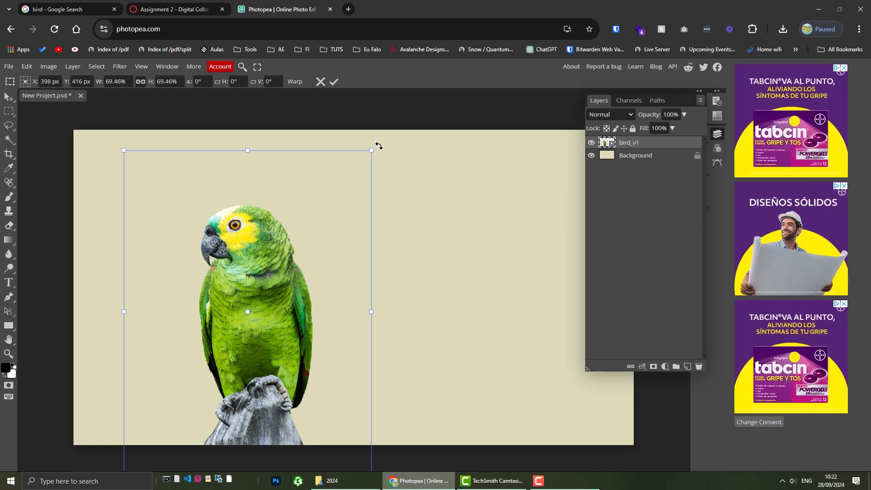
left_click_drag(381, 149, 240, 120)
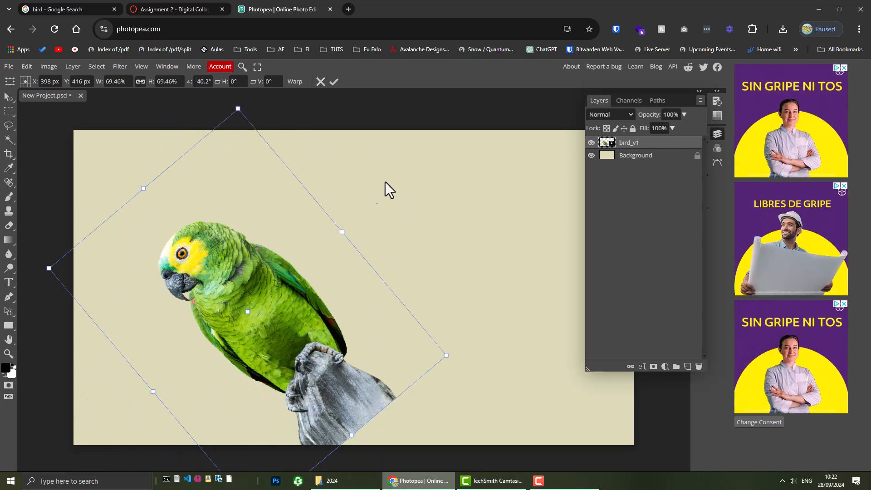
left_click(320, 82)
left_click(363, 111)
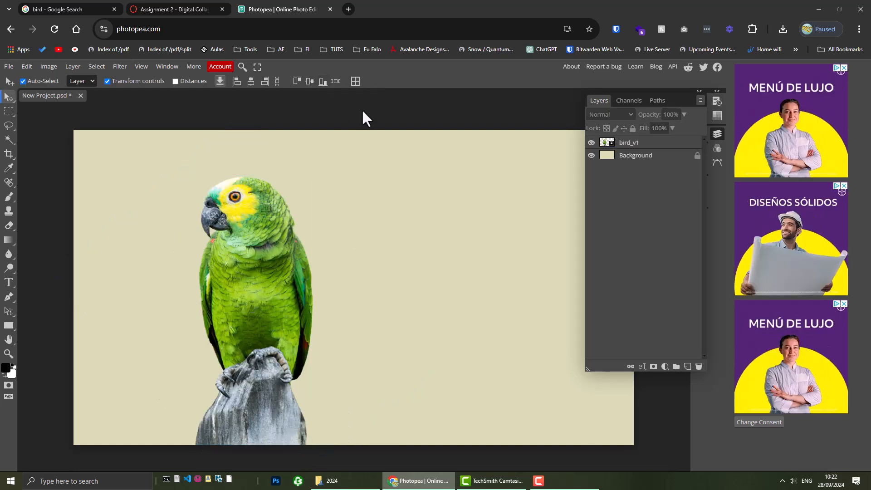
Switch the selection from the Background layer to the parrot on the canvas, and clear it
left_click(625, 155)
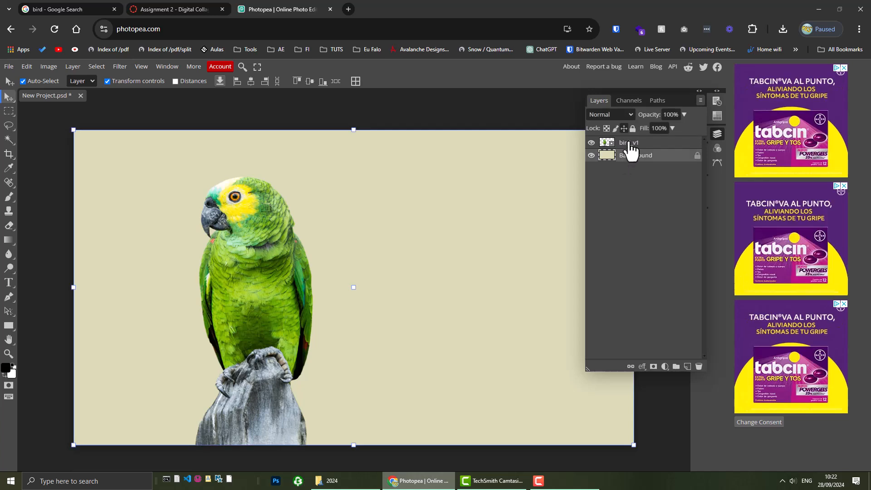
left_click(263, 250)
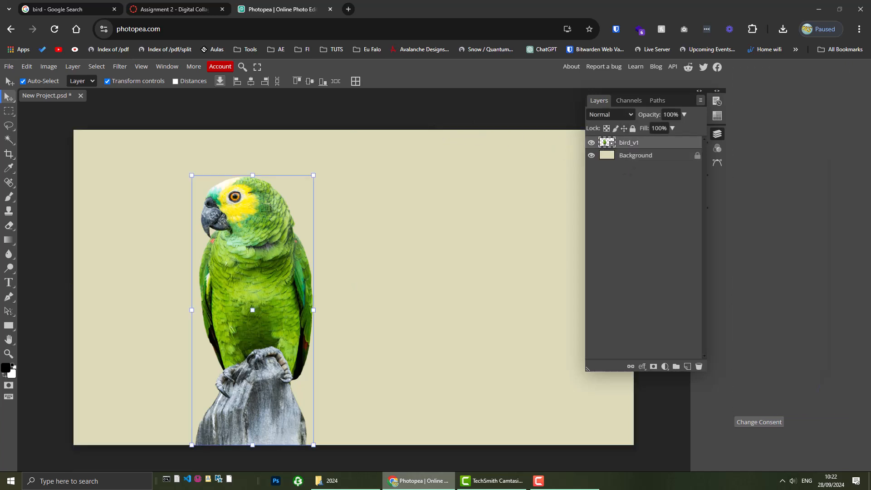
left_click(440, 108)
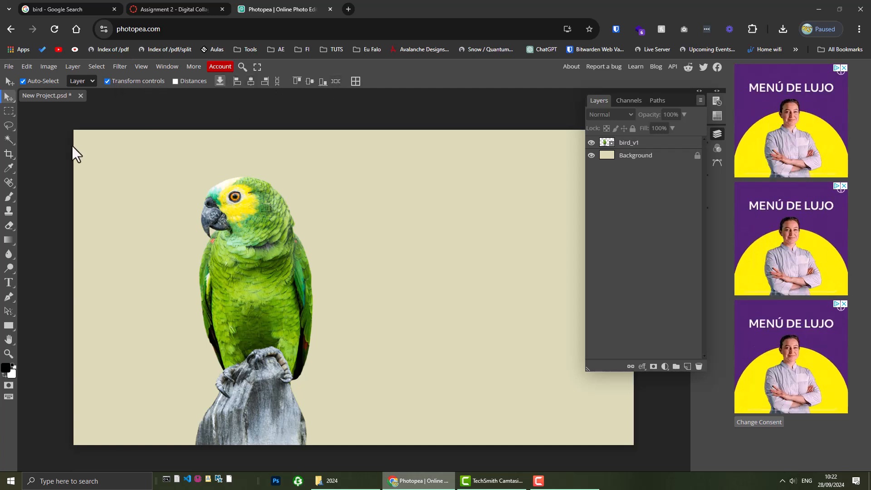
Place pngtree-isolated-strong-arm-muscle-with-clipping-path-on-png-image_11051413.png from the Desktop into the collage at 100% scale
left_click(8, 66)
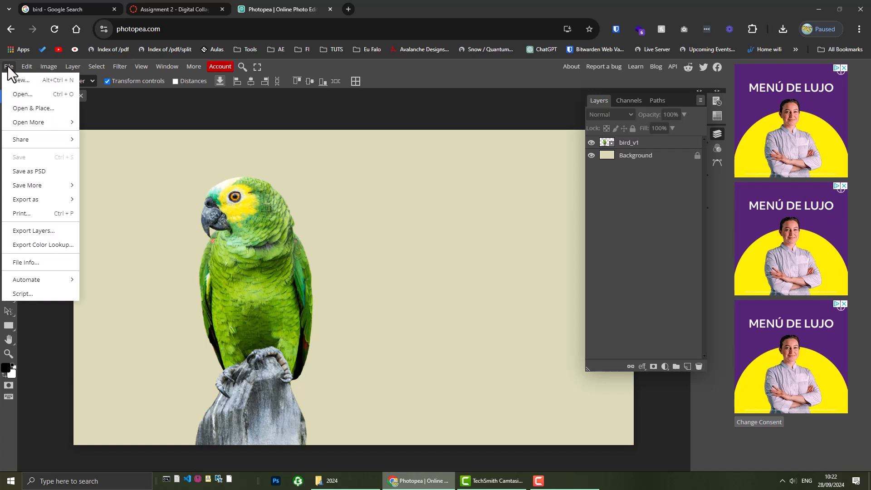
left_click(17, 109)
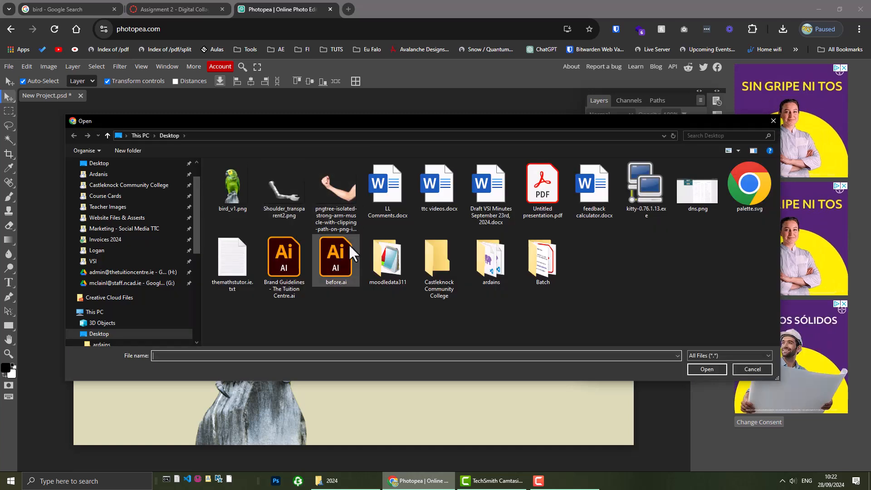
left_click(330, 192)
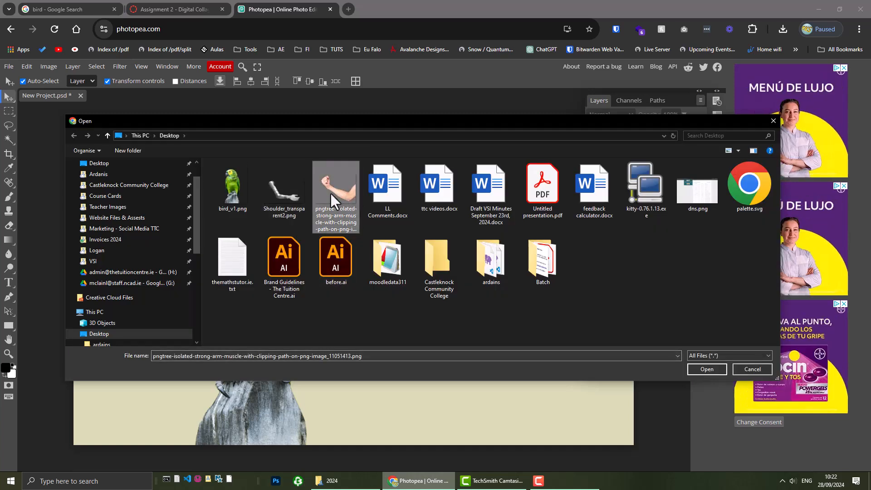
left_click(707, 368)
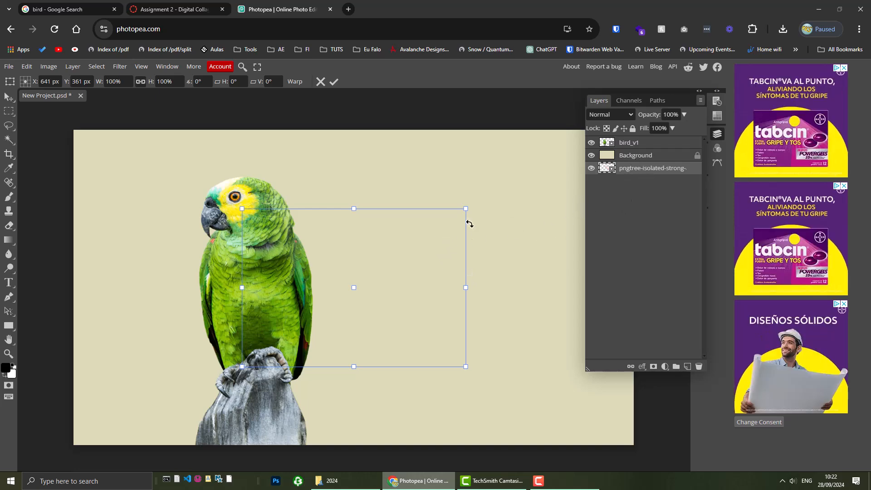
left_click(335, 81)
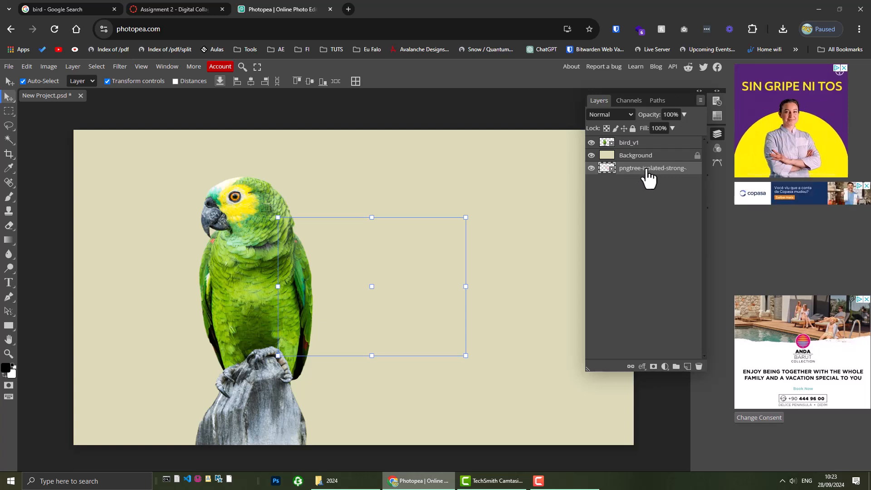
Hide the Layers panel and display it again
left_click(716, 134)
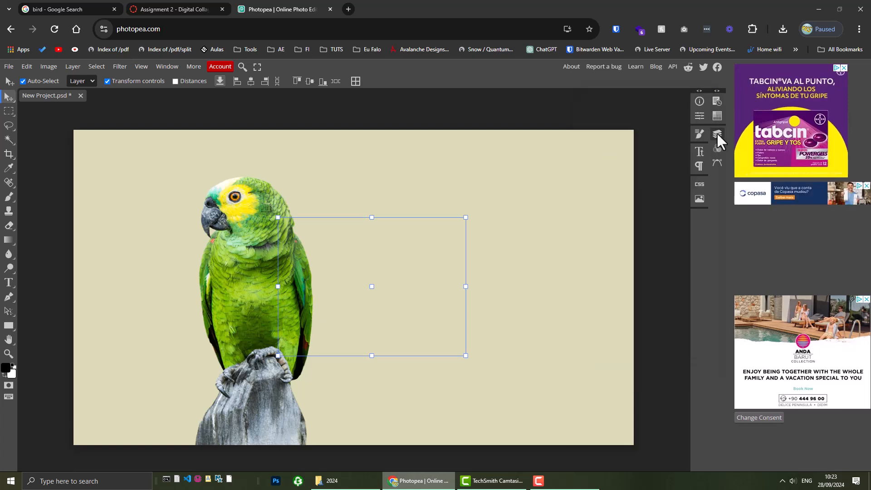
left_click(718, 134)
left_click(718, 134)
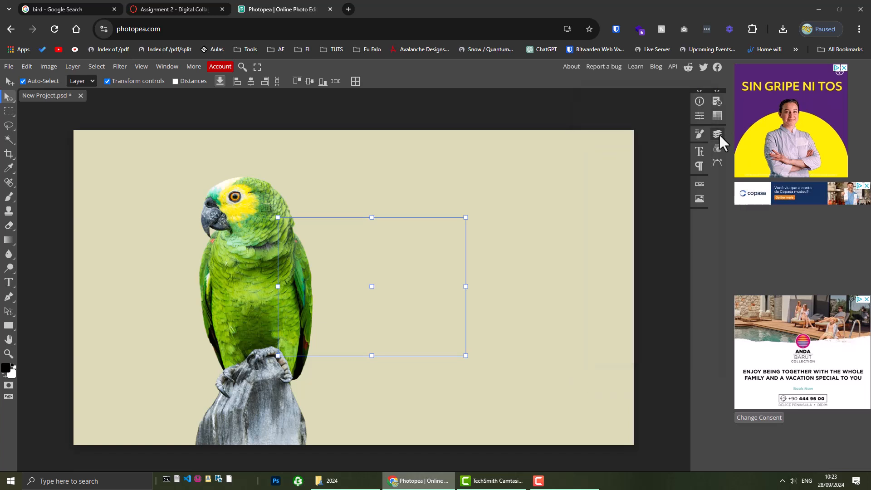
left_click(720, 134)
left_click(720, 135)
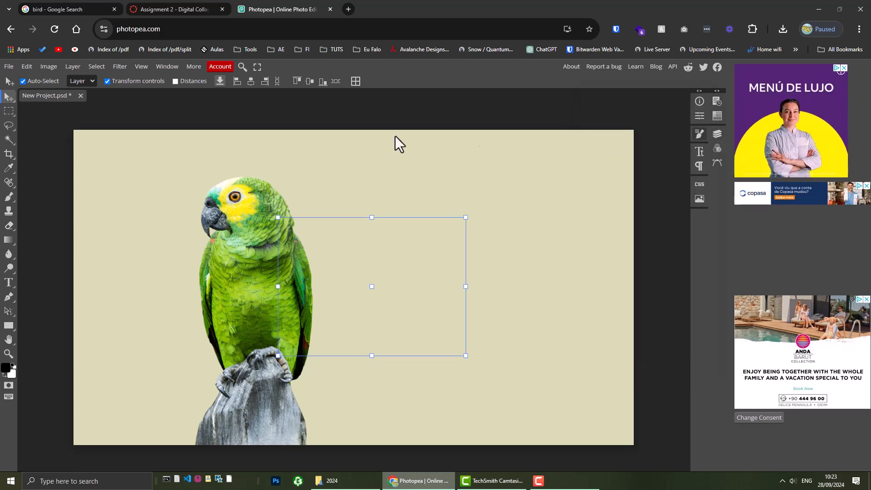
left_click(167, 67)
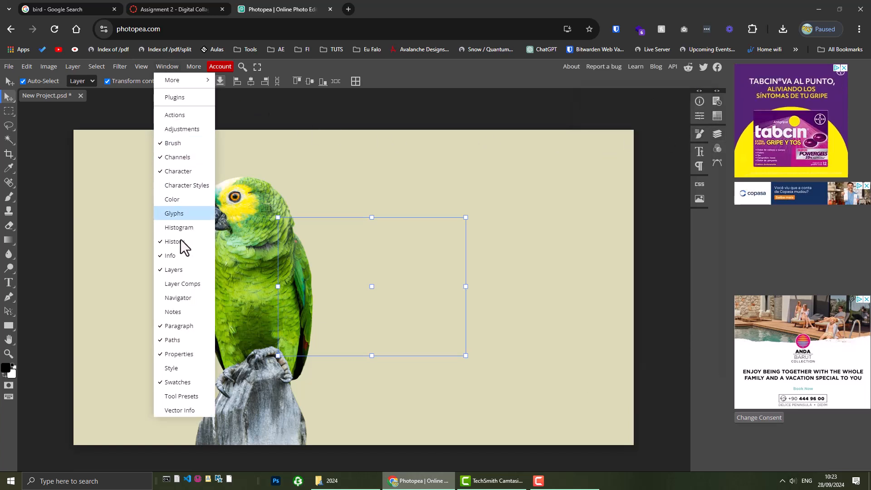
left_click(180, 270)
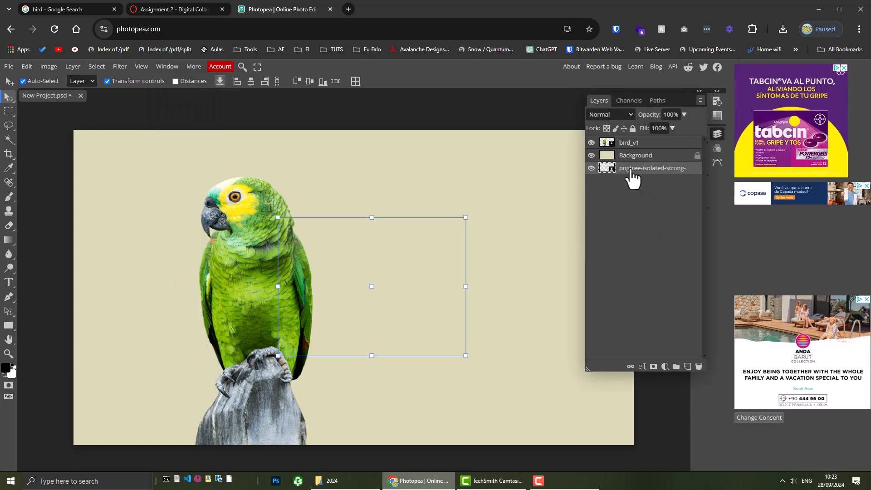
Move the arm image's layer above bird_v1 and position the arm so its fist overlaps the parrot's chest below the beak
left_click_drag(631, 170, 630, 139)
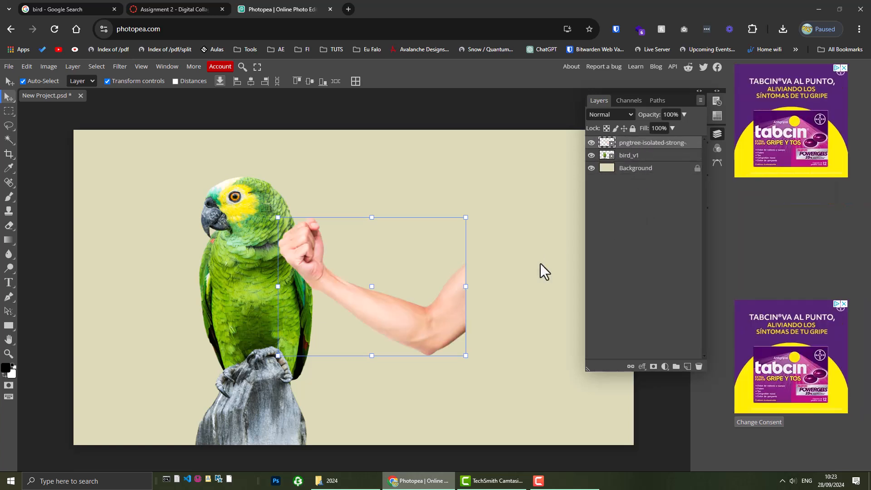
left_click_drag(439, 312, 315, 309)
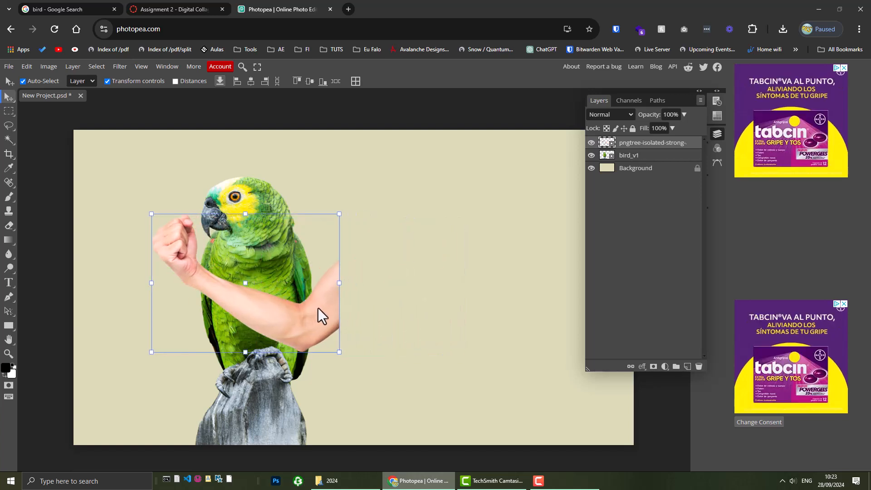
left_click_drag(312, 322, 377, 329)
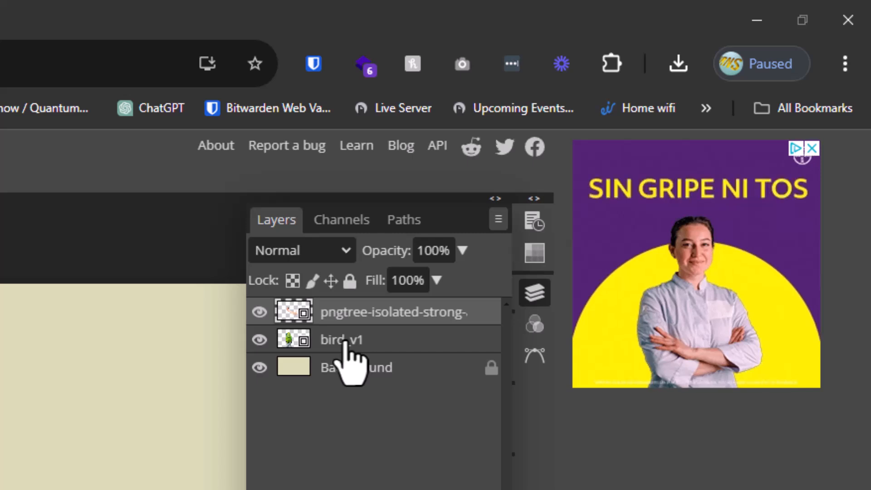
Rename the pngtree-isolated-strong layer as arm
left_click(345, 342)
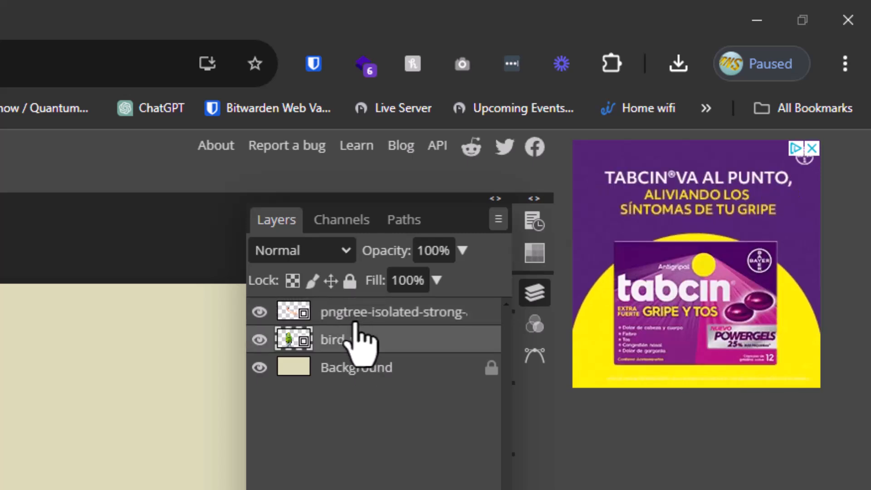
left_click(346, 318)
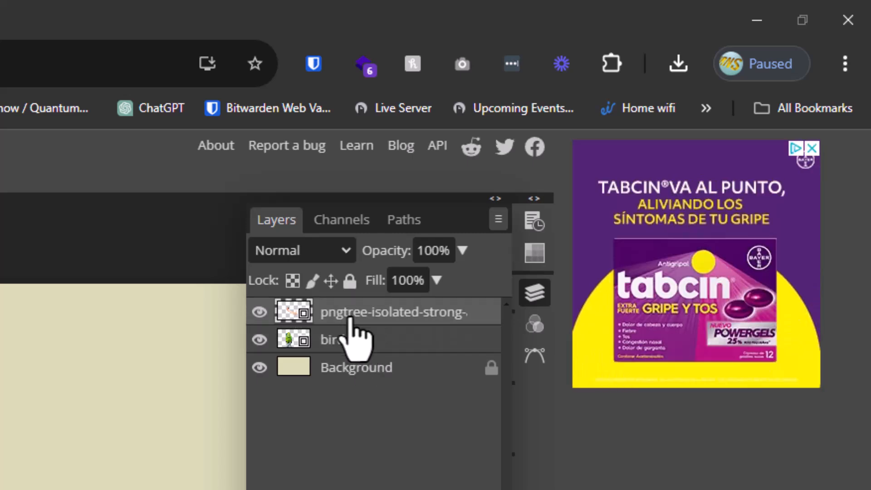
double_click(343, 317)
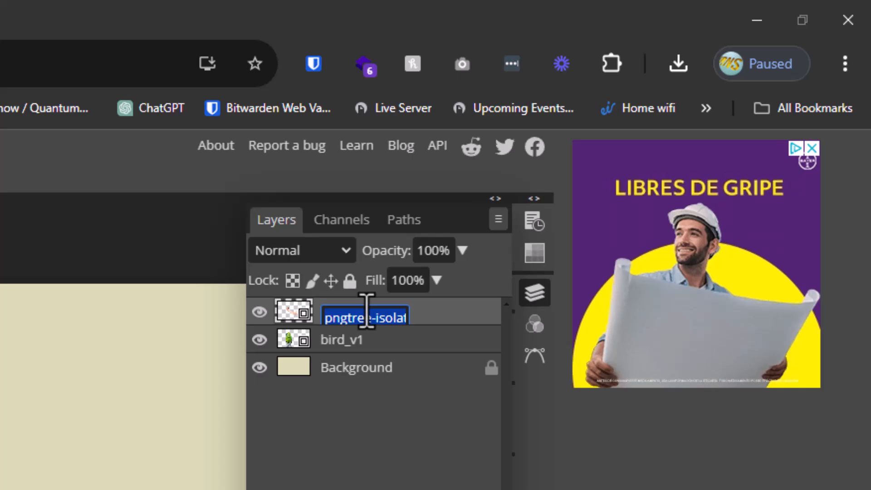
type("arm")
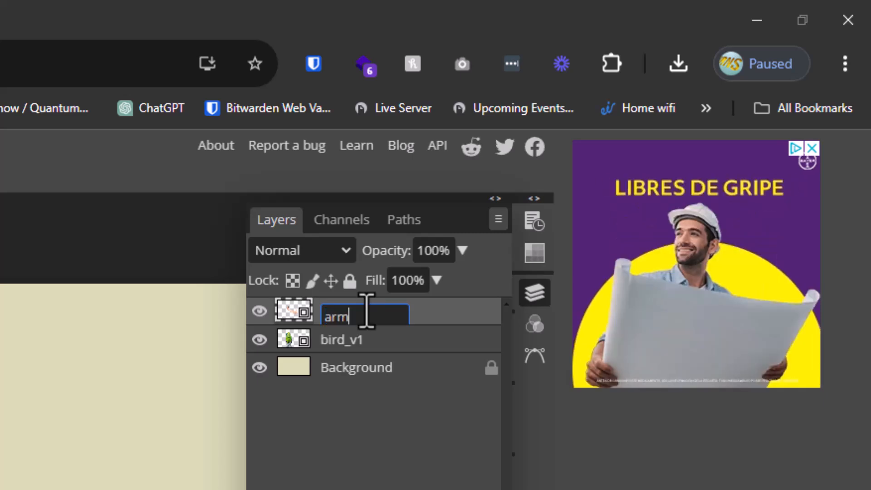
key("Return")
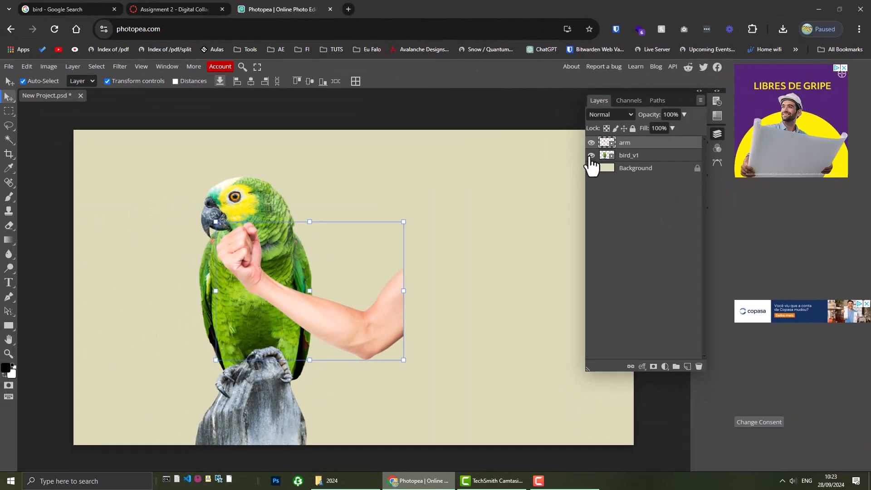
Toggle the bird_v1 layer's visibility off and on, and select that layer
left_click(591, 155)
left_click(590, 155)
left_click(611, 157)
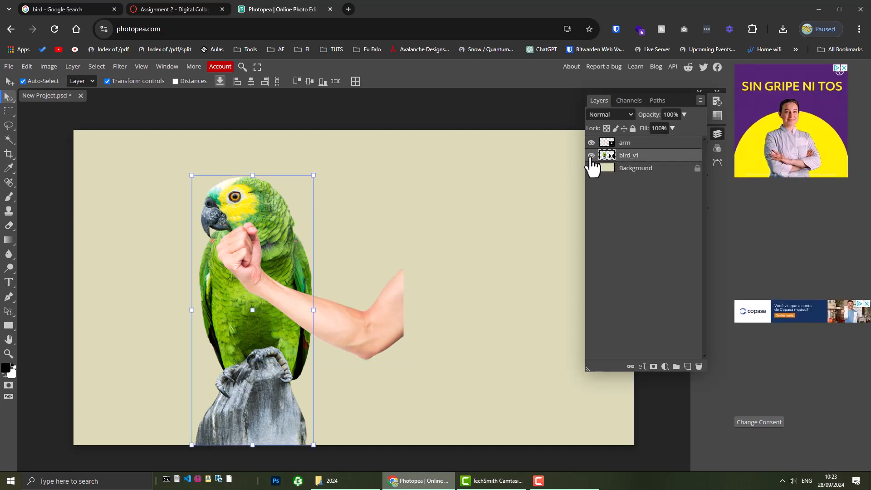
left_click(592, 156)
left_click(592, 156)
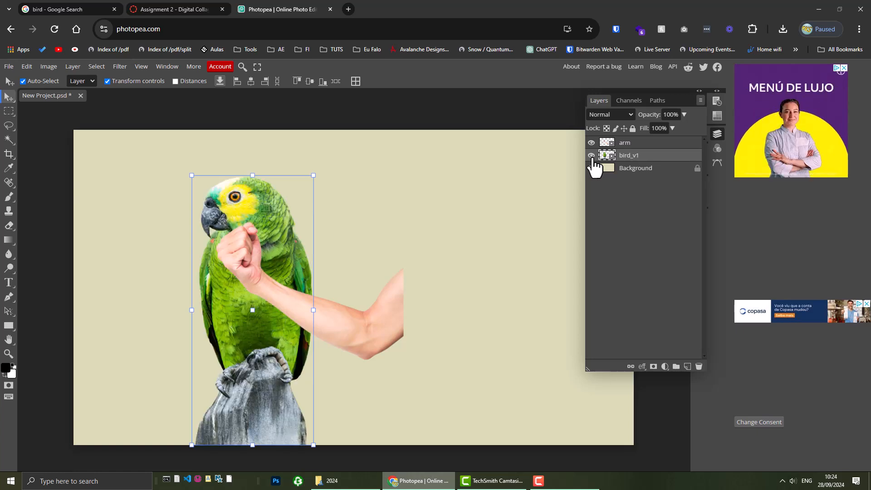
Open the bird_v1 smart object's contents and its Layer Style settings, closing each without editing
double_click(608, 157)
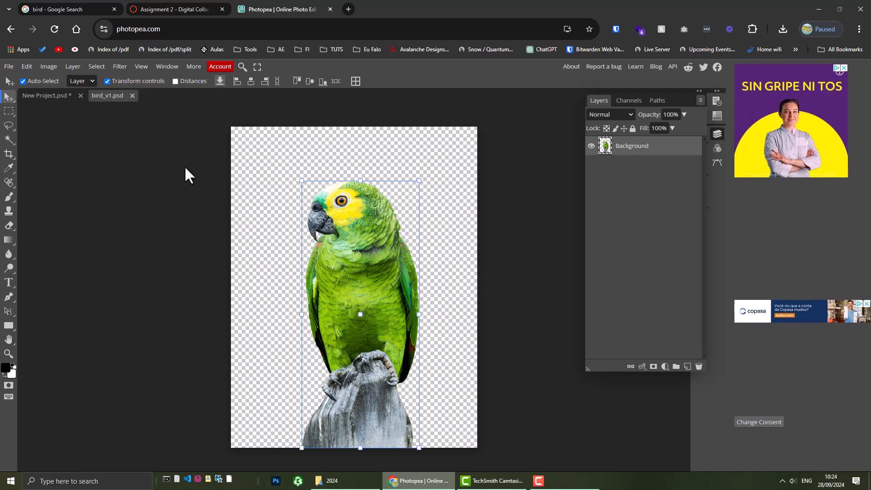
left_click(133, 96)
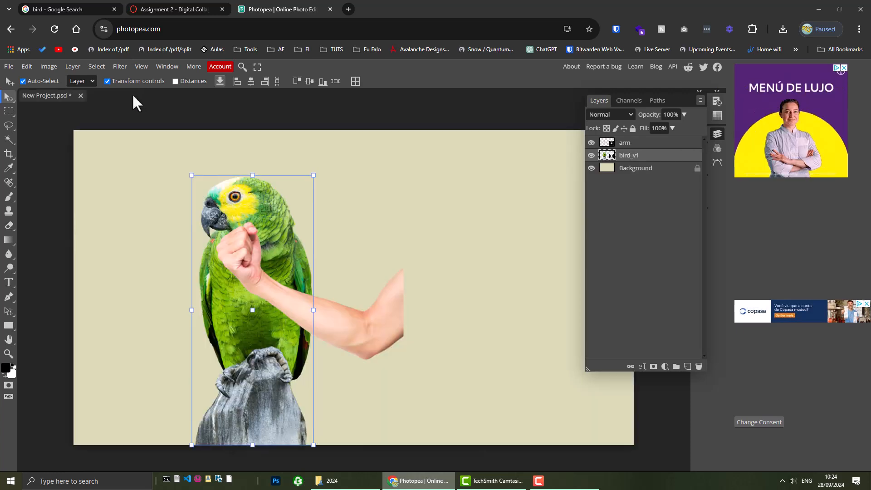
double_click(687, 161)
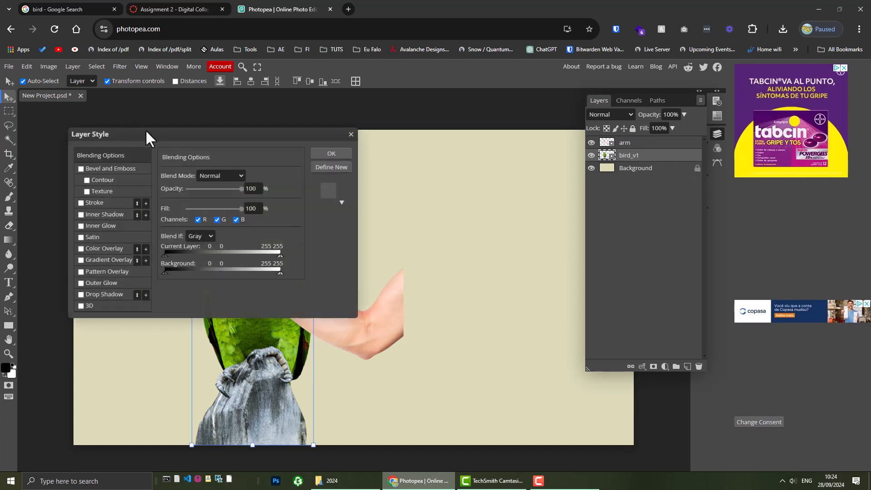
left_click_drag(209, 133, 270, 133)
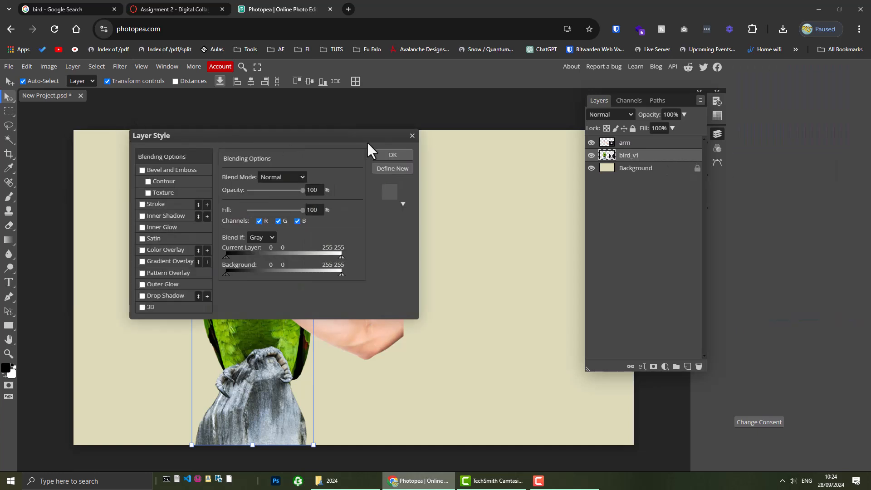
left_click(412, 135)
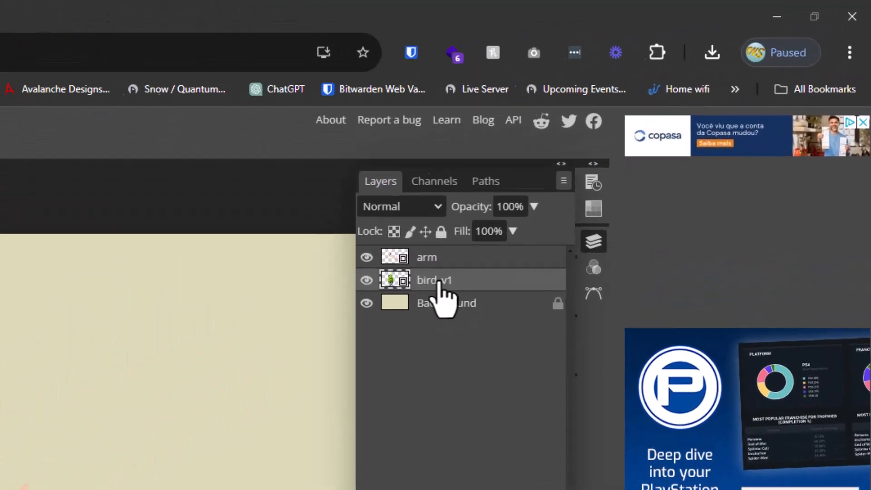
Rename the bird_v1 layer as birdie and deselect it
double_click(438, 281)
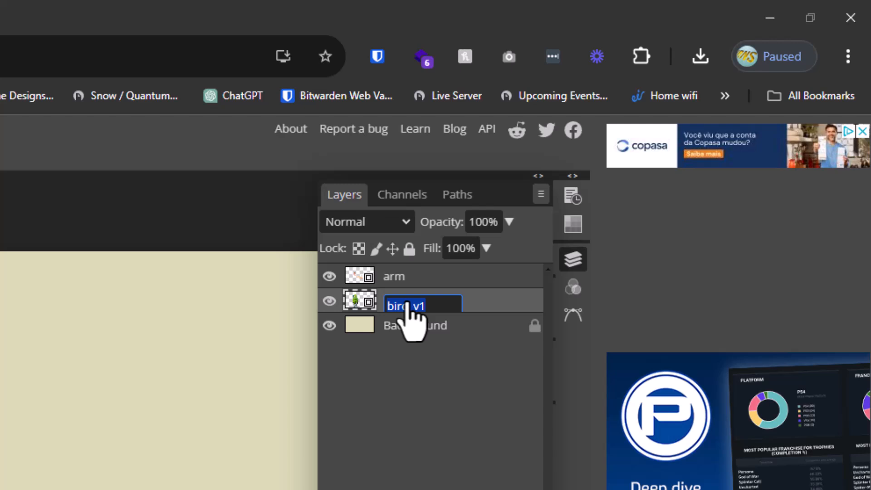
type("b")
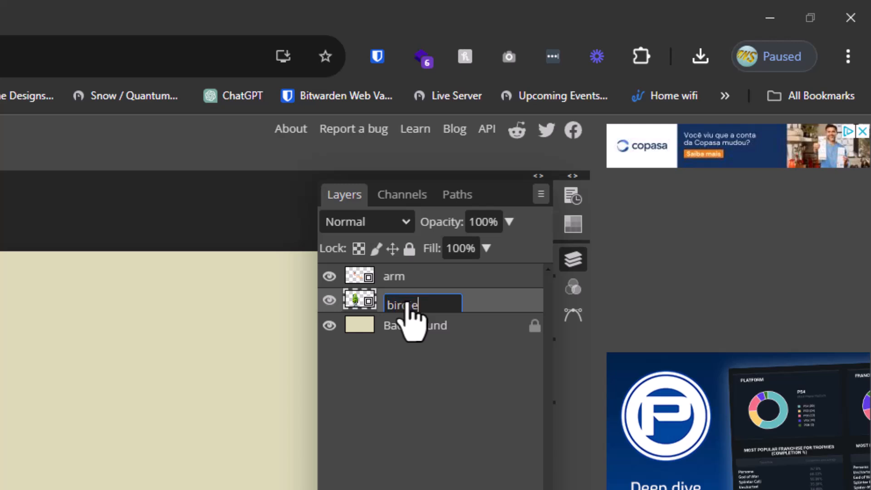
key("Return")
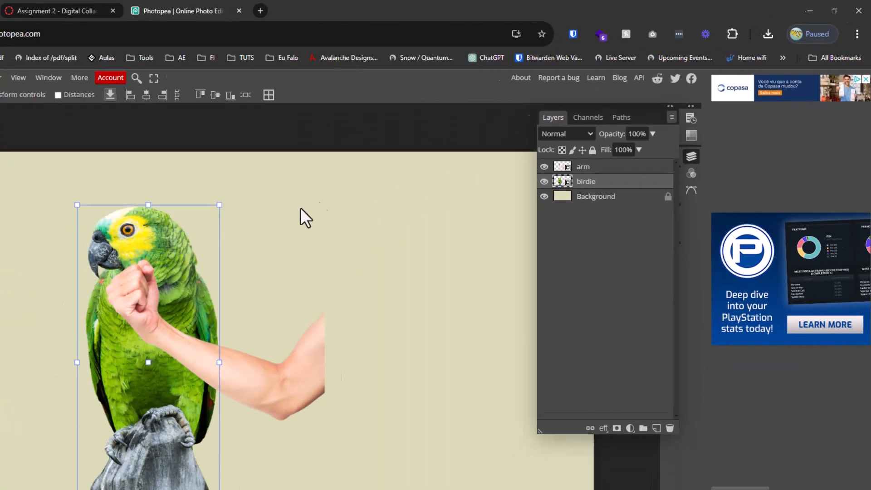
left_click(382, 176)
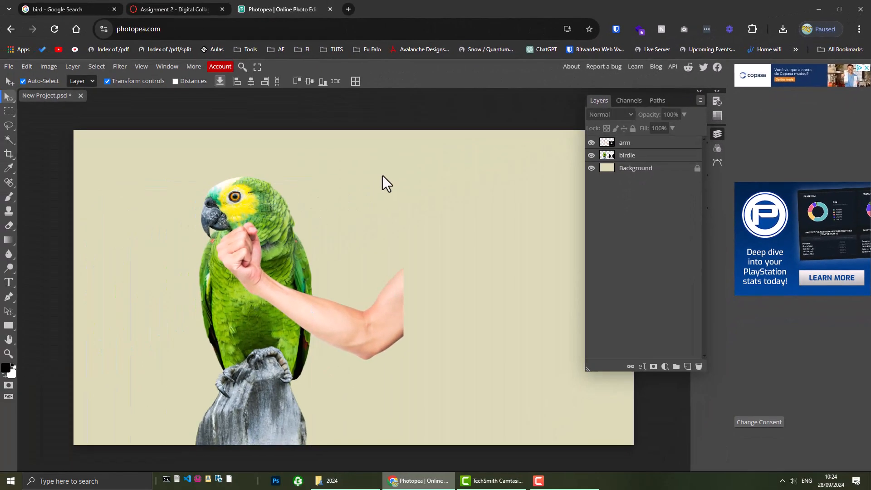
Move the parrot to the middle of the canvas and place the arm on its beak side with the cut edge against the body
left_click(234, 192)
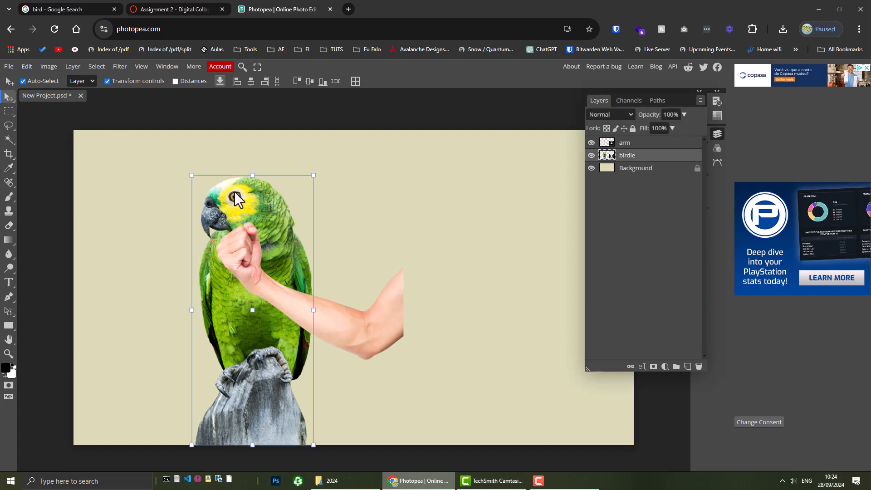
left_click(394, 311)
left_click_drag(258, 410, 376, 410)
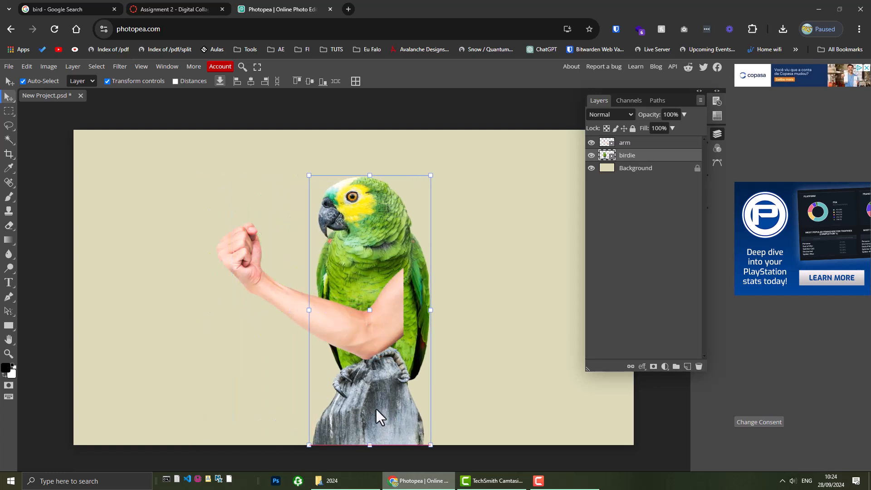
left_click(258, 280)
left_click_drag(303, 307, 227, 285)
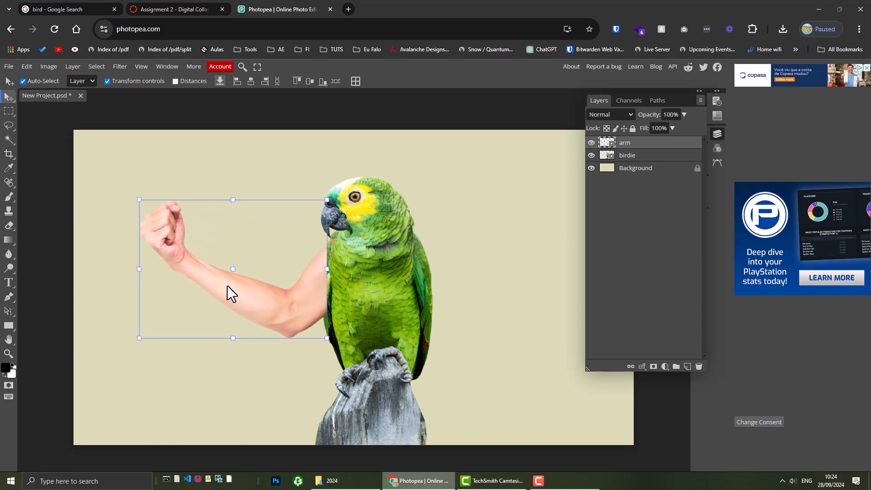
Scale the arm to about 82% and reposition it so its cut edge meets the parrot's body just below the beak
left_click_drag(149, 209, 151, 214)
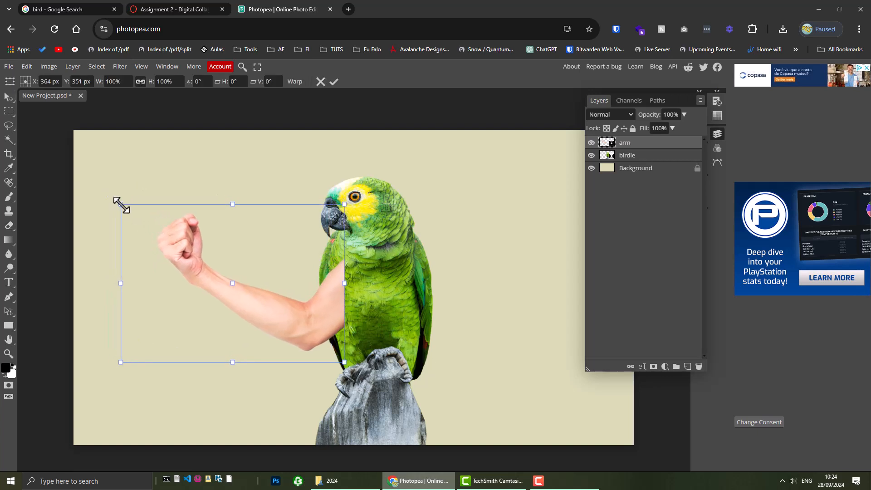
left_click_drag(121, 204, 161, 232)
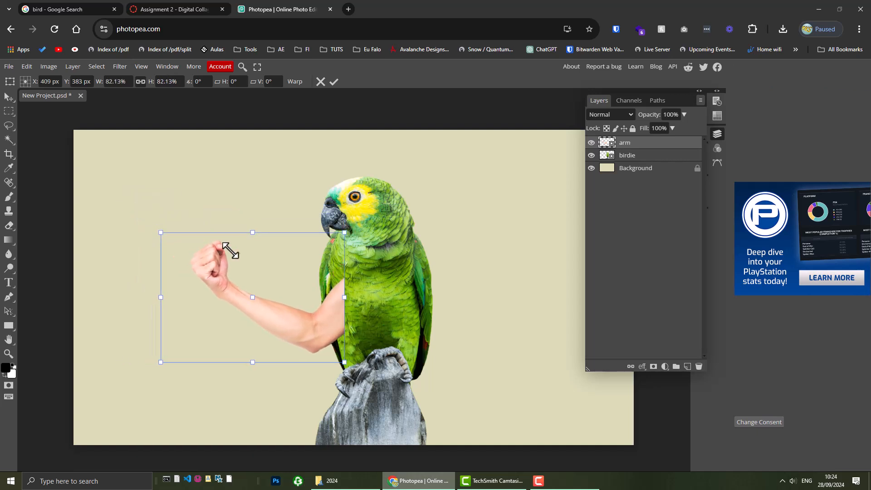
left_click(333, 82)
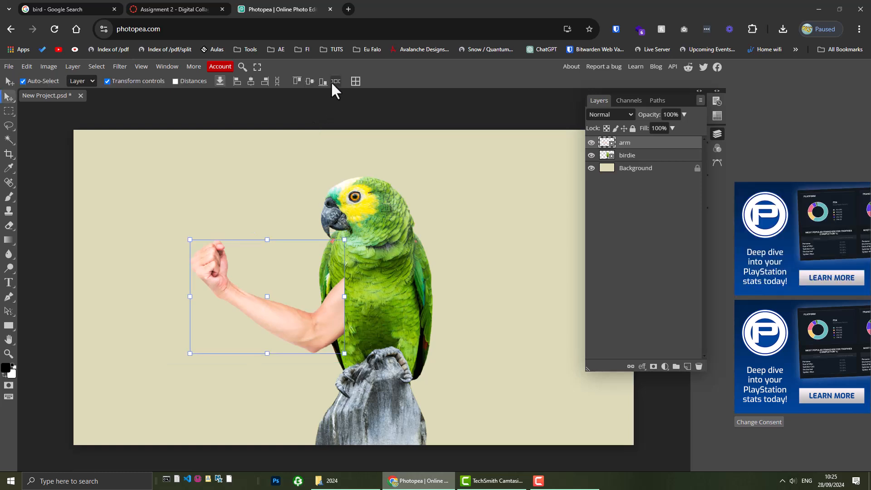
left_click_drag(319, 323, 299, 298)
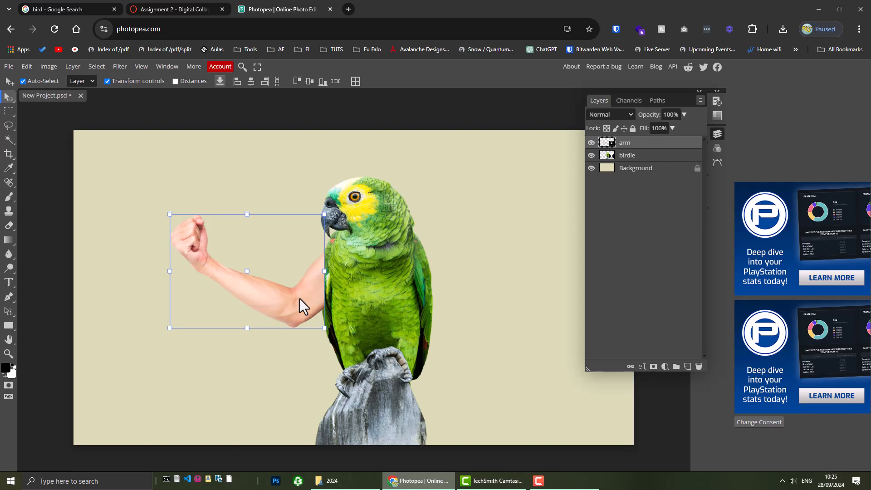
left_click(427, 124)
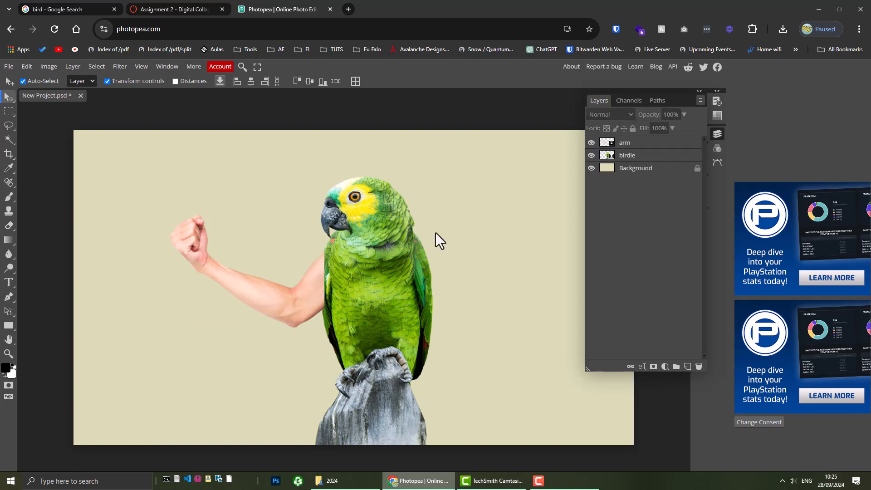
Switch to the desktop, move the pngtree arm and Shoulder_transparent2.png files apart, and return to Photopea
key("super+d")
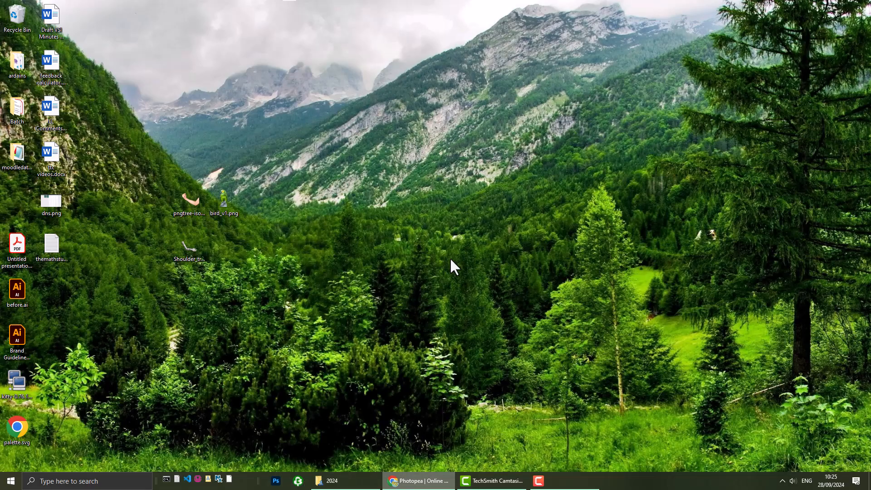
left_click(186, 254)
left_click_drag(192, 257, 188, 159)
left_click_drag(186, 250, 295, 253)
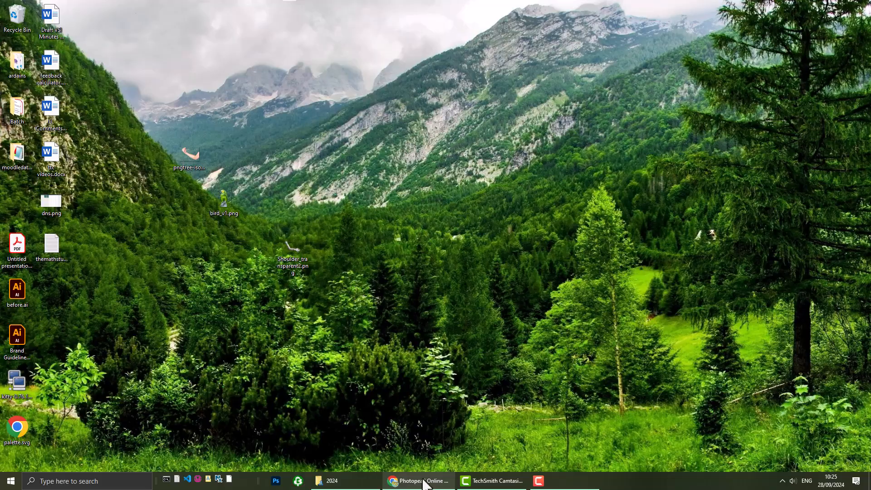
left_click(425, 481)
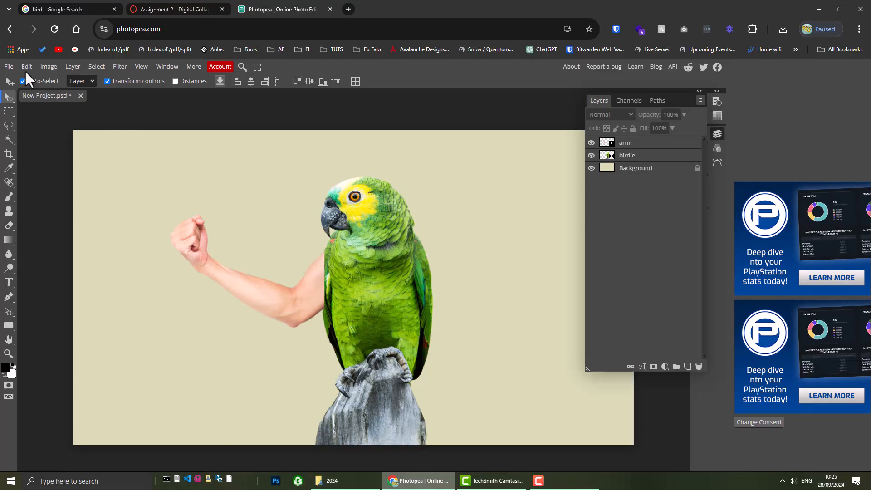
Place Shoulder_transparent2.png from the Desktop into the collage and move its layer directly above Background
left_click(9, 67)
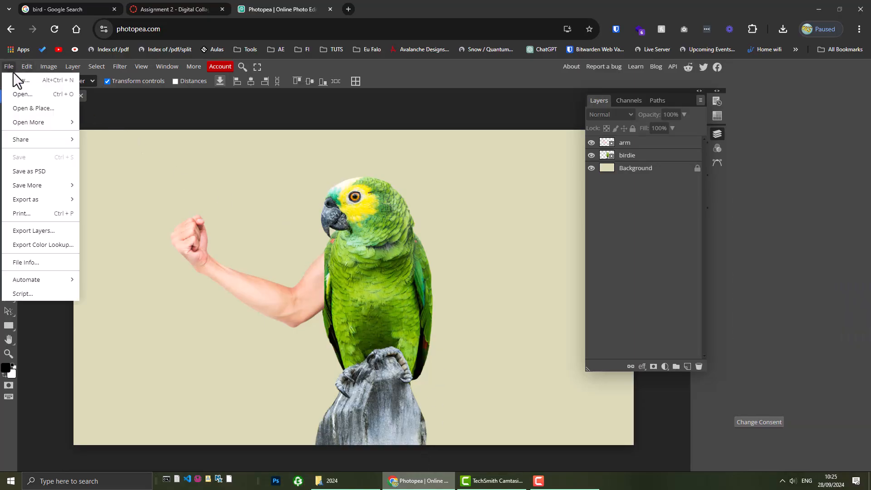
mouse_move(52, 186)
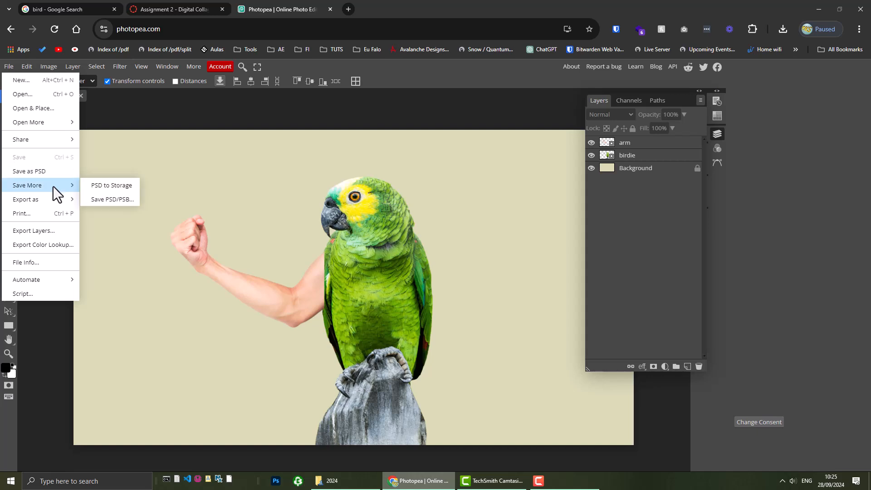
left_click(34, 106)
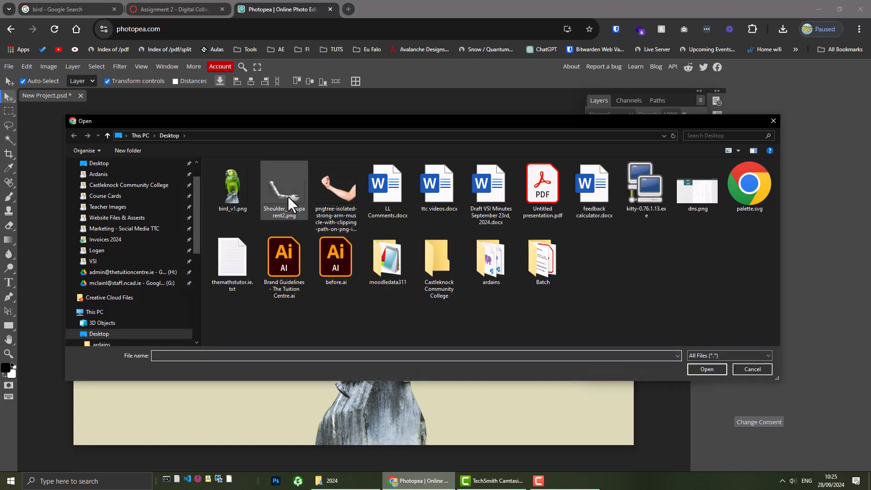
left_click(288, 197)
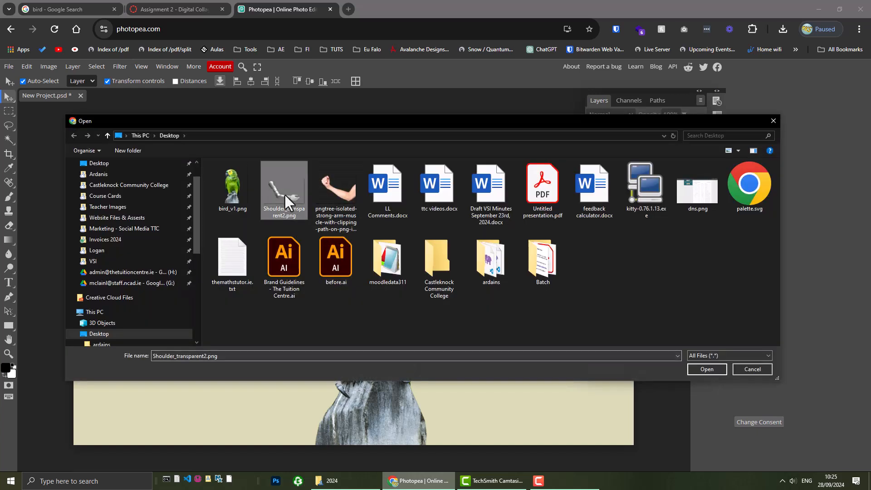
left_click(710, 369)
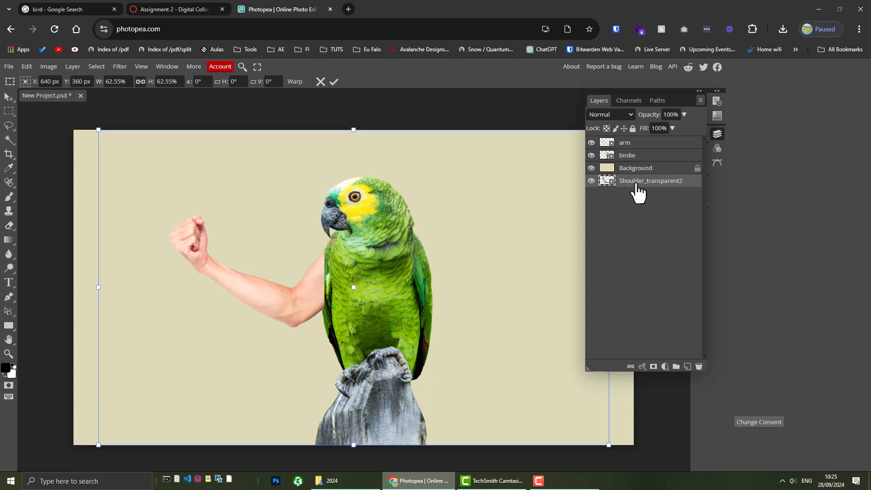
left_click(334, 81)
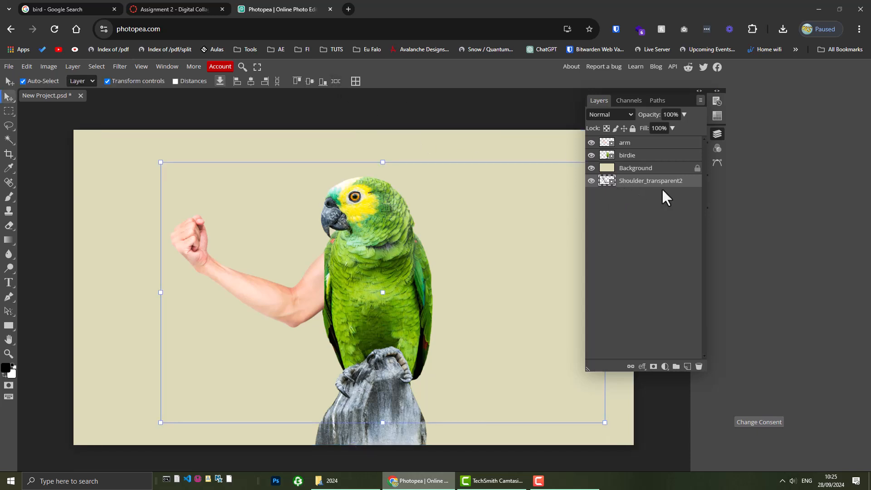
left_click_drag(649, 180, 640, 164)
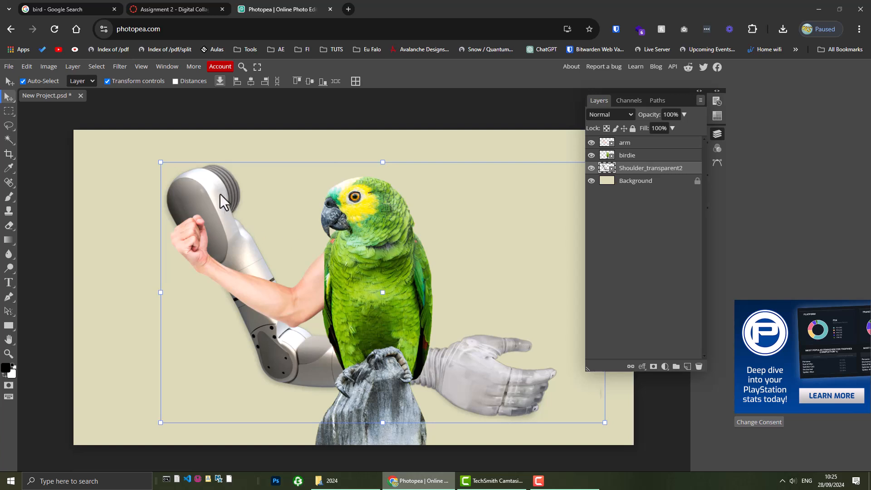
Scale the robotic arm to about 28%, fit its shoulder behind the parrot's back opposite the human arm, and hide the layer list
left_click_drag(214, 192, 168, 174)
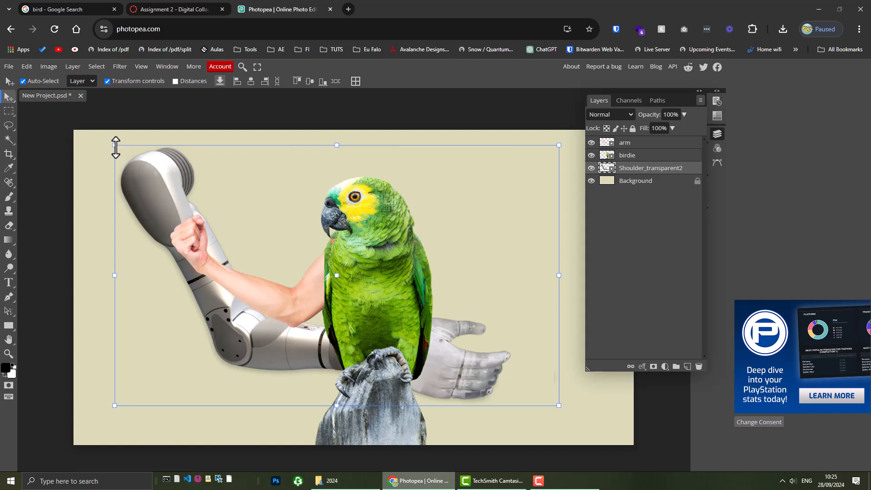
key("ctrl+t")
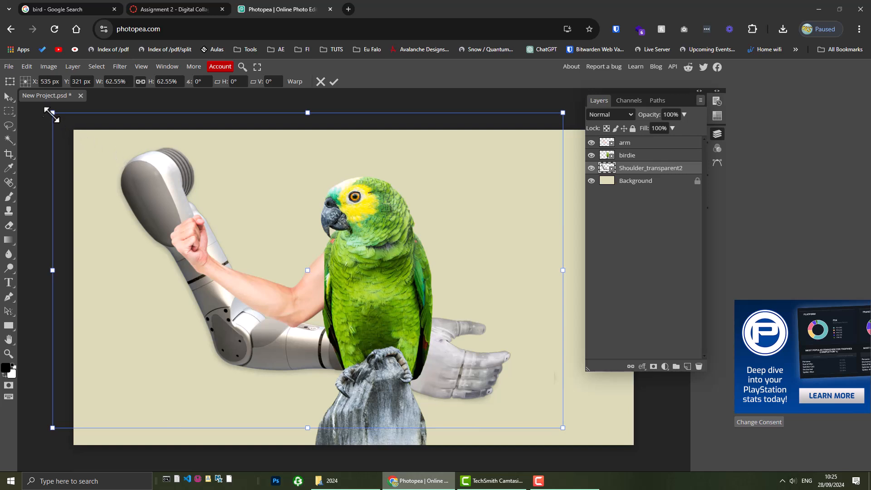
left_click_drag(53, 115, 339, 281)
left_click_drag(475, 391, 513, 321)
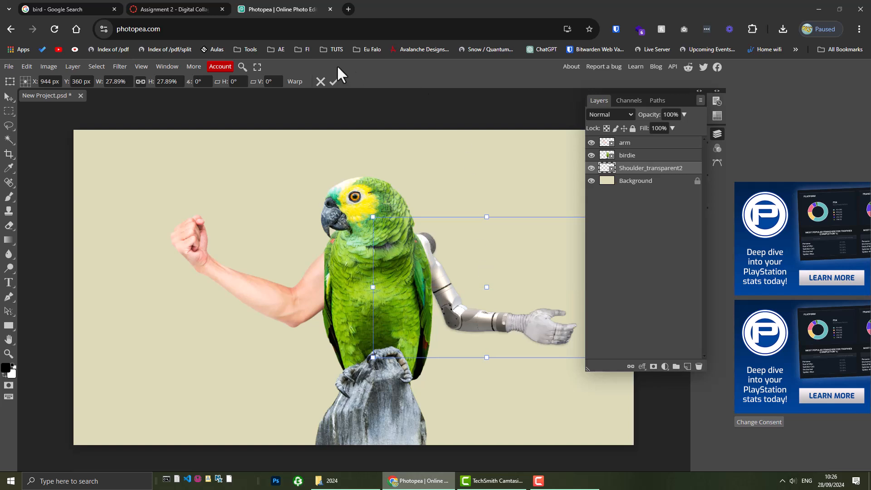
left_click(334, 83)
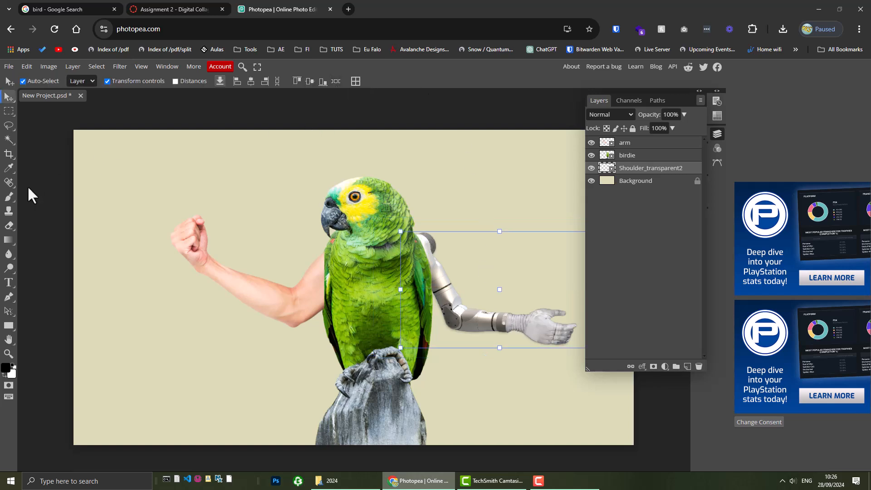
left_click(449, 221)
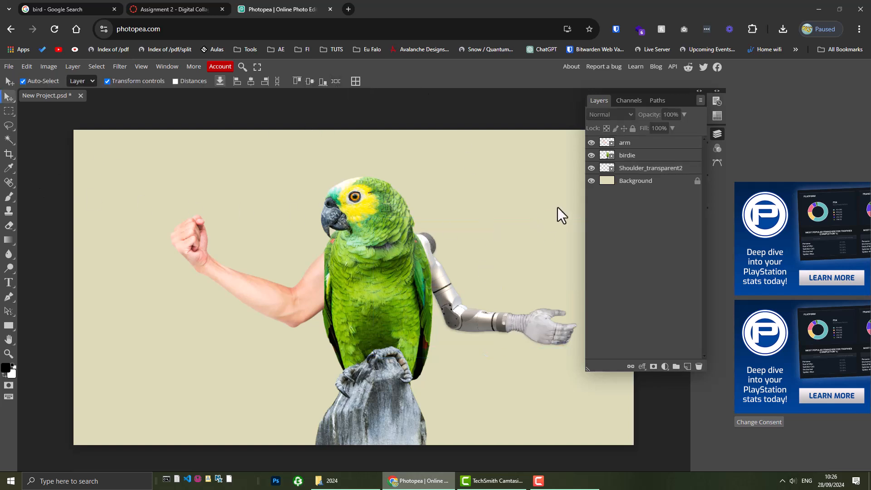
left_click(715, 135)
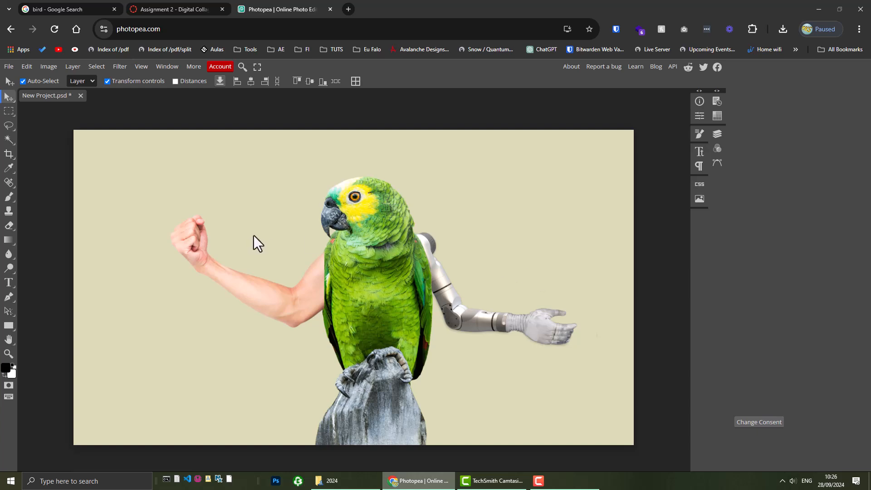
Save the collage to the Desktop as a PSD file named bird-1
left_click(9, 68)
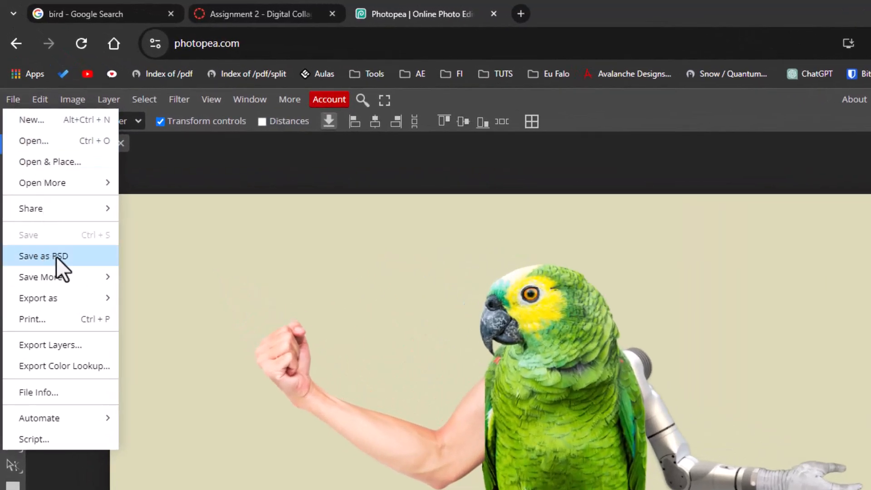
left_click(40, 260)
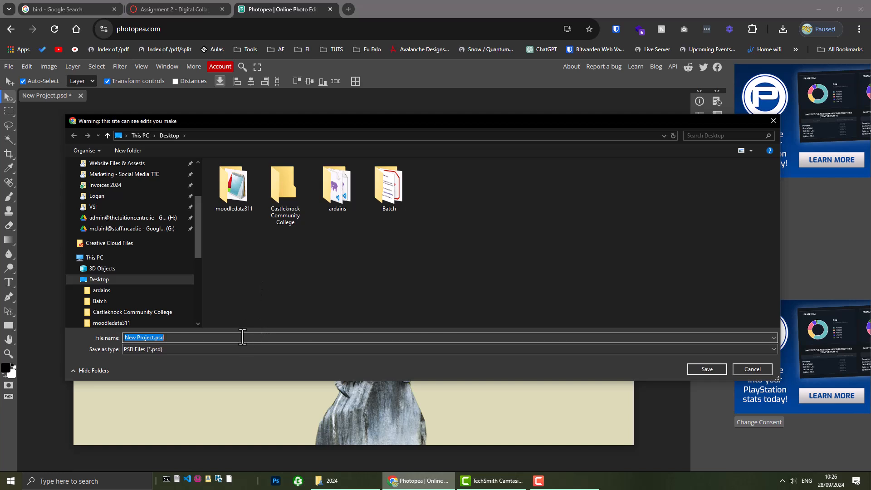
left_click(242, 337)
key("ctrl+a")
type("bird-1")
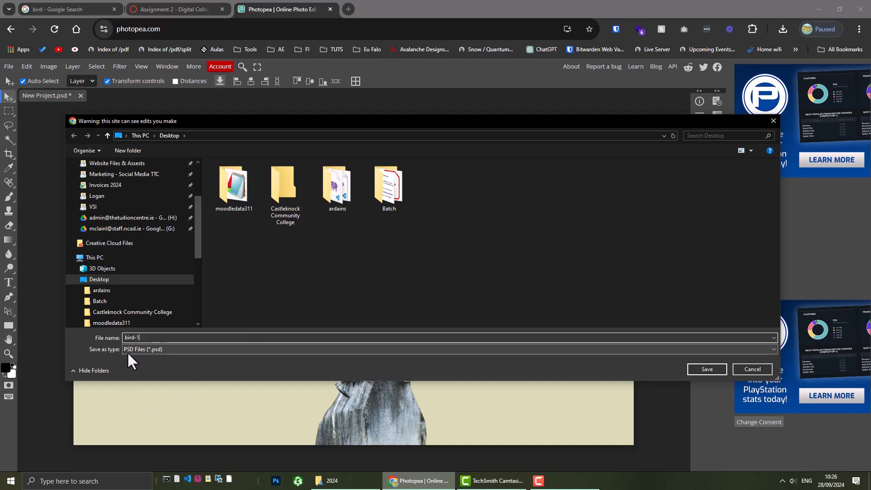
left_click(706, 369)
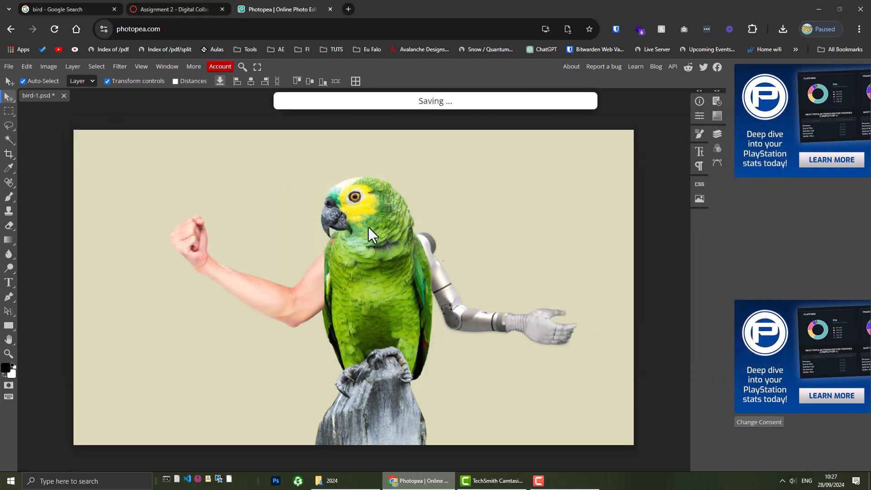
Export the collage to the Desktop as a 1280 x 720 px JPG named bird-1 at 70% quality
left_click(9, 68)
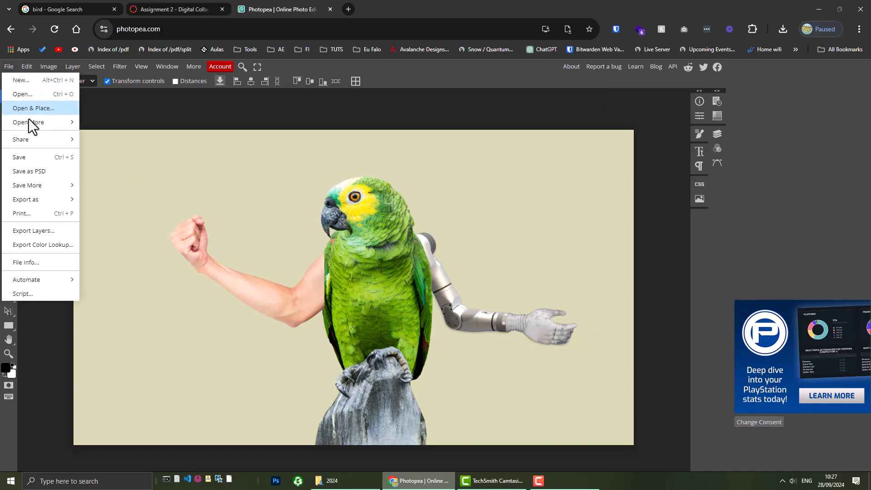
mouse_move(29, 203)
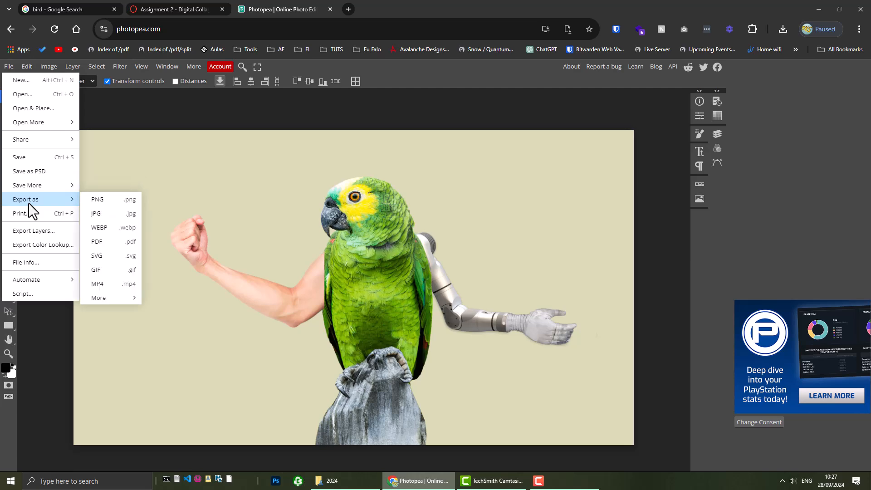
left_click(104, 214)
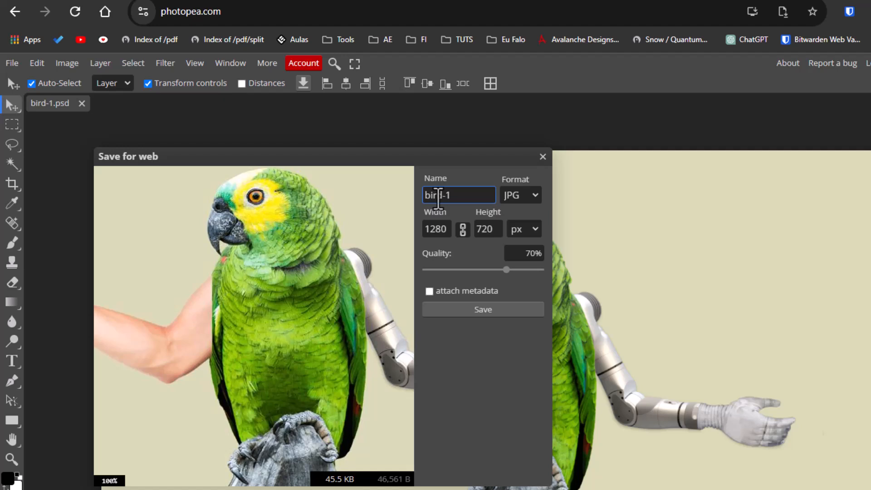
left_click_drag(457, 197, 423, 199)
left_click(451, 199)
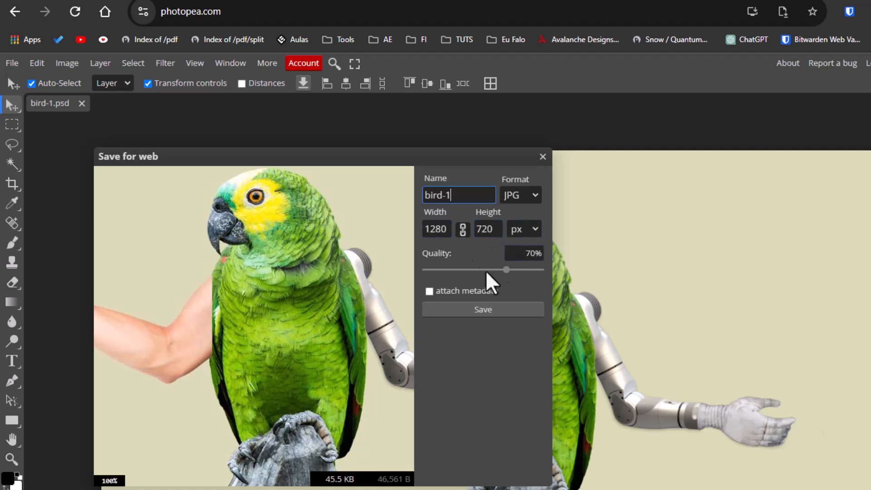
left_click(436, 229)
left_click(487, 229)
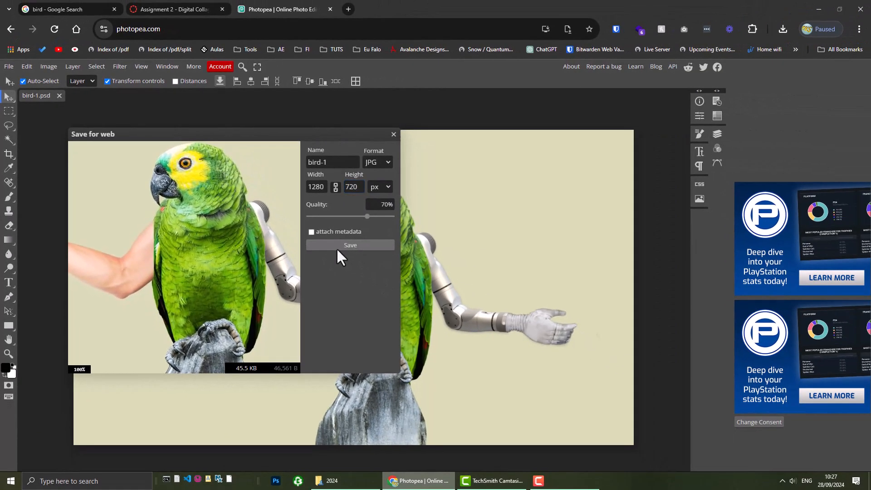
left_click(465, 309)
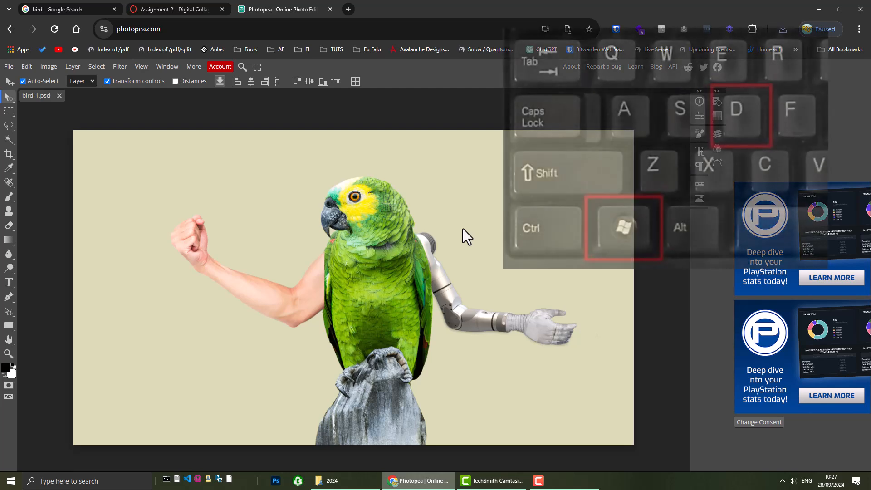
Switch to the desktop and place bird-1.jpg and bird-1.psd side by side, above the source image files
key("super+d")
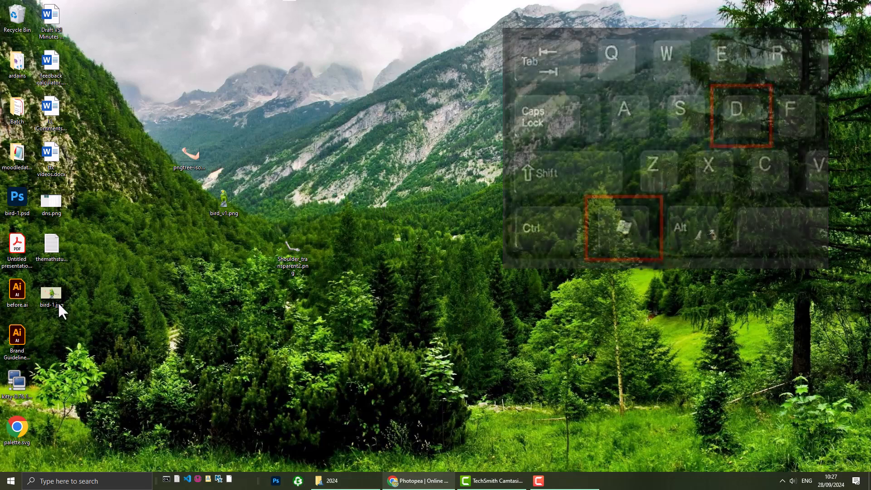
left_click(48, 298)
left_click_drag(48, 295, 262, 123)
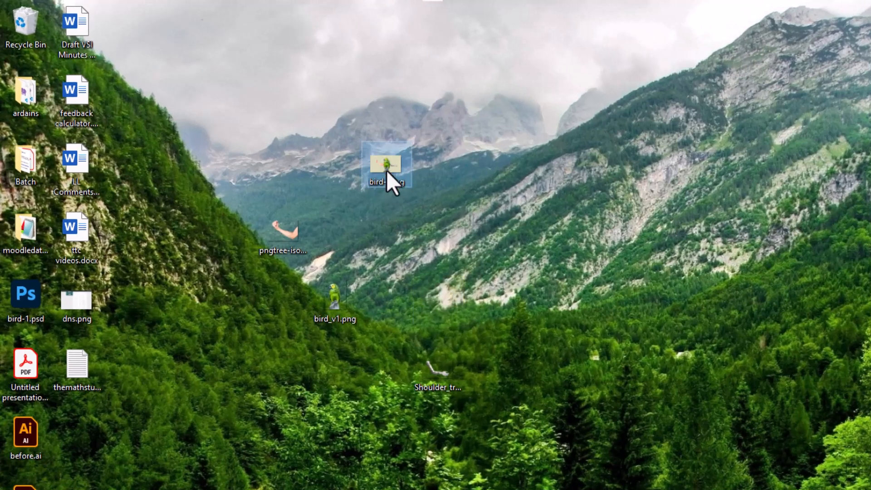
left_click_drag(28, 306, 439, 179)
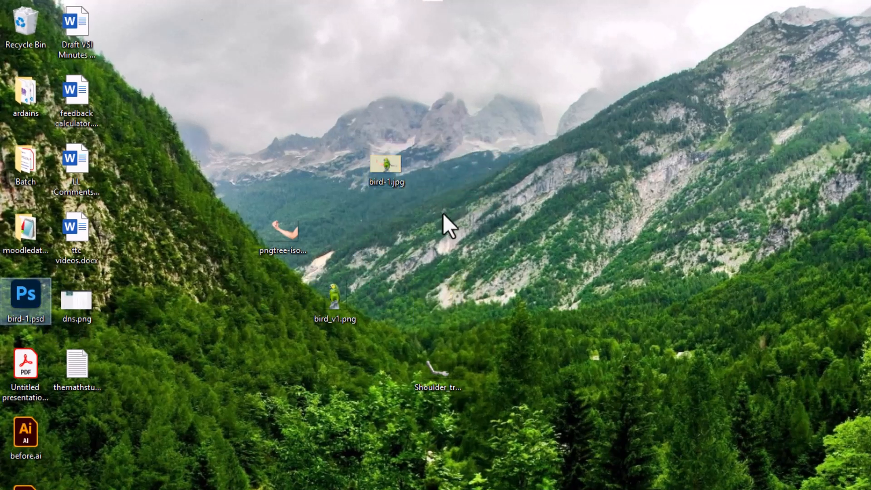
left_click(445, 227)
Open bird-1.jpg from the desktop to check the exported collage, and close the image viewer
mouse_move(387, 170)
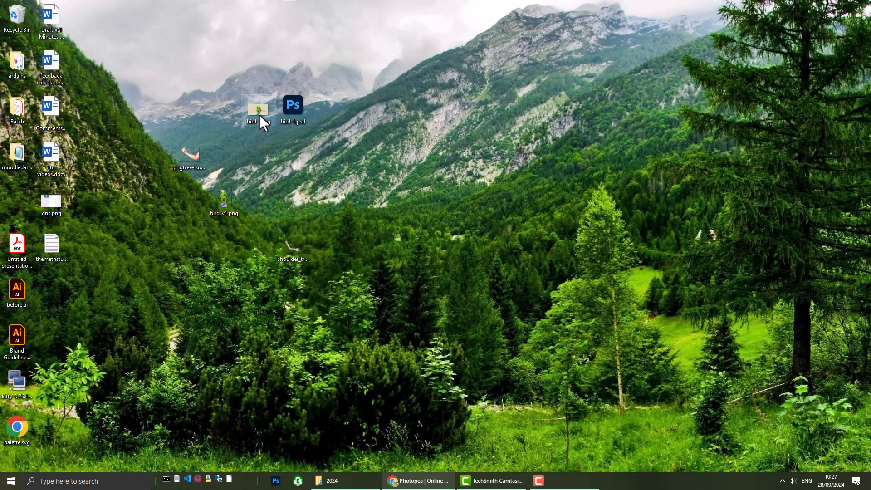
left_click(260, 117)
double_click(255, 113)
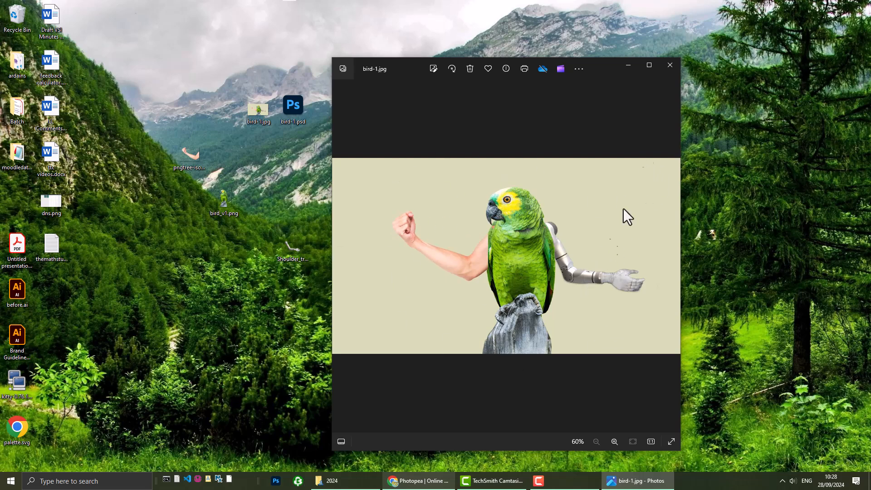
left_click(669, 66)
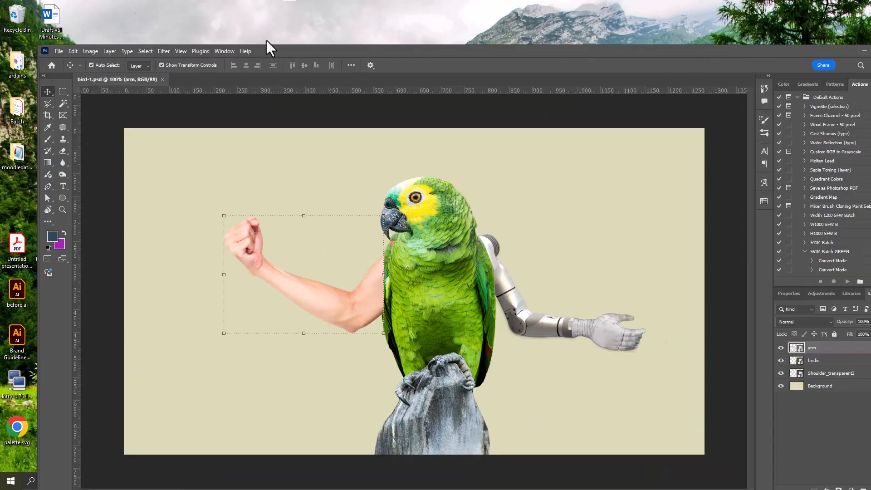
Reposition the Photoshop window showing bird-1.psd, examine its layers with birdie selected, and minimize the window
left_click_drag(268, 50, 244, 13)
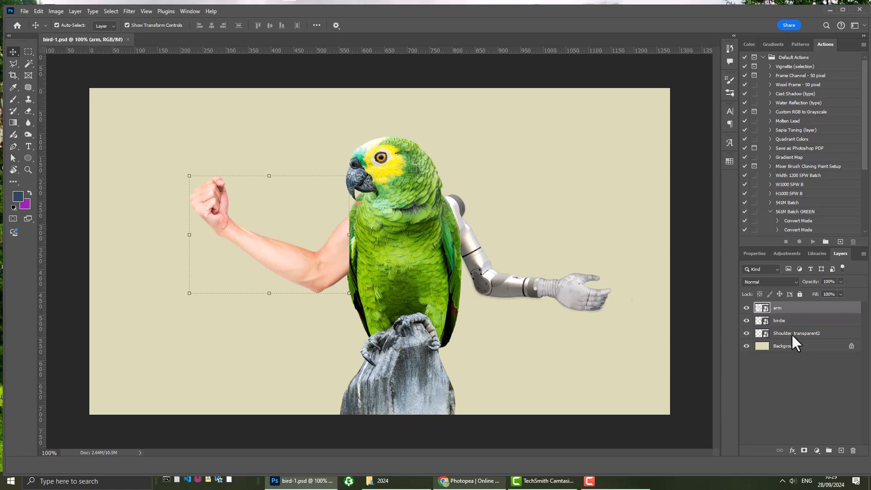
key("alt+bracketleft")
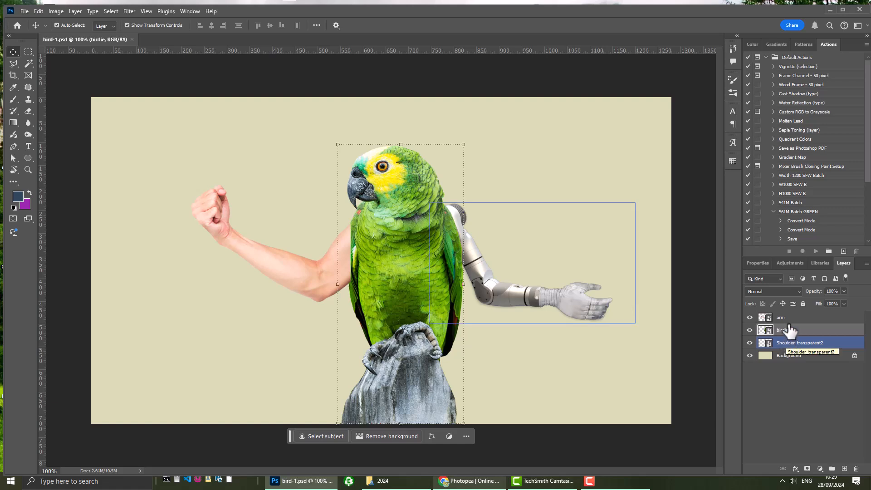
left_click(829, 8)
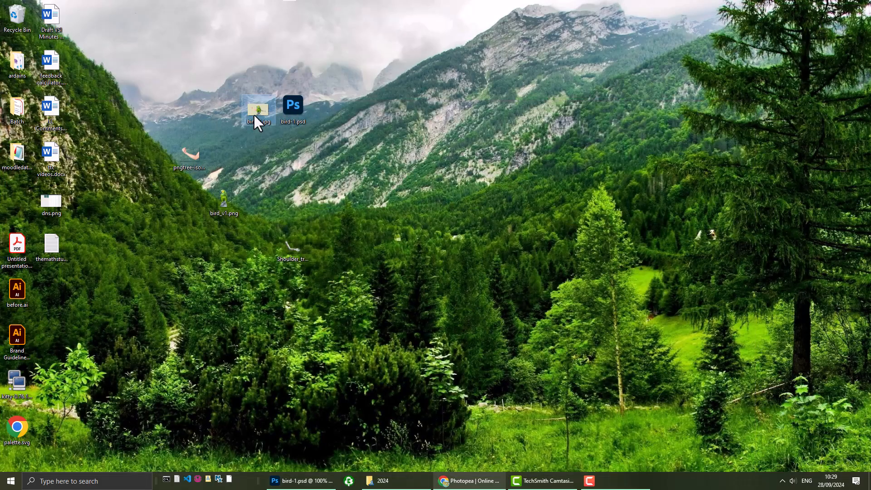
View bird-1.jpg again alongside bird-1.psd in Photoshop, and close both Photoshop and the image viewer
double_click(254, 116)
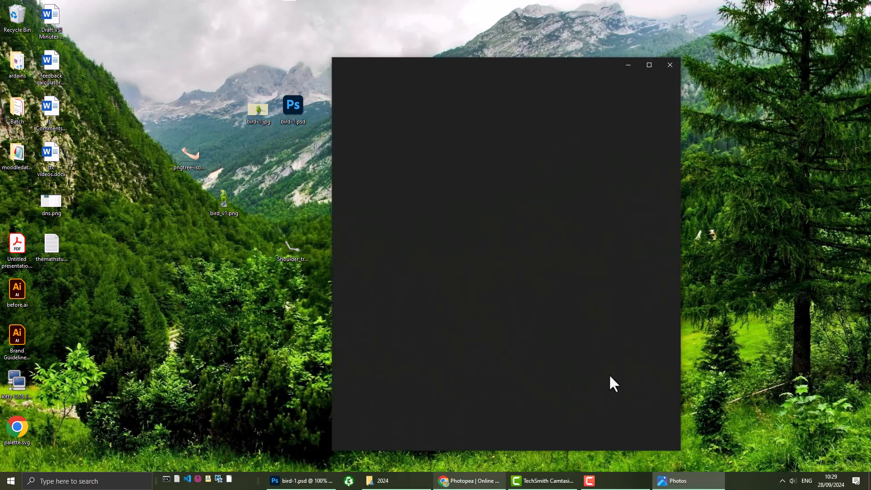
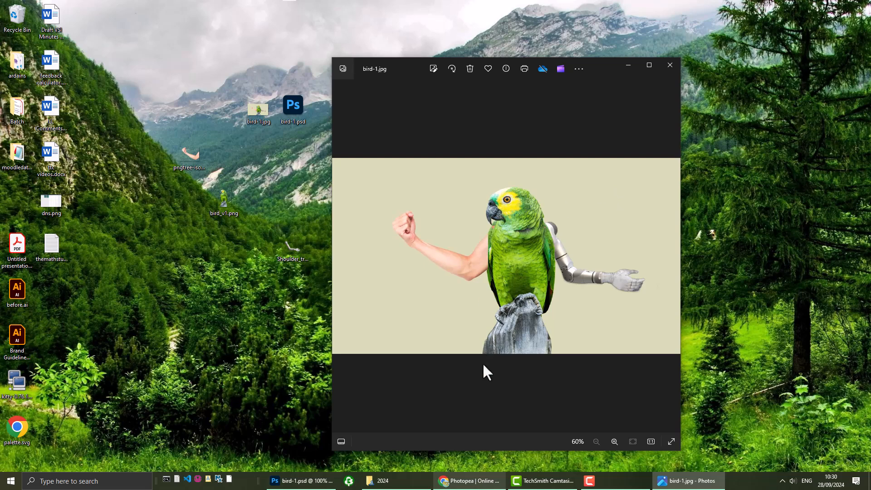
left_click(301, 481)
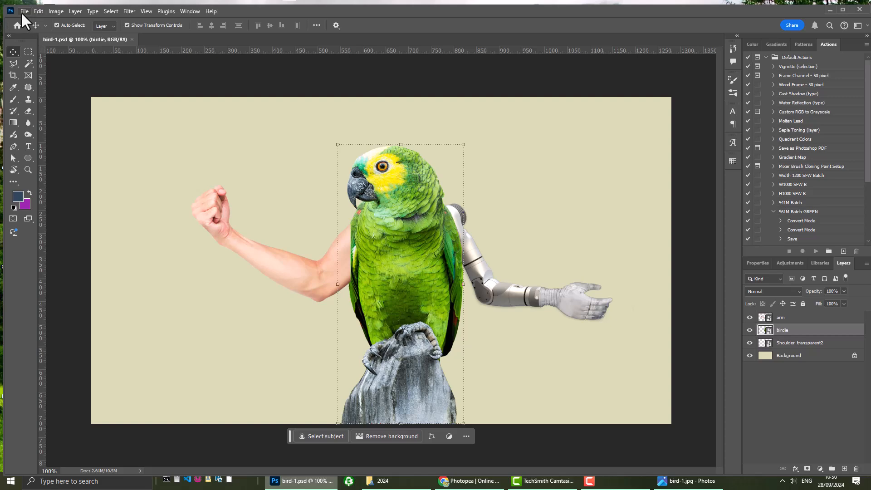
left_click(859, 9)
left_click(859, 9)
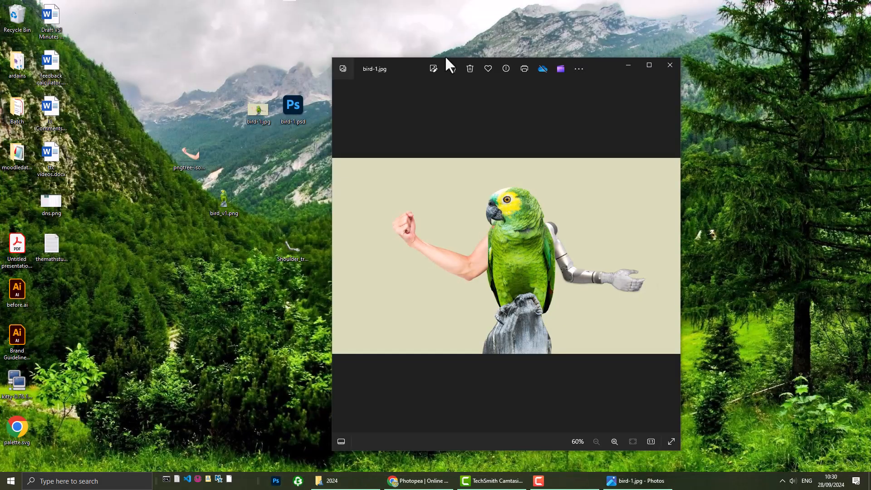
left_click(671, 67)
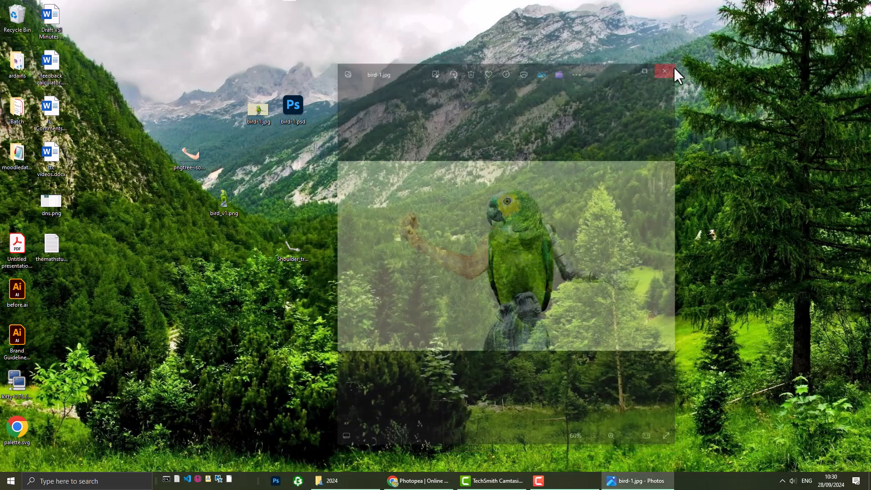
Switch to Photopea, select the robotic arm in the collage, and show the layer list
left_click(418, 481)
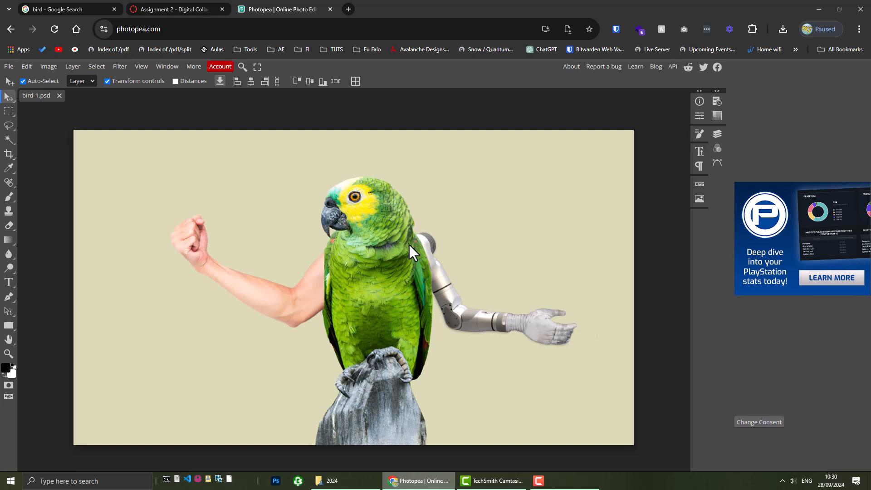
left_click(456, 308)
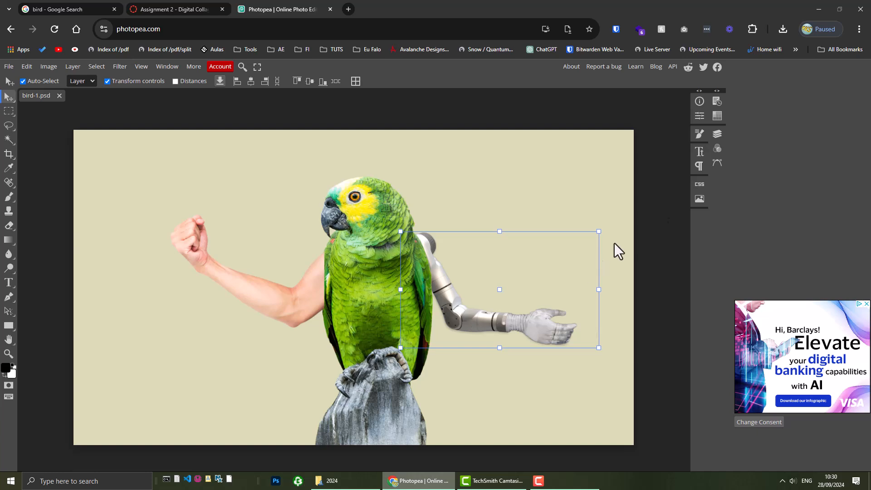
left_click(716, 135)
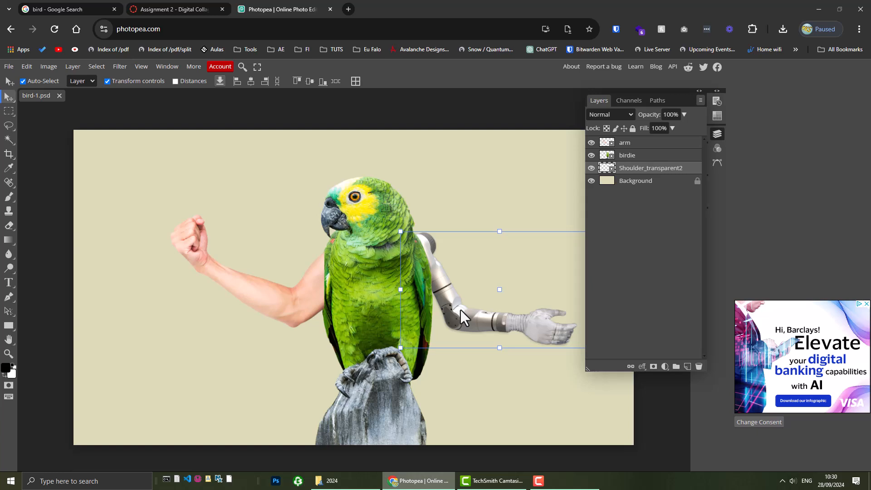
Delete the selected Shoulder_transparent2 layer and undo the deletion
key("Delete")
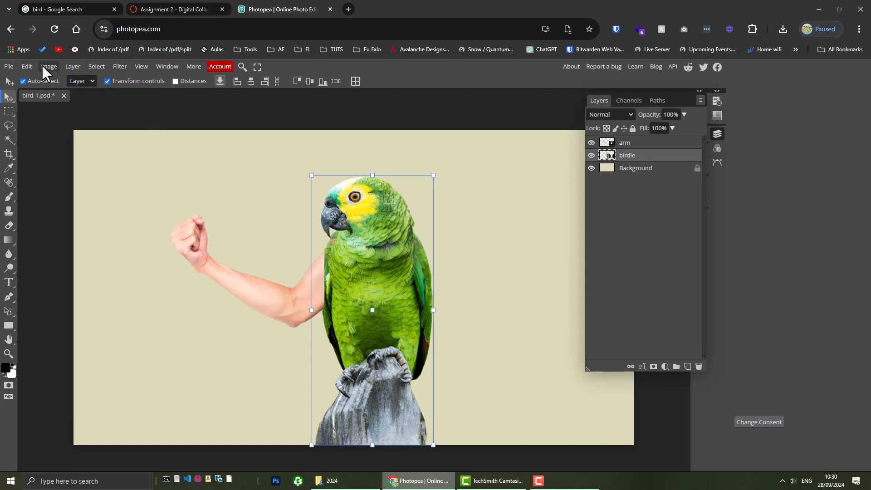
left_click(27, 65)
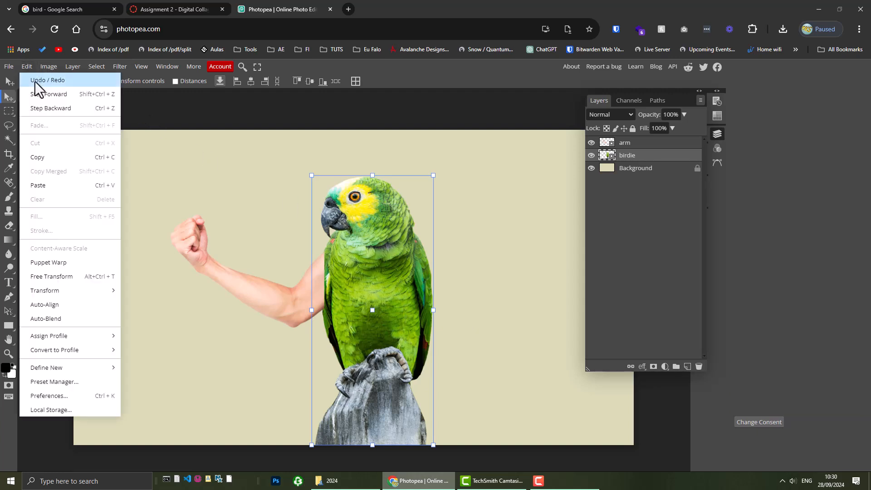
left_click(34, 81)
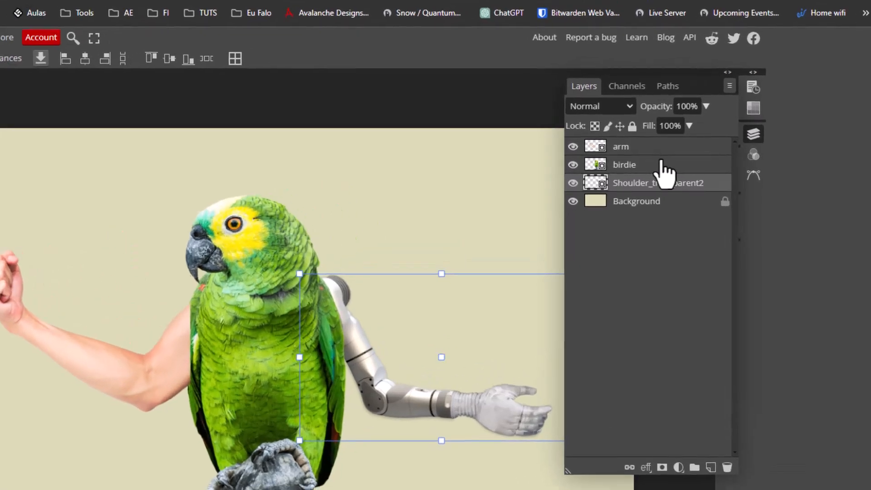
Reselect the Shoulder_transparent2 layer in the layer list, delete it once more, and undo that deletion
left_click(655, 159)
left_click(668, 184)
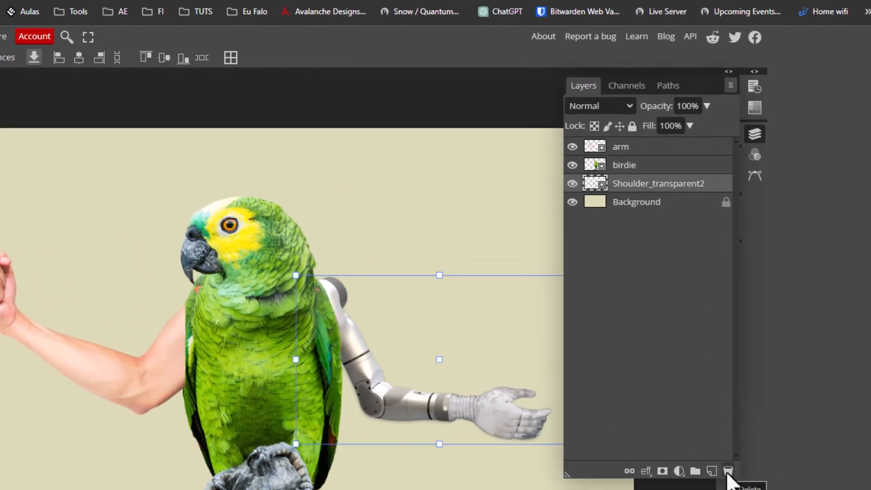
left_click(728, 472)
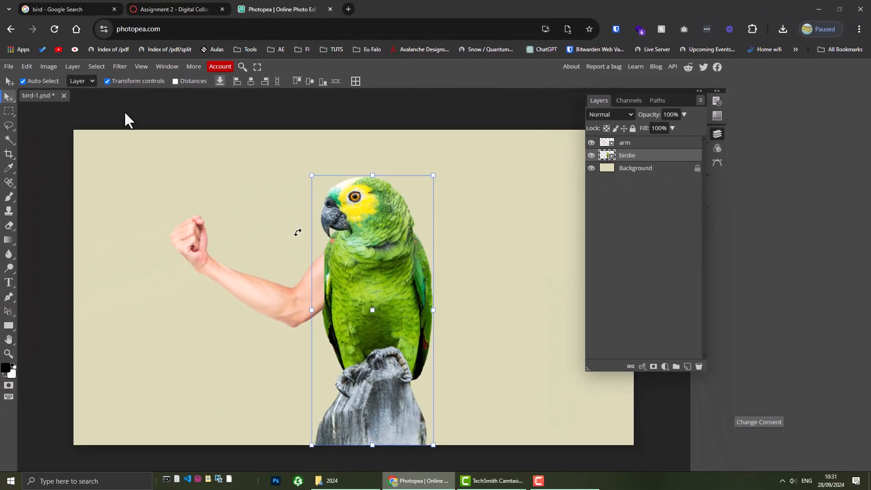
left_click(31, 66)
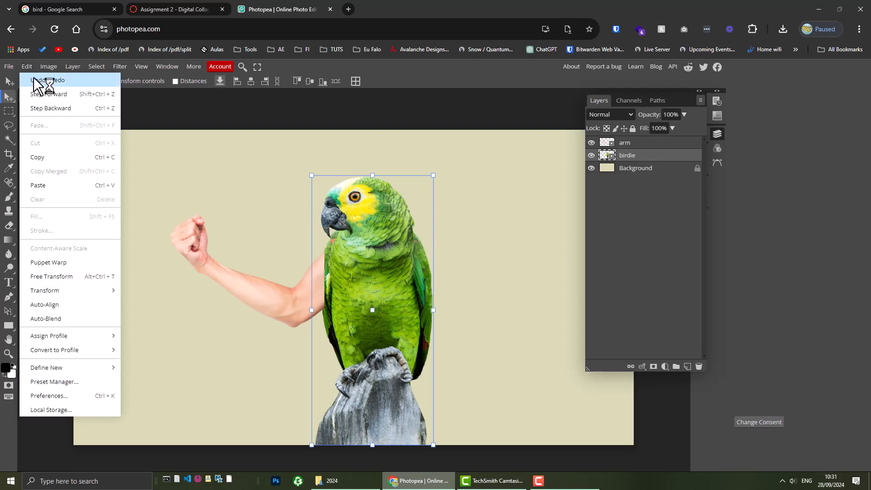
left_click(39, 82)
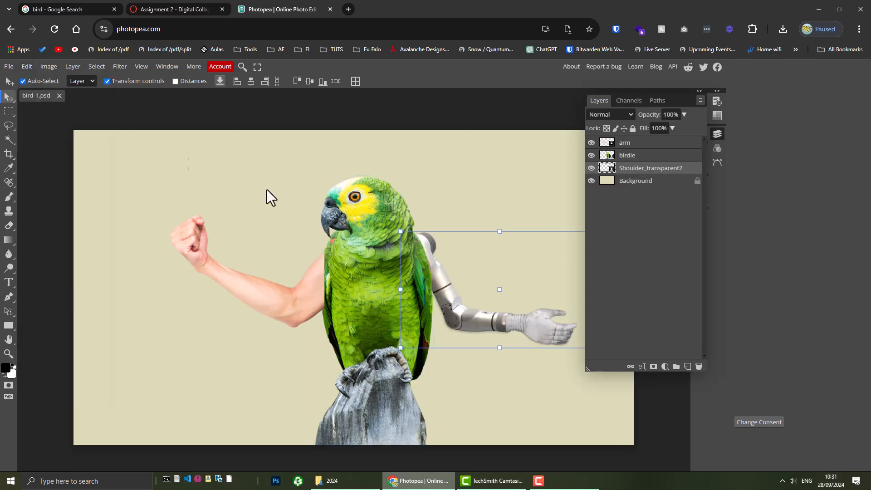
Discard the robotic arm's Shoulder_transparent2 layer from the collage
left_click(647, 143)
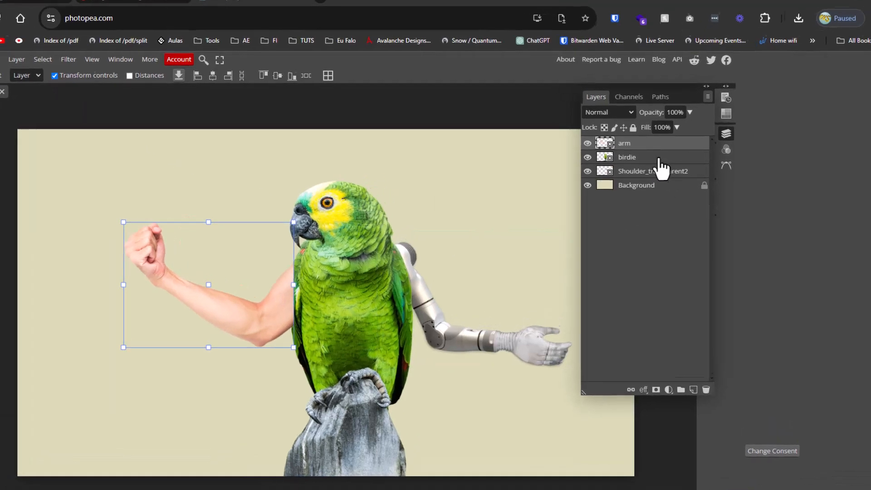
left_click(645, 167)
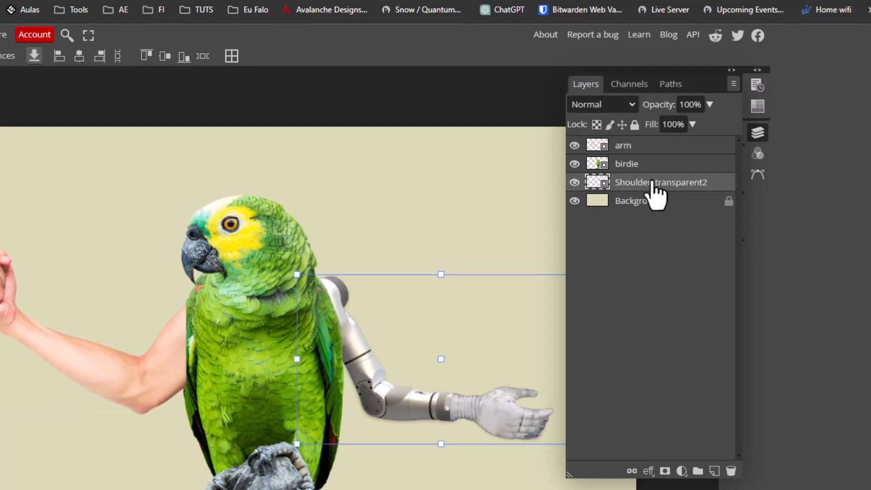
left_click_drag(652, 183, 733, 472)
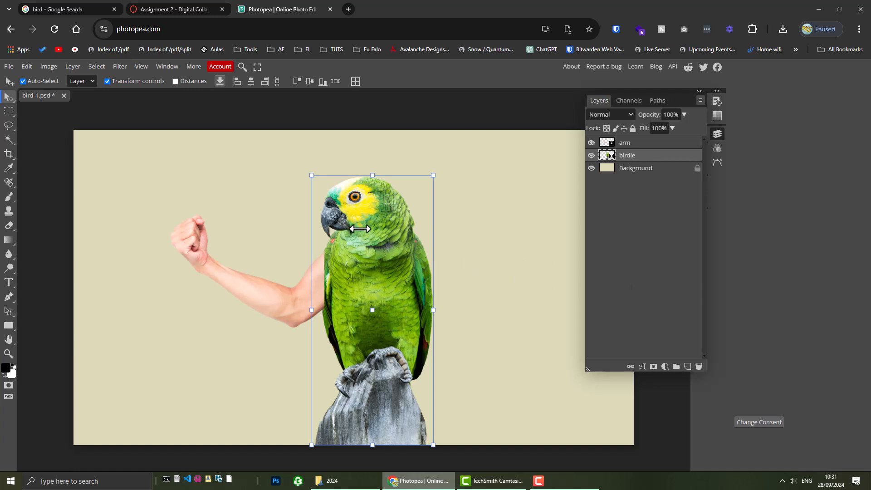
left_click(26, 66)
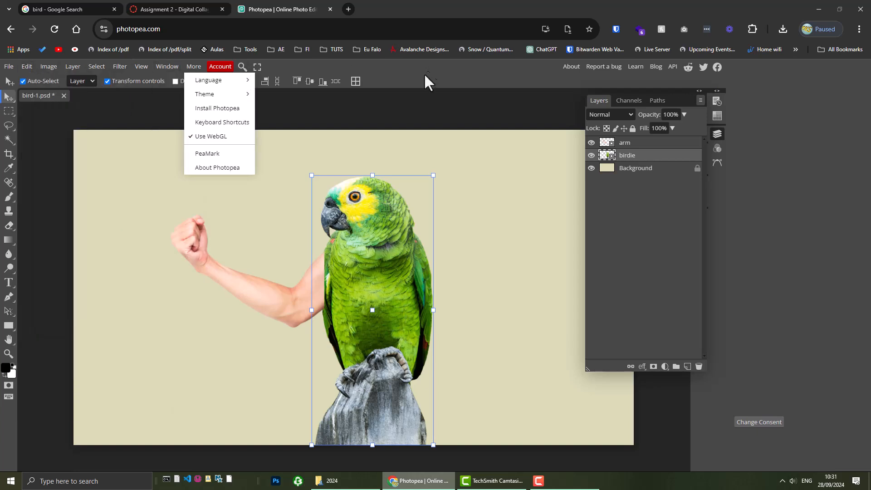
left_click(418, 98)
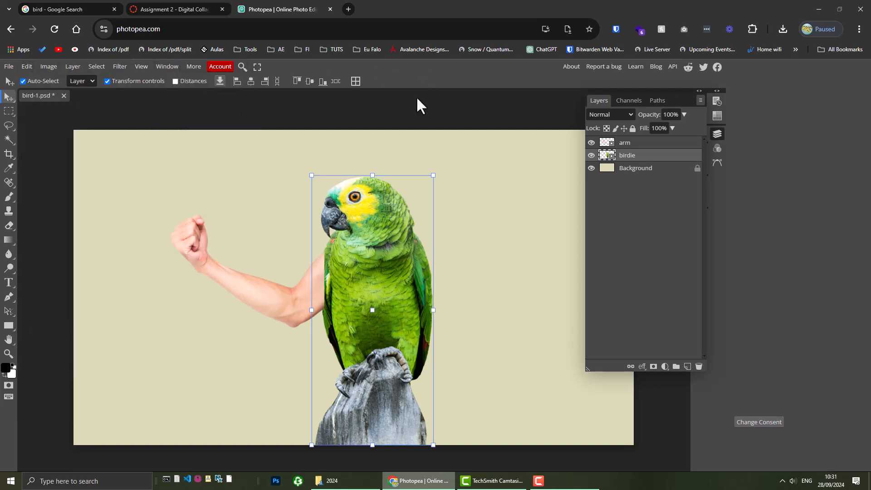
Undo the robotic arm layer's deletion, and delete the arm again by selecting it directly on the canvas
key("ctrl+z")
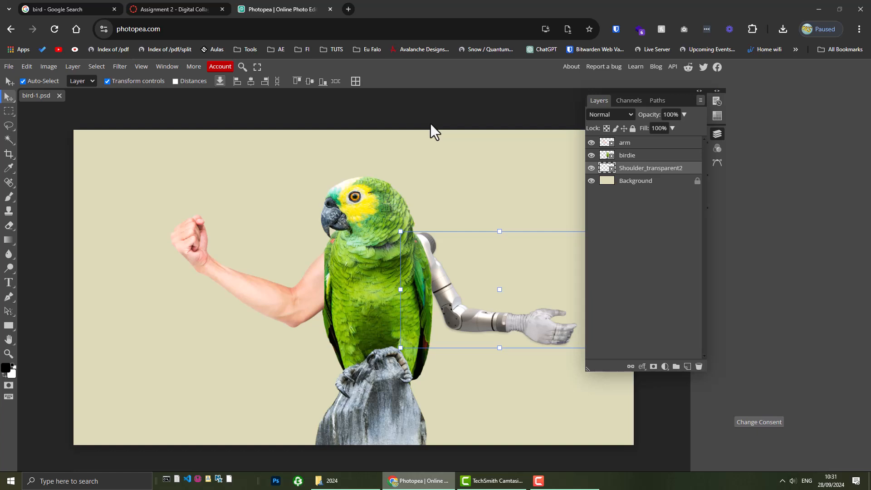
left_click(415, 109)
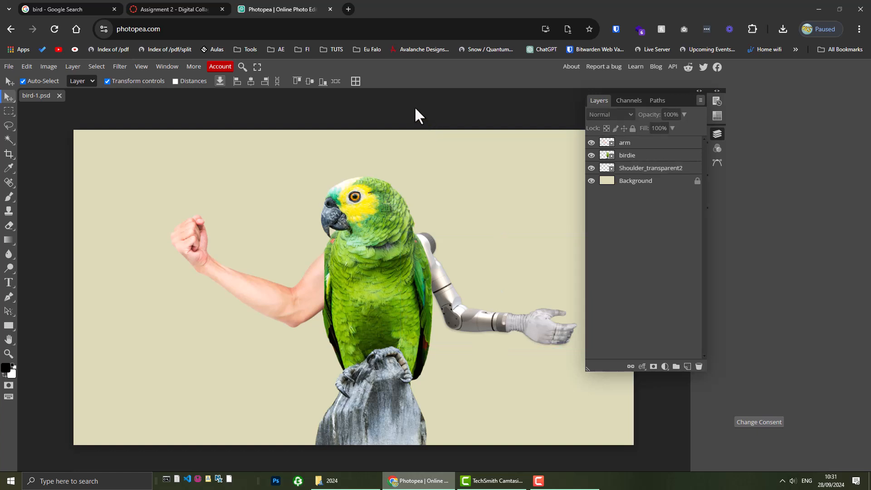
left_click(469, 318)
key("Delete")
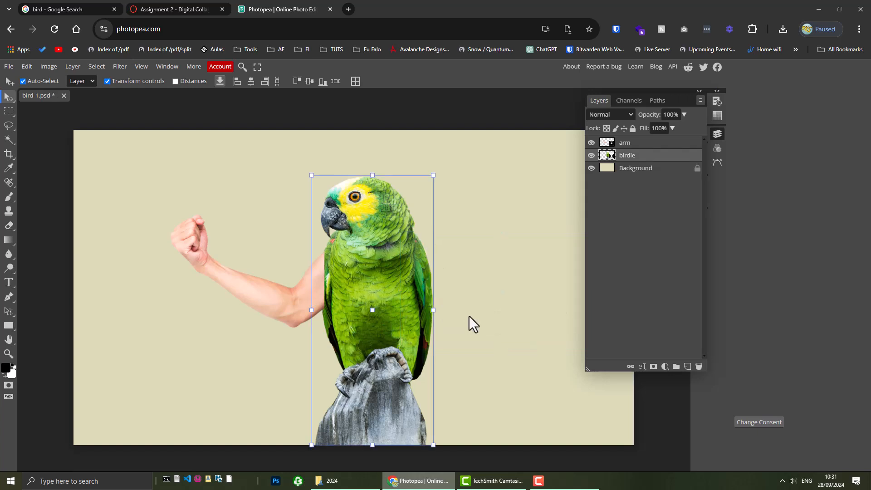
left_click(420, 120)
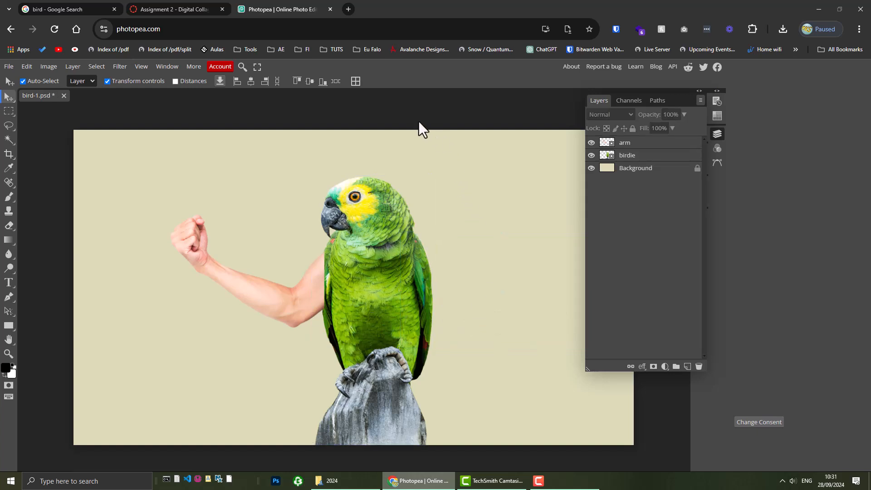
Place the pngtree-isolated-strong-arm-muscle PNG from the Desktop into the collage and accept it at 100% scale
left_click(252, 297)
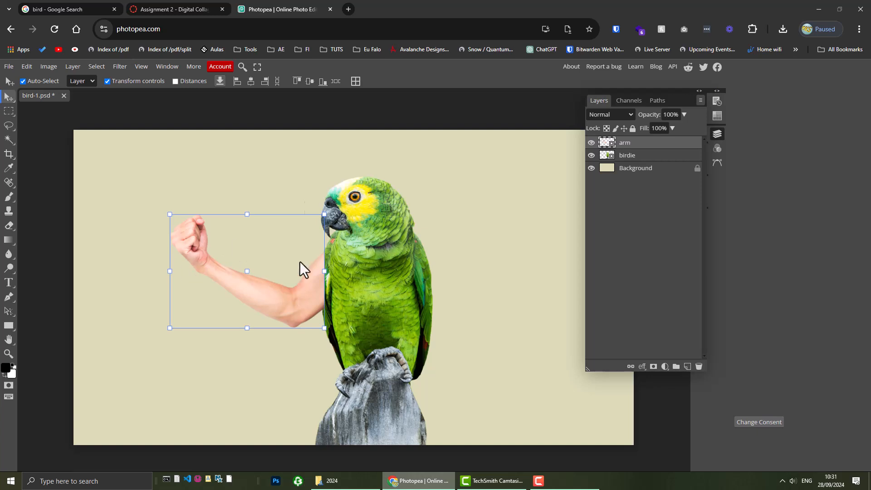
left_click(281, 117)
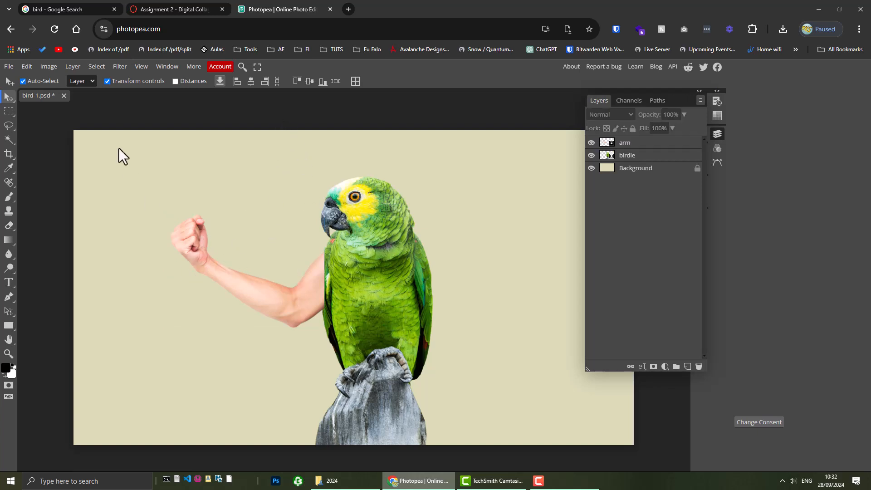
left_click(9, 67)
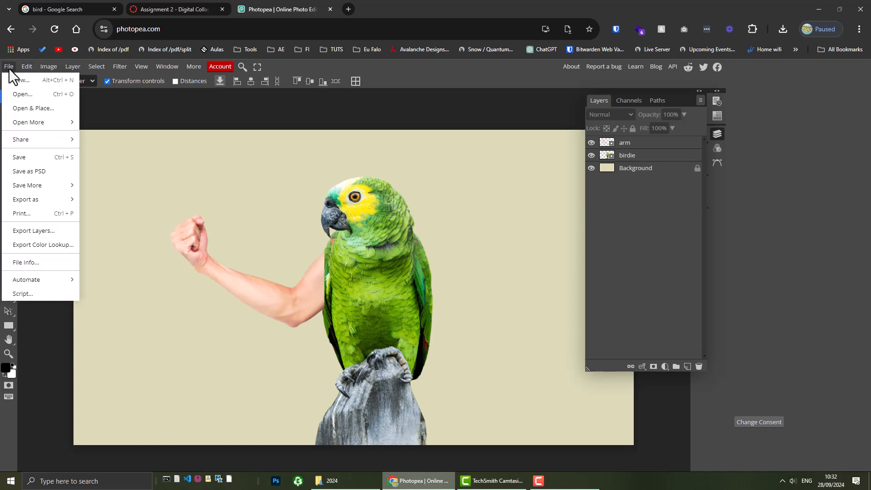
left_click(30, 110)
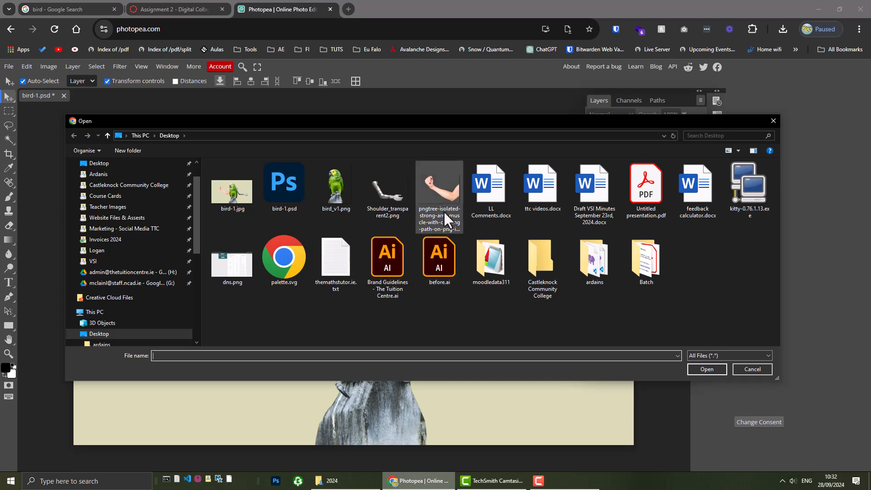
left_click(440, 195)
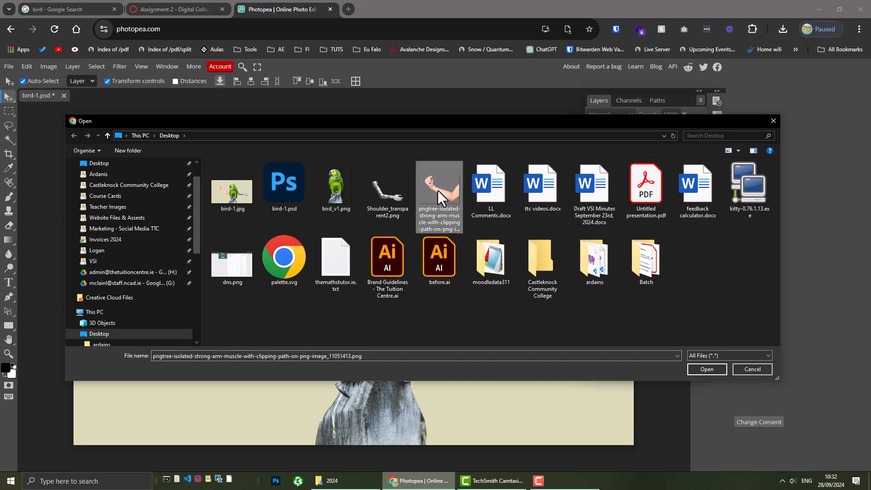
left_click(708, 369)
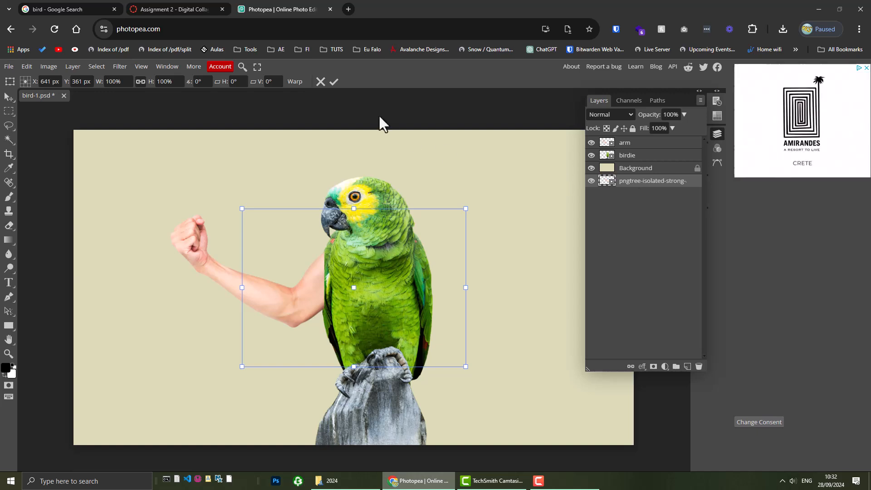
left_click(332, 82)
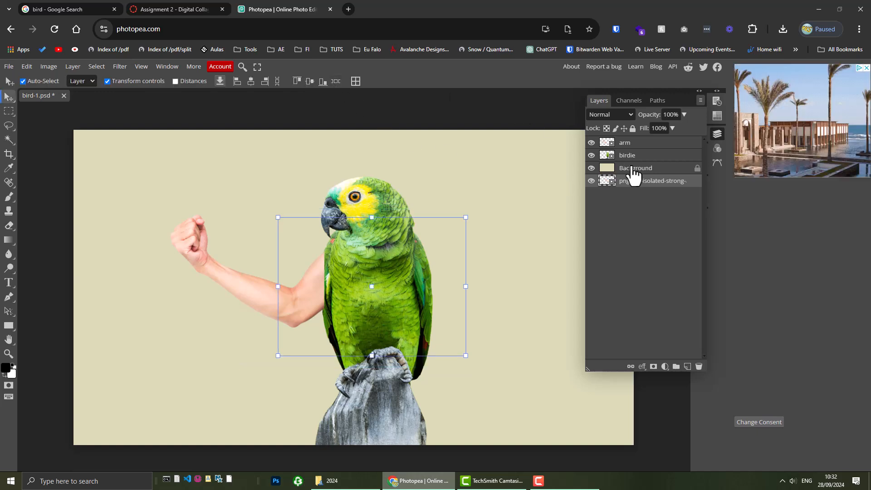
Bring the pngtree arm layer to the top of the layer stack and reposition the arm over the parrot's body
left_click_drag(650, 181, 649, 137)
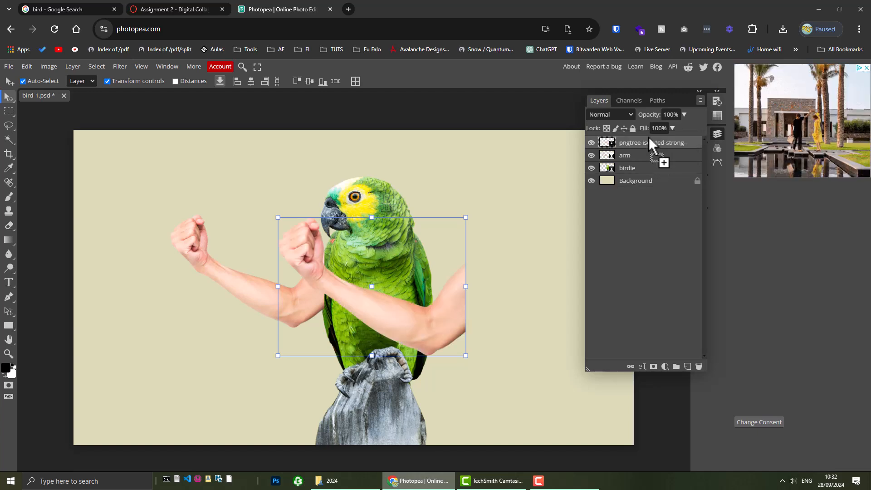
left_click_drag(407, 326, 480, 309)
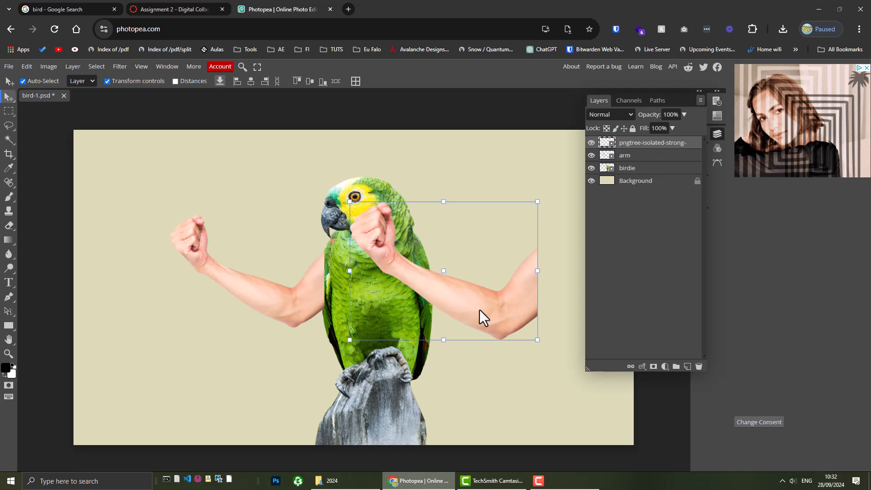
left_click_drag(479, 310, 483, 282)
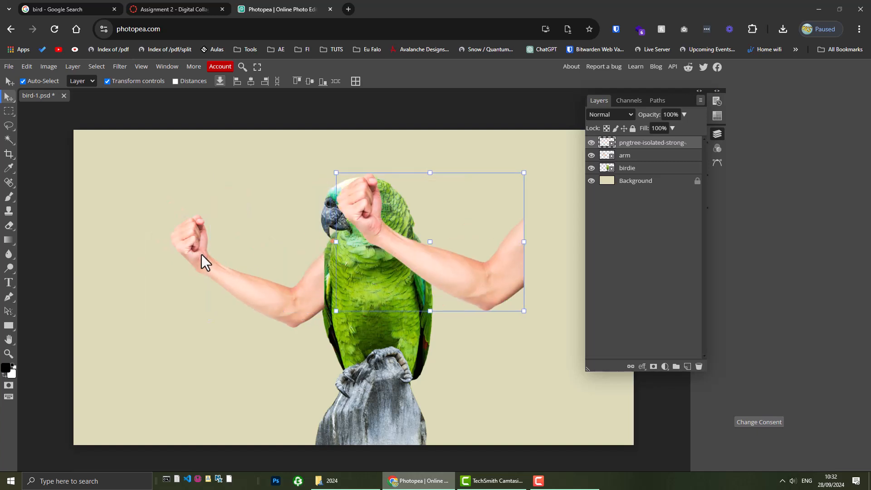
left_click_drag(494, 279, 439, 311)
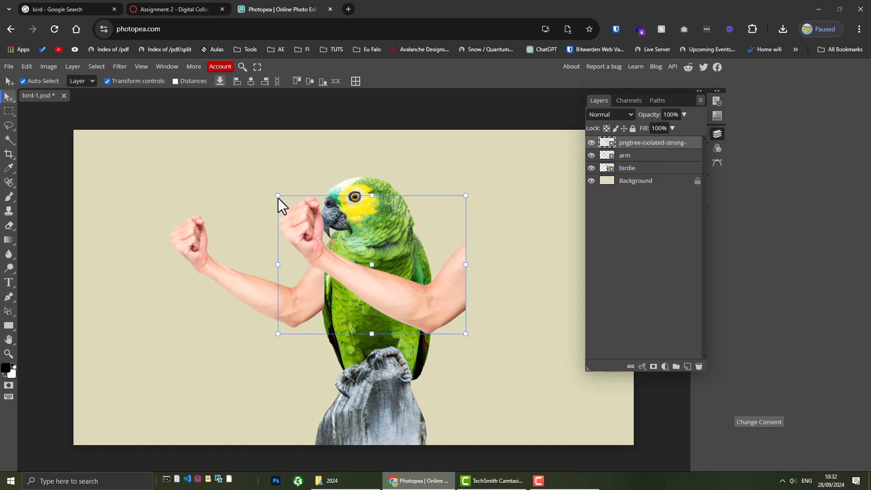
Scale the new arm down proportionally to about 82.59% and position it across the right side of the parrot
key("ctrl+t")
left_click_drag(245, 190, 282, 213)
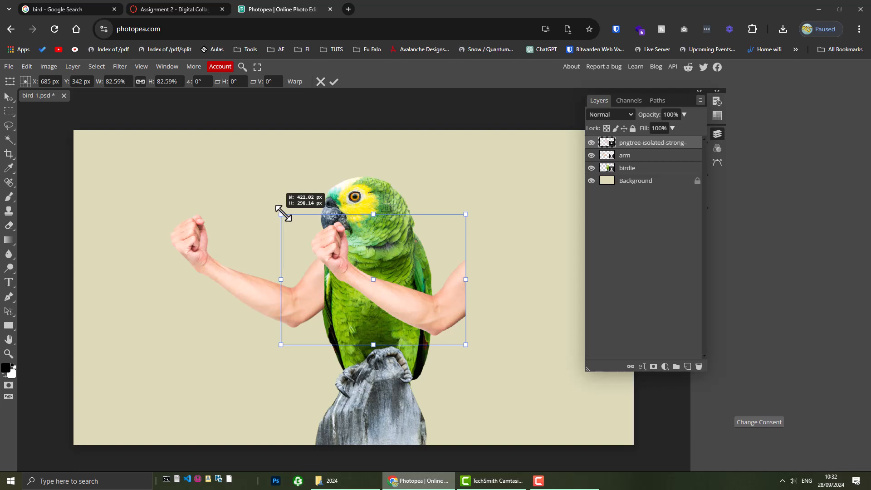
left_click_drag(407, 321, 468, 297)
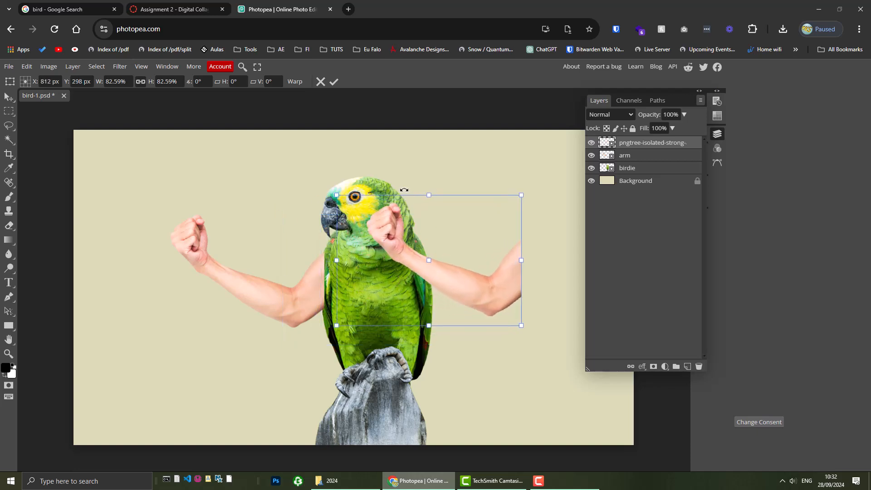
left_click(334, 81)
mouse_move(486, 302)
left_mouse_down()
mouse_move(484, 315)
mouse_move(487, 279)
mouse_move(478, 300)
left_mouse_up()
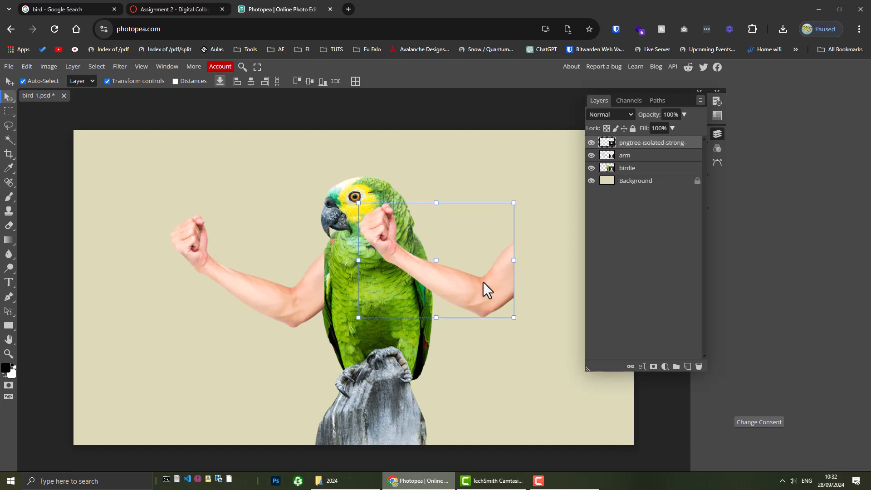
mouse_move(483, 294)
left_mouse_down()
mouse_move(472, 295)
mouse_move(480, 296)
left_mouse_up()
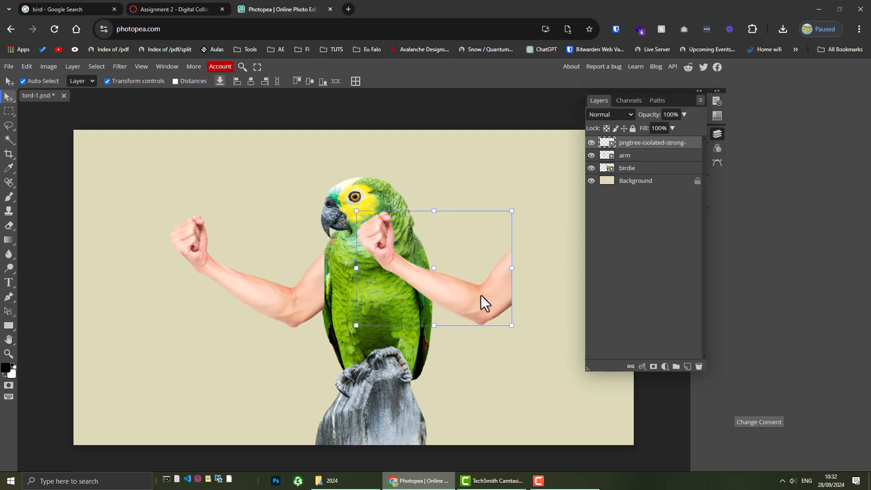
Flip the whole image horizontally and undo that flip
left_click(47, 66)
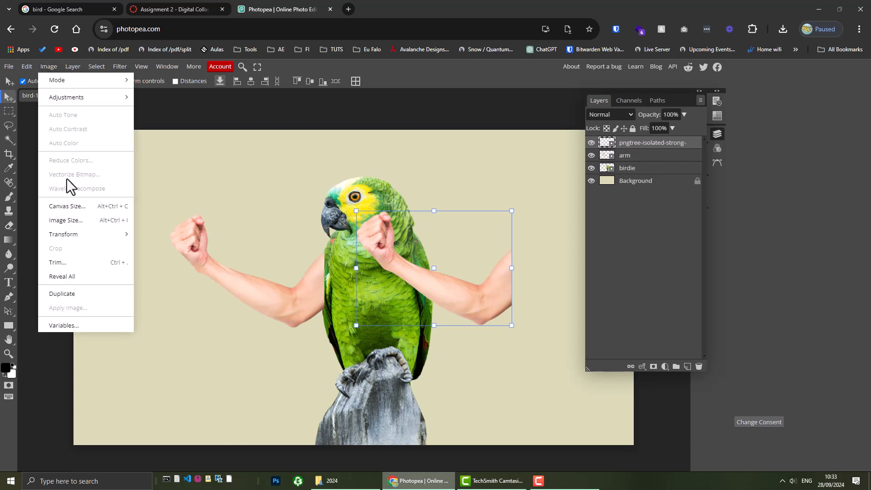
mouse_move(73, 239)
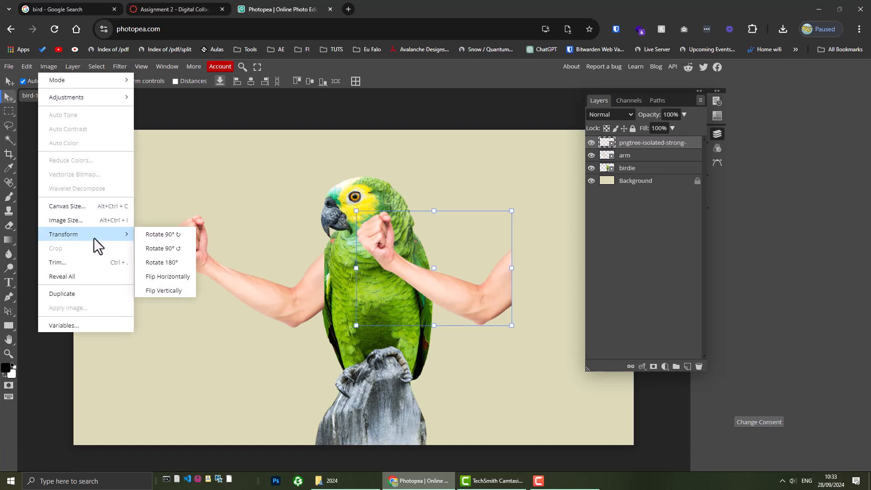
left_click(167, 277)
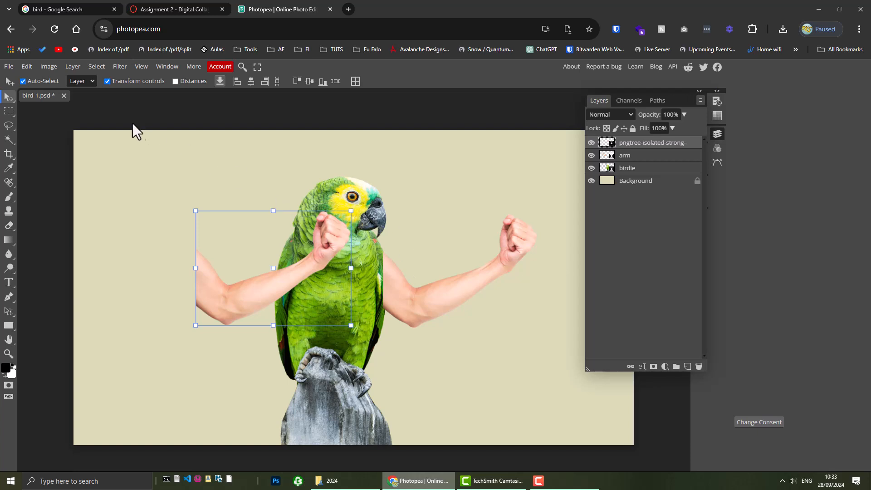
left_click(27, 67)
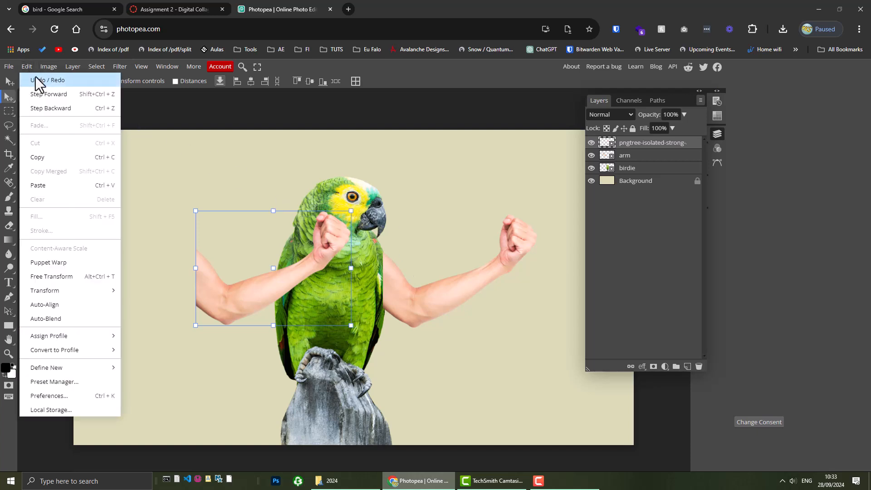
left_click(35, 80)
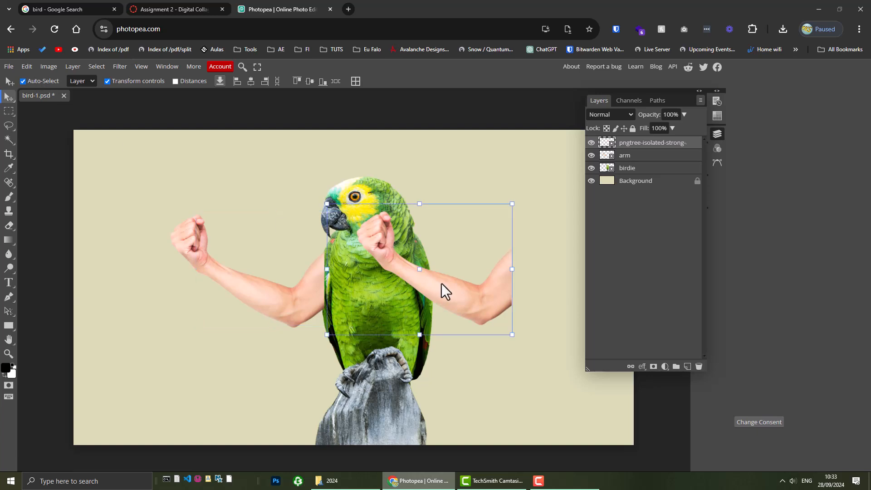
Flip only the pngtree arm layer horizontally and move it to the parrot's right side, opposite the original arm
left_click_drag(475, 290, 486, 290)
left_click(48, 66)
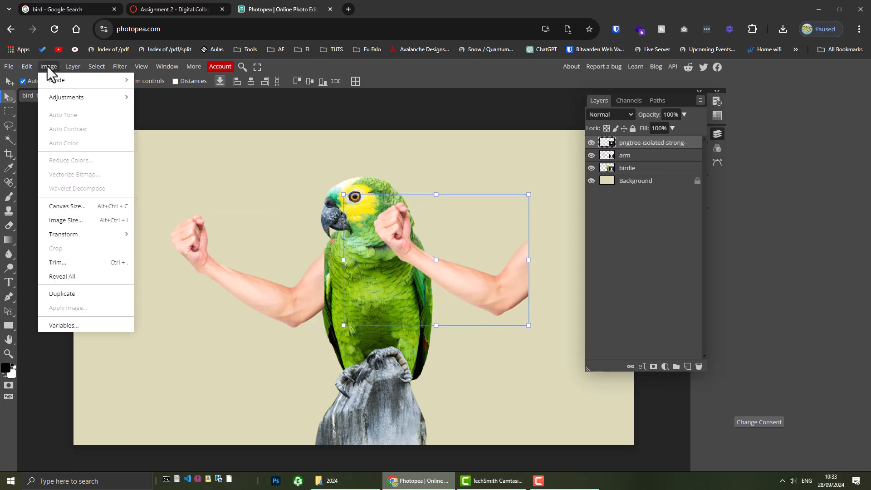
mouse_move(24, 71)
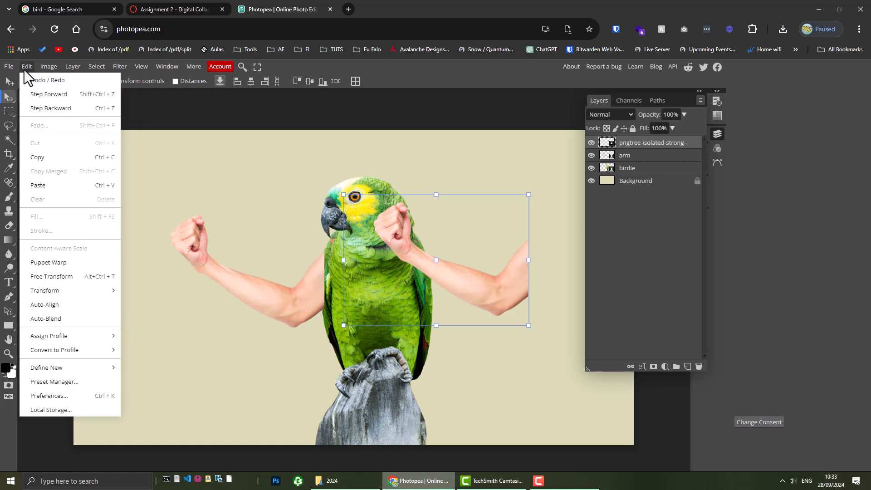
mouse_move(72, 293)
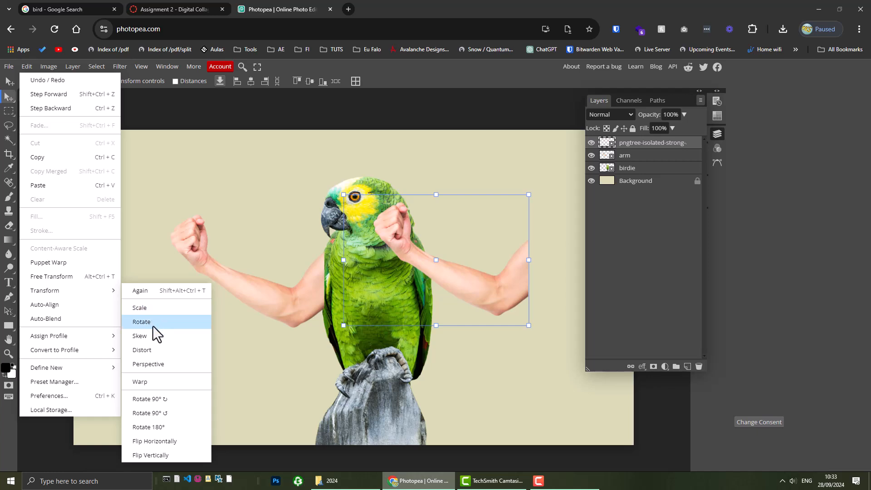
left_click(154, 442)
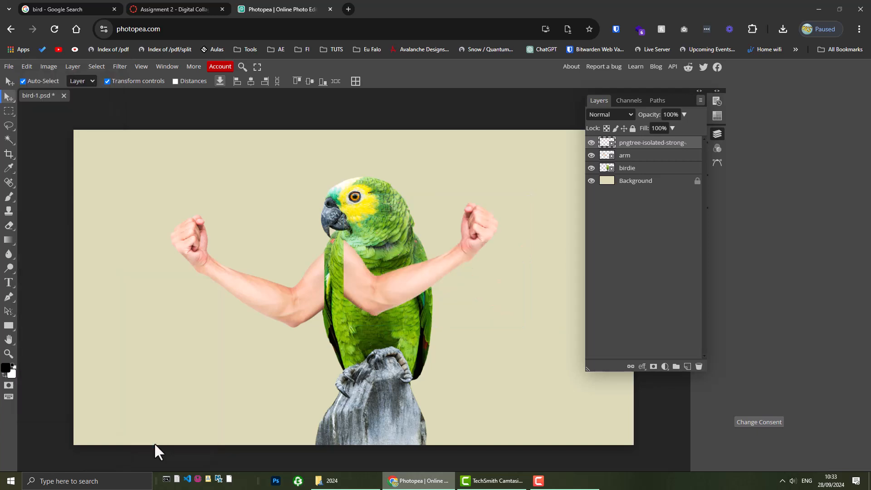
left_click_drag(382, 298, 452, 300)
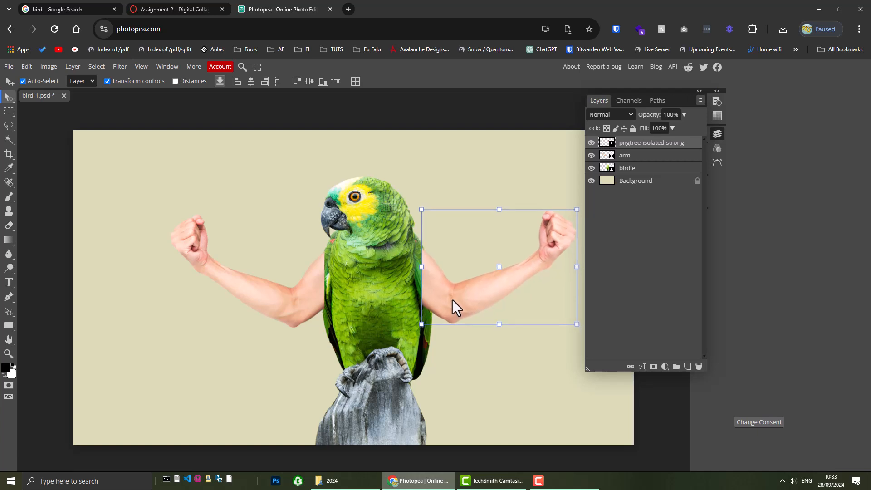
left_click(304, 113)
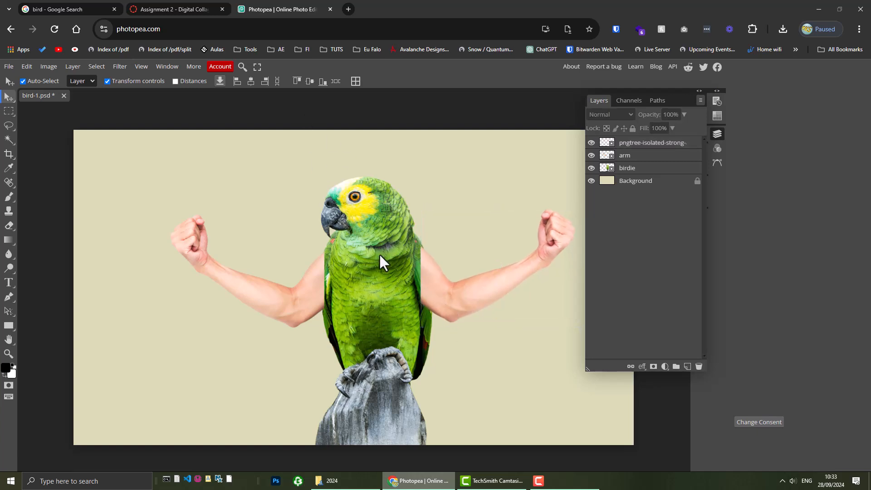
Nudge the flipped arm slightly to the right and the original arm slightly to the left
left_click(442, 287)
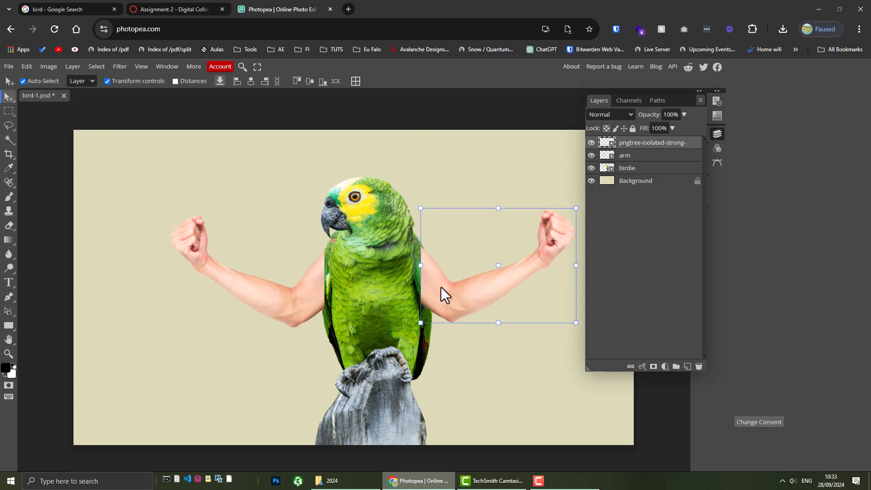
left_click(361, 280)
left_click(474, 287)
key("Right")
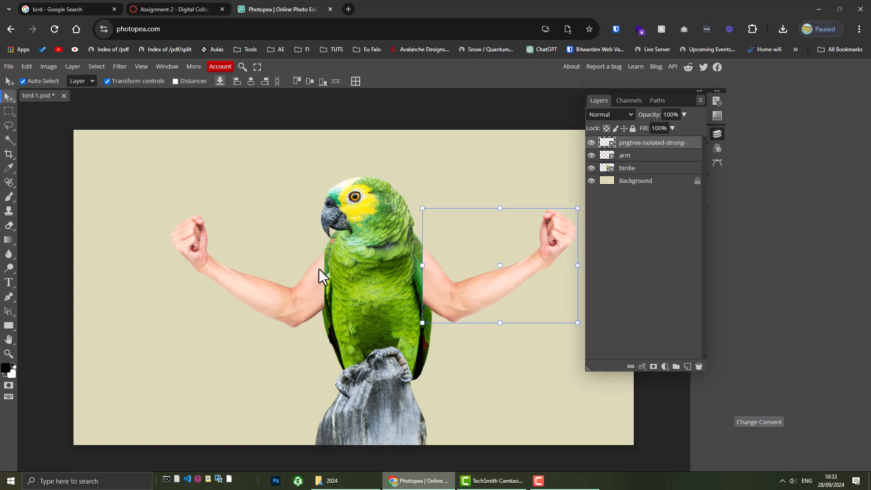
left_click(314, 279)
key("Left")
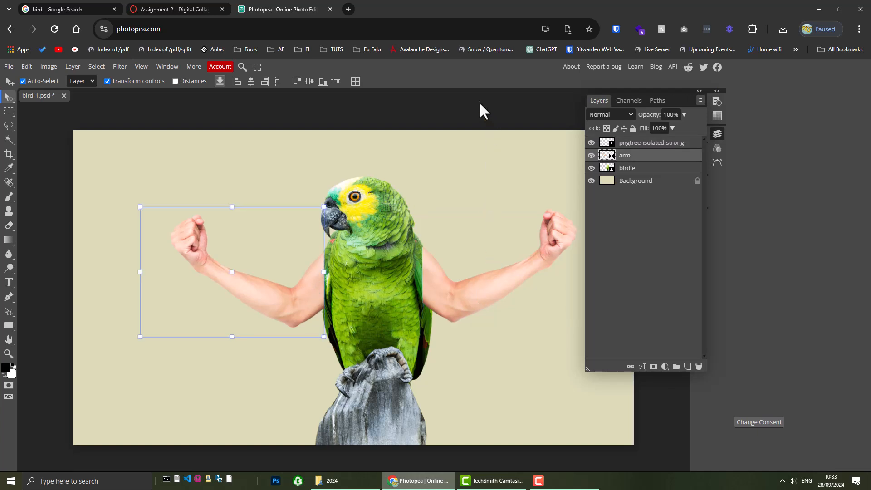
Move the birdie layer above both arm layers, and return it to its place directly above the Background
left_click(640, 169)
left_click_drag(641, 171, 646, 143)
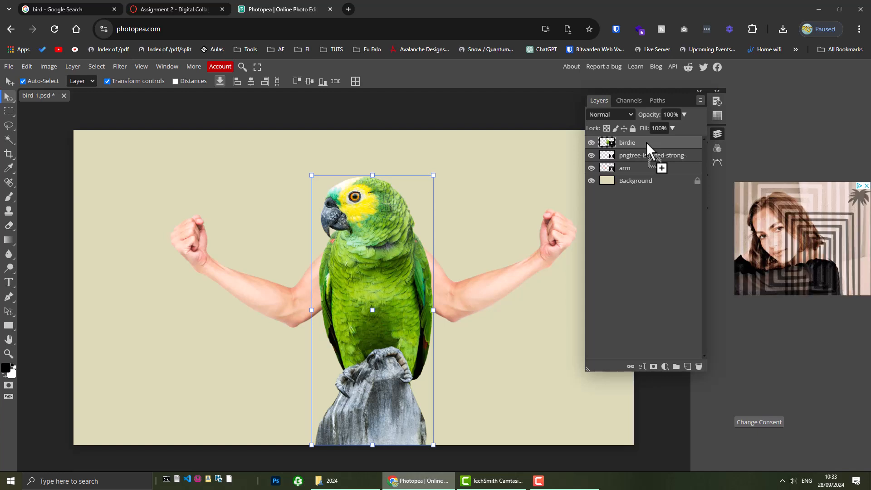
left_click_drag(633, 150, 640, 173)
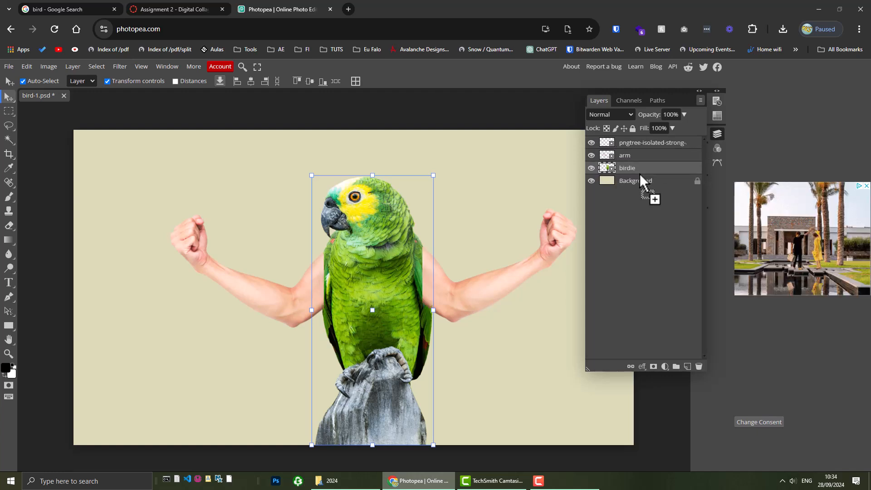
Clear the layer selection, switch to the Google Images tab and search for "fedora hat with flower"
left_click(378, 117)
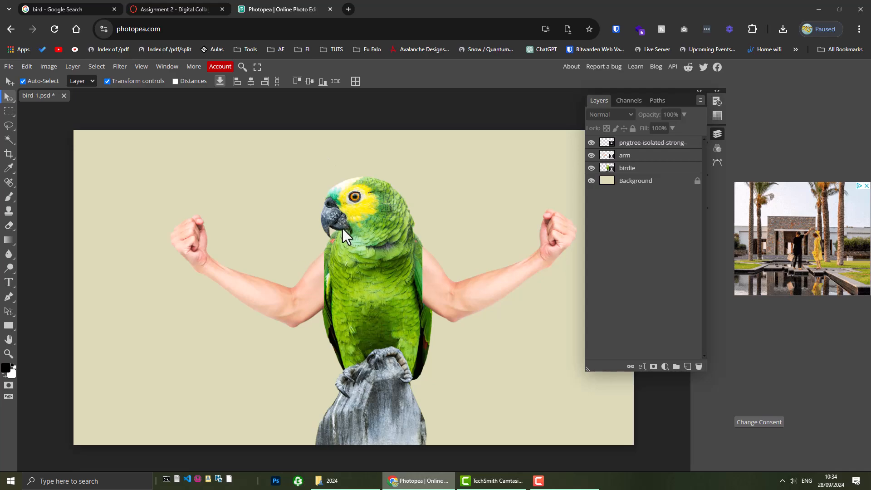
left_click(68, 11)
scroll(299, 310, "up", 20)
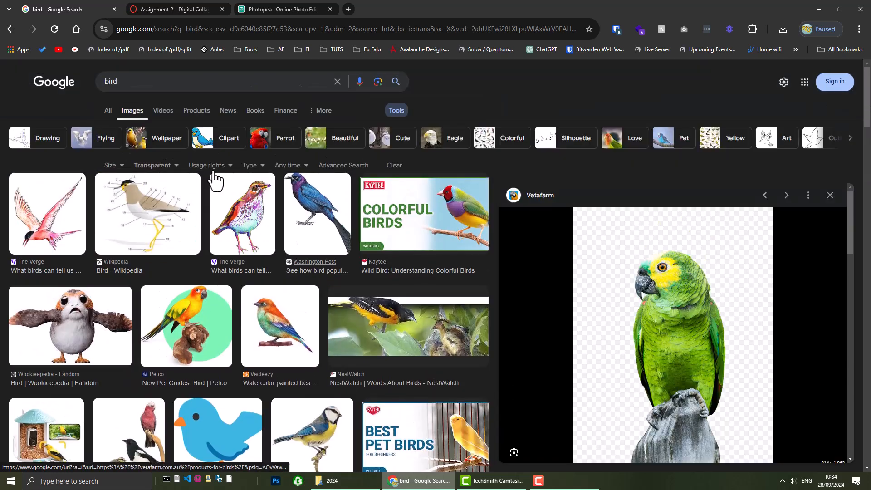
double_click(114, 82)
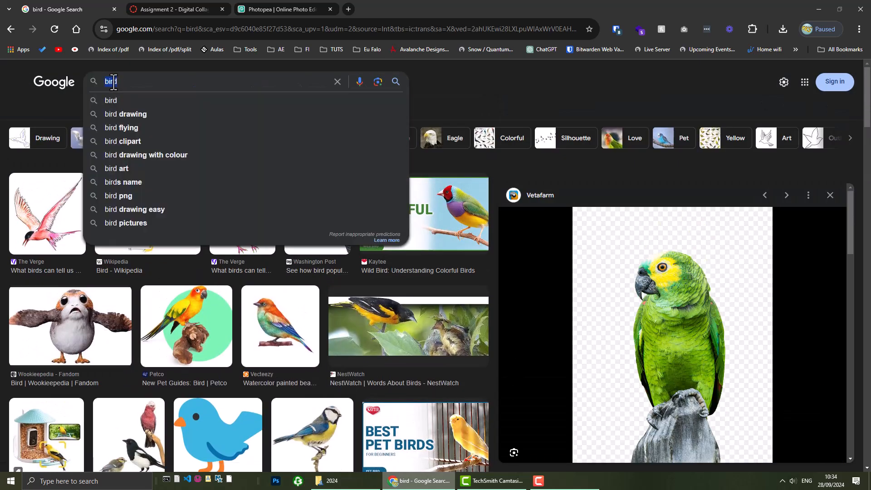
type("fedora")
key("Return")
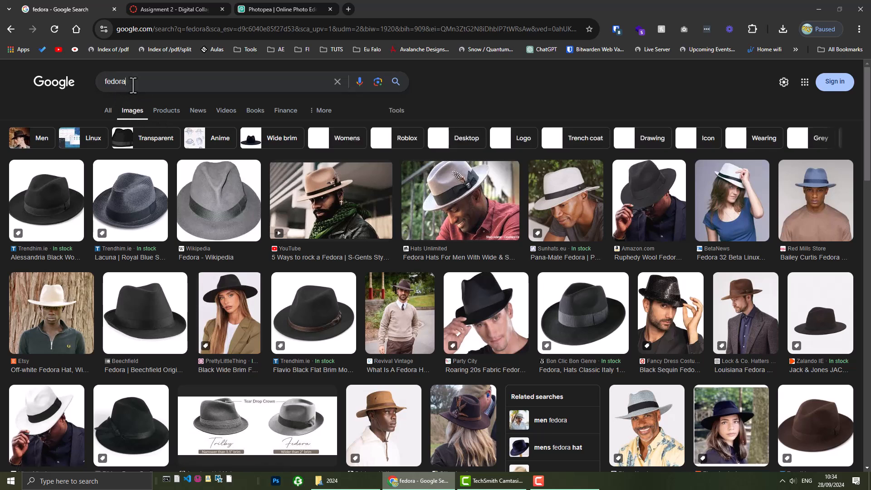
type("hat w")
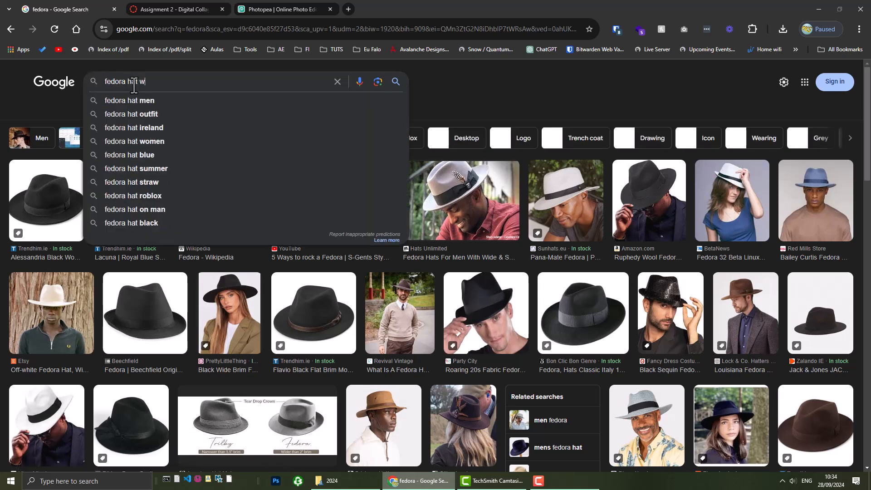
type("ith flower")
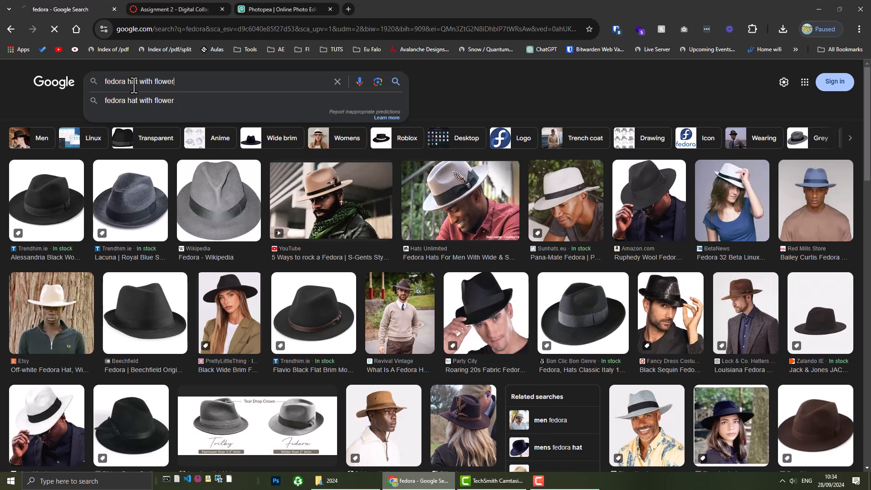
key("Return")
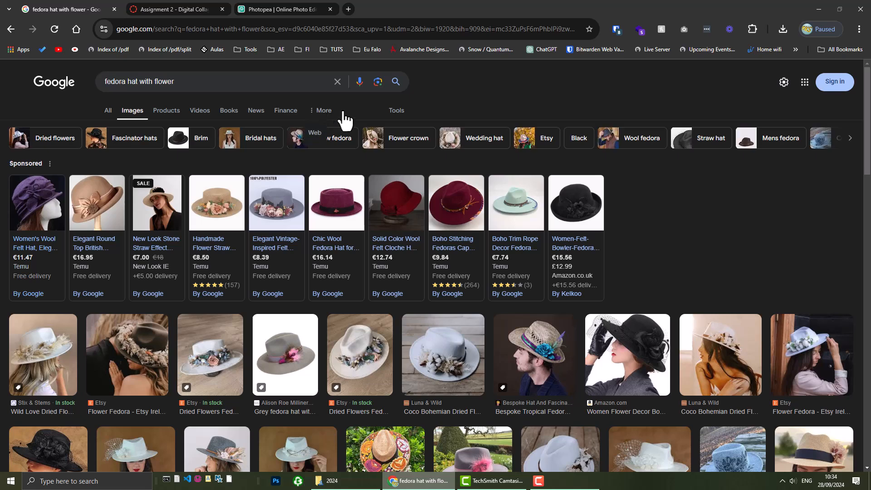
Filter the hat image results by the Transparent colour option
left_click(397, 114)
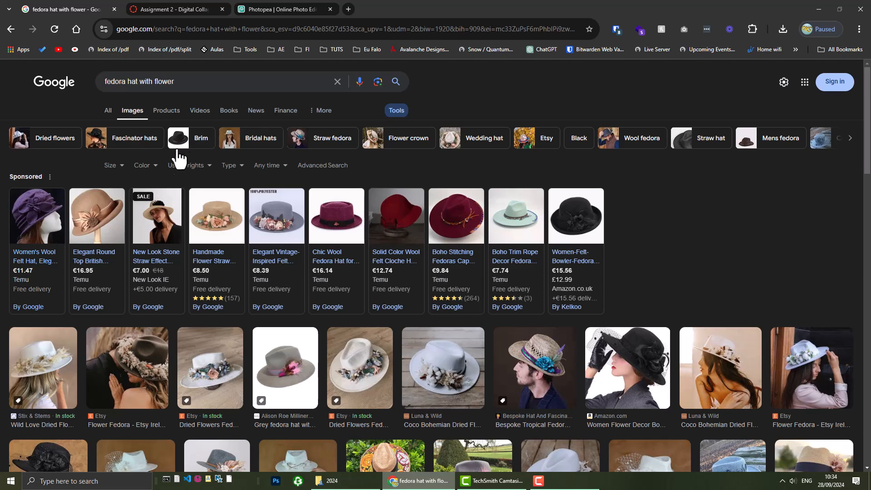
left_click(152, 167)
left_click(160, 209)
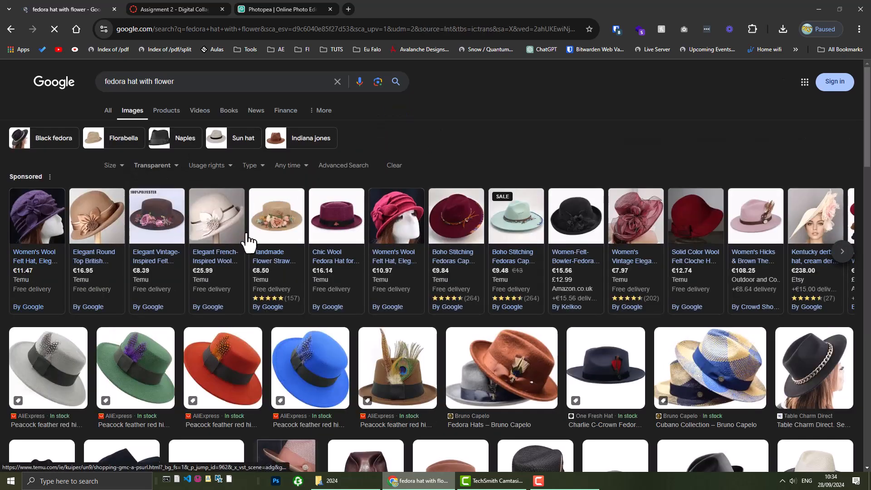
Save the green fedora image with purple feathers to the Desktop as Sc461f20be72b4386acf2bfa333660757x.avif
scroll(277, 254, "down", 3)
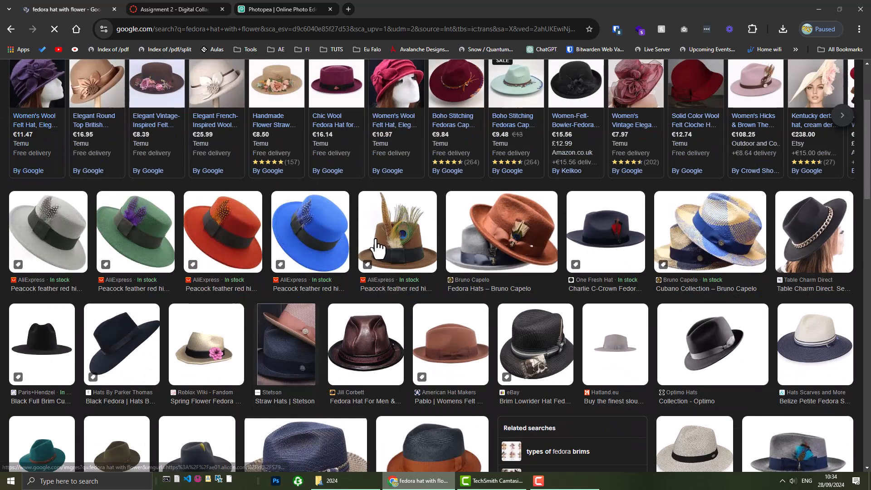
scroll(299, 281, "down", 2)
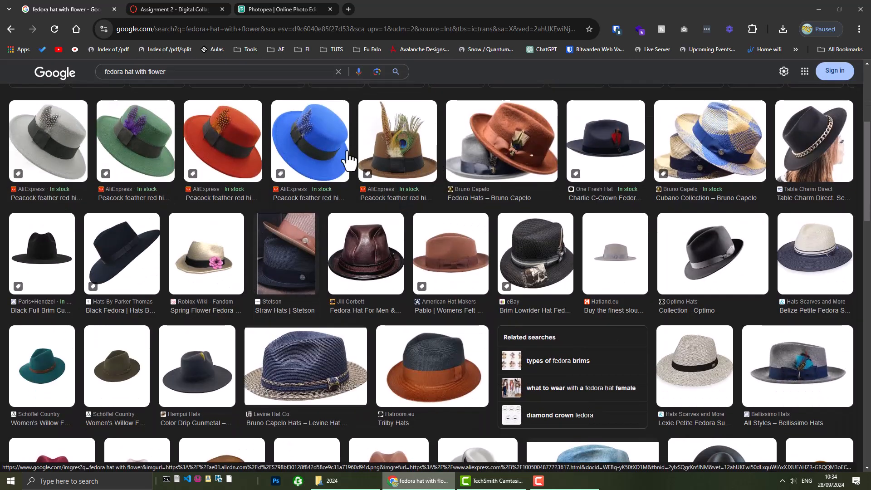
left_click(129, 158)
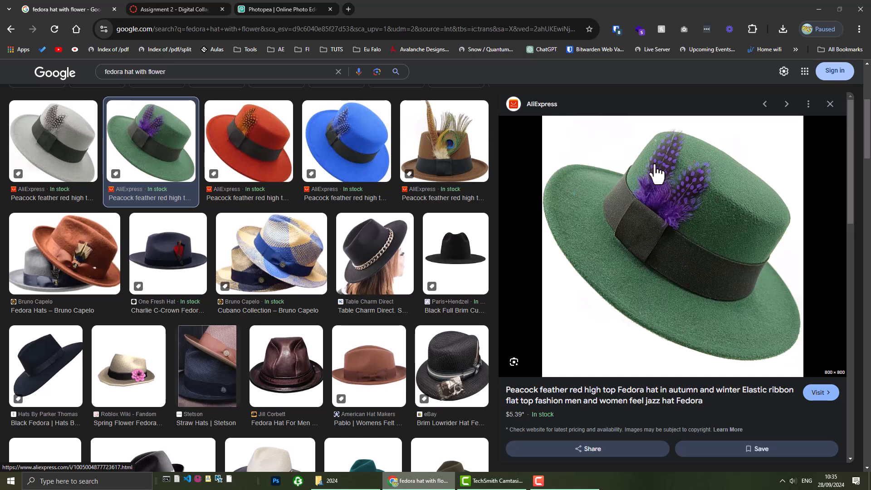
right_click(678, 231)
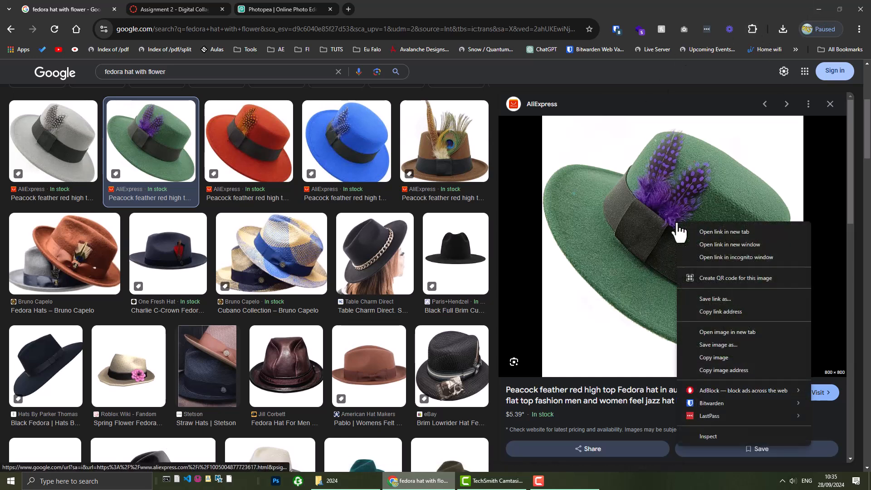
left_click(718, 346)
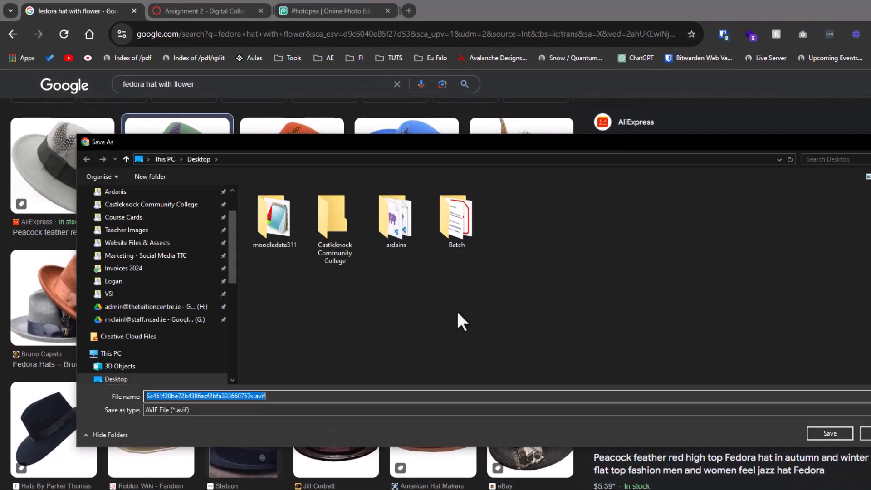
double_click(261, 396)
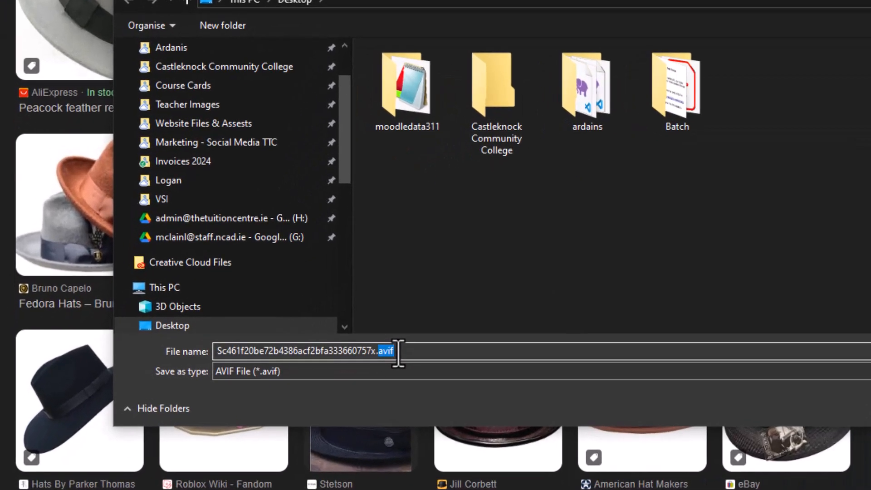
left_click(398, 352)
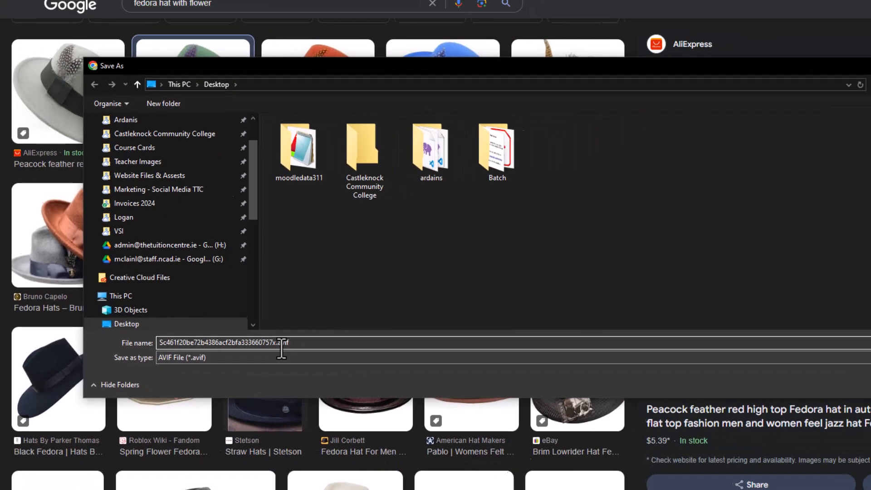
double_click(282, 349)
left_click(308, 346)
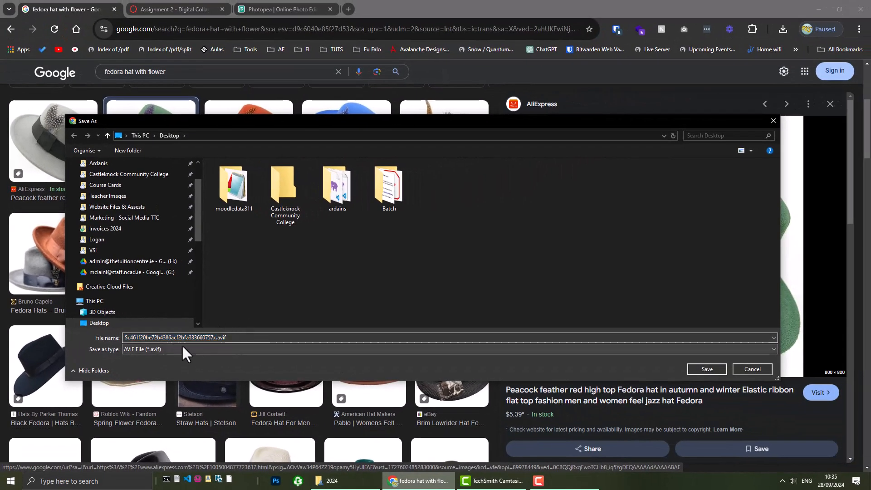
double_click(223, 338)
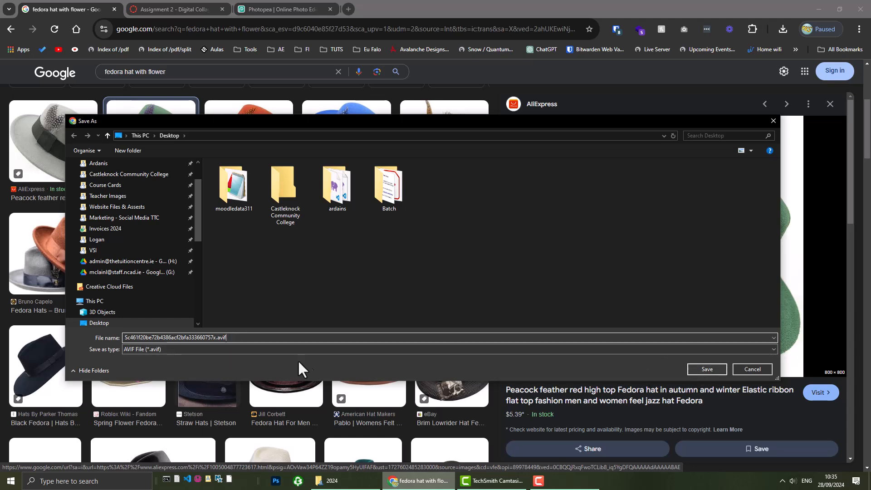
left_click(704, 369)
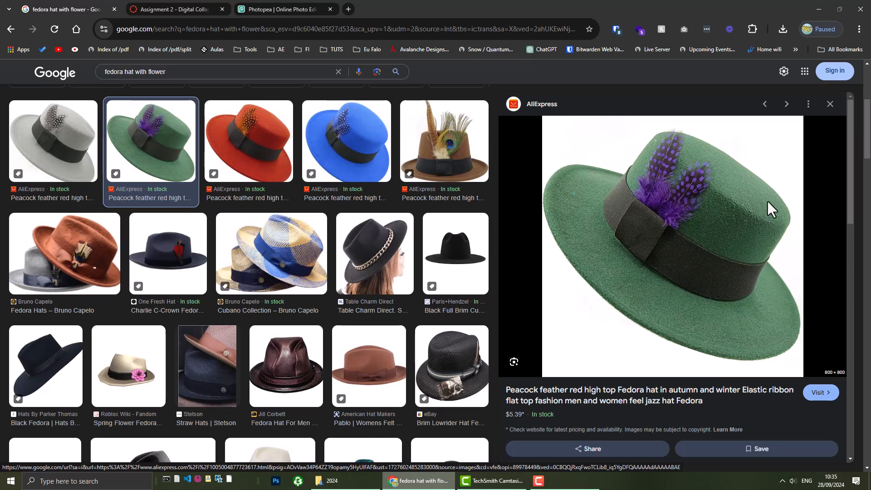
Go to the desktop and move the saved AVIF hat file next to the other collage images
left_click(815, 9)
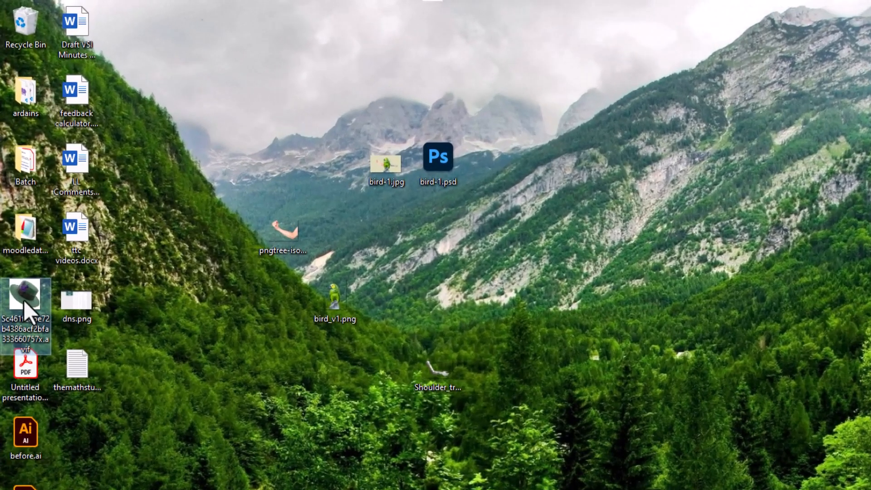
left_click_drag(16, 200, 216, 221)
left_click_drag(323, 329, 358, 238)
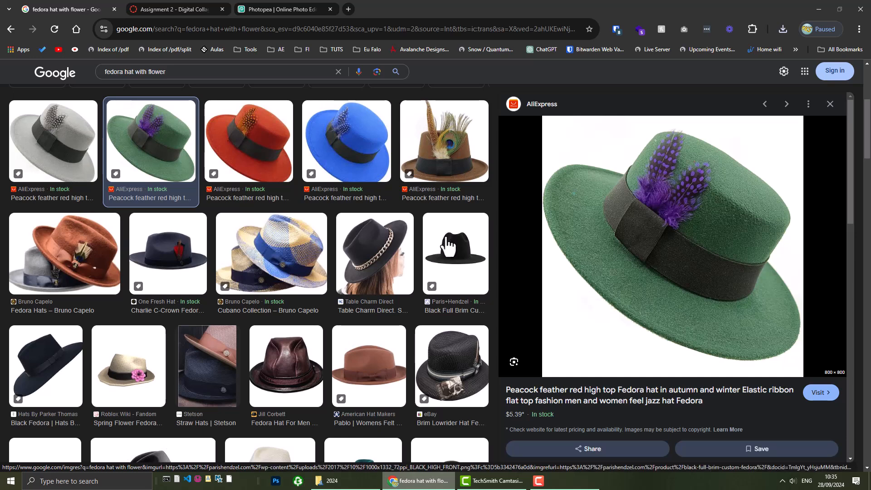
Return to the hat results and open the preview of the Spring Flower Fedora with the pink flower
left_click(140, 357)
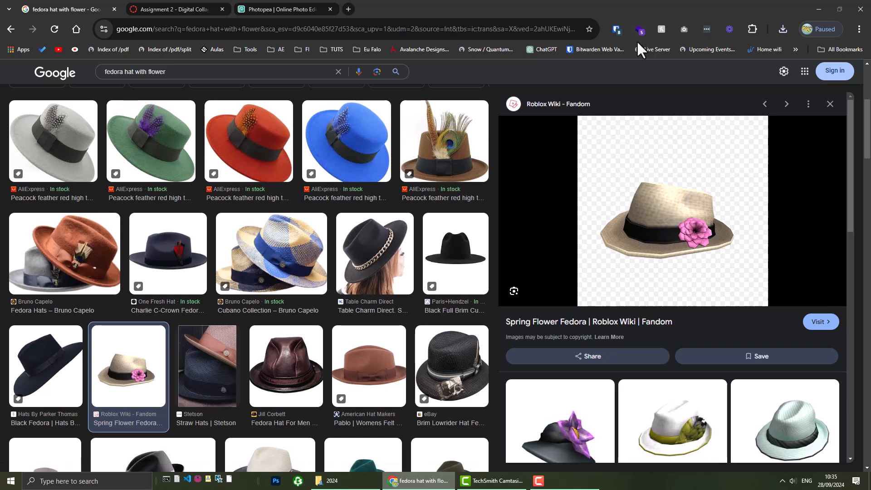
right_click(672, 205)
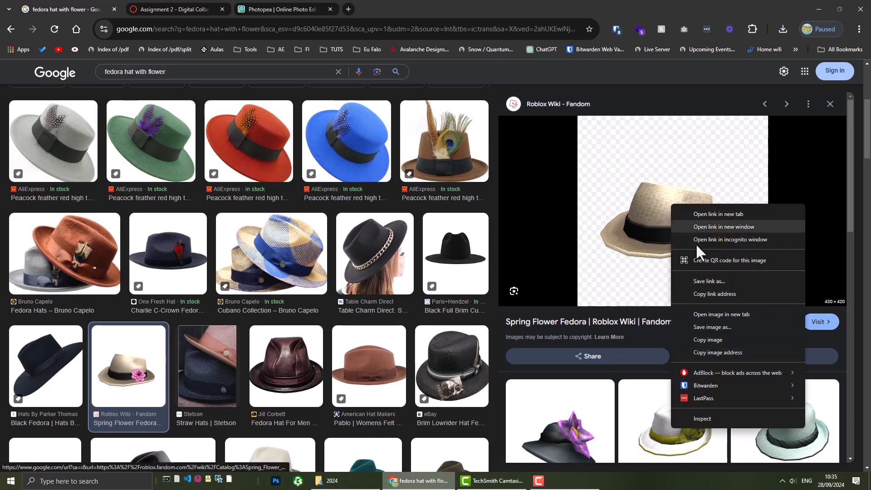
left_click(714, 338)
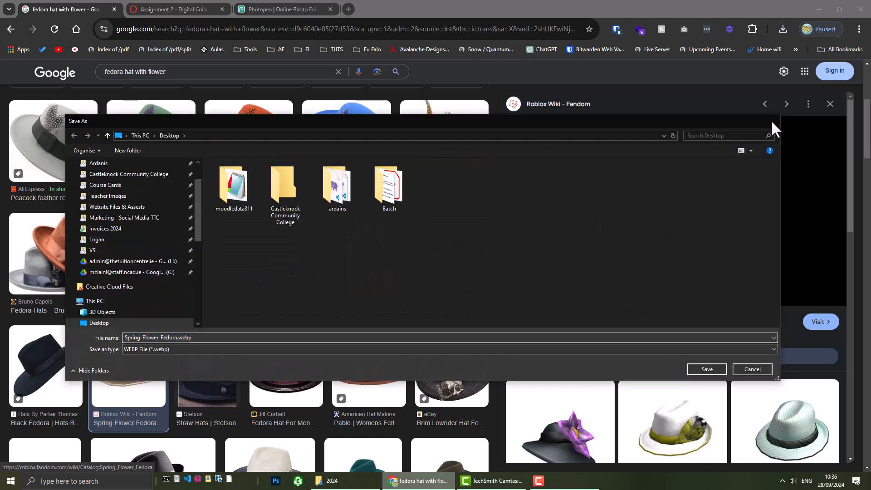
left_click(772, 120)
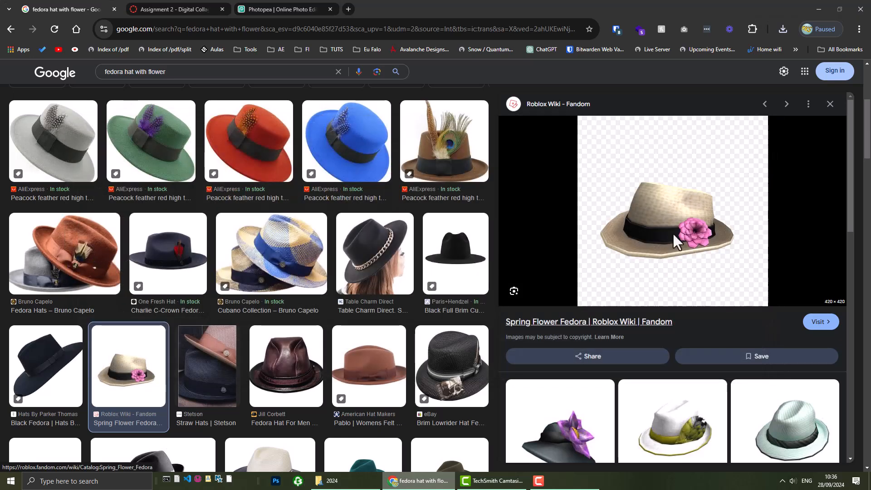
Copy the Spring Flower Fedora image and paste it into the Photopea parrot collage as a new layer, allowing clipboard access
right_click(649, 213)
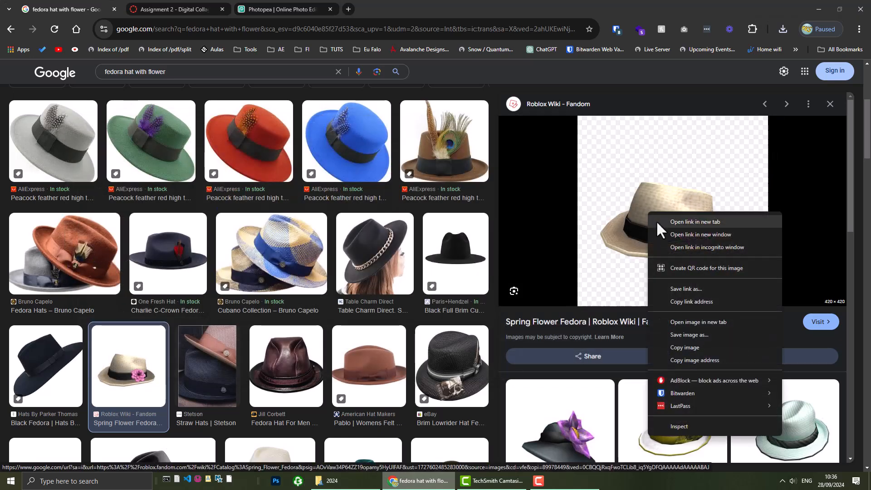
left_click(682, 347)
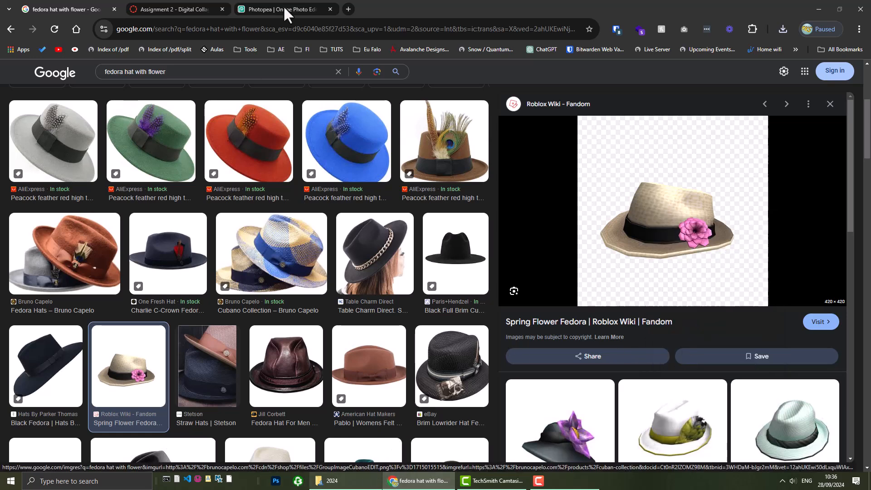
left_click(271, 9)
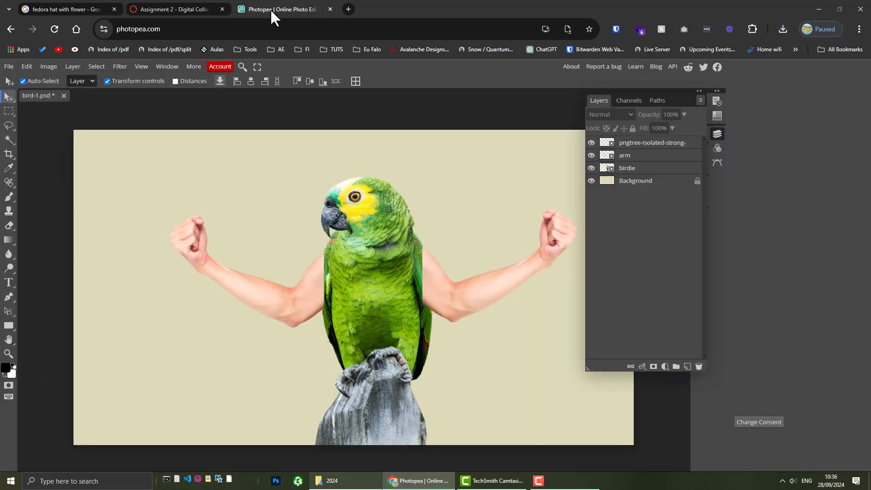
left_click(27, 66)
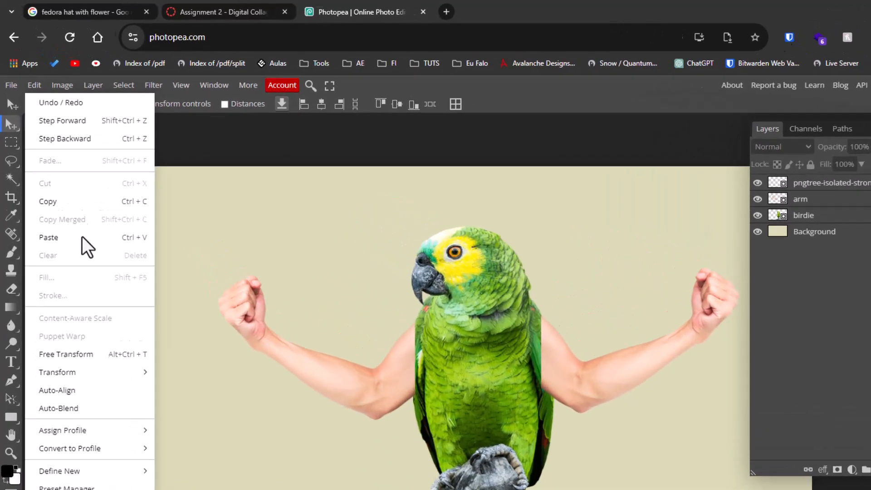
left_click(72, 181)
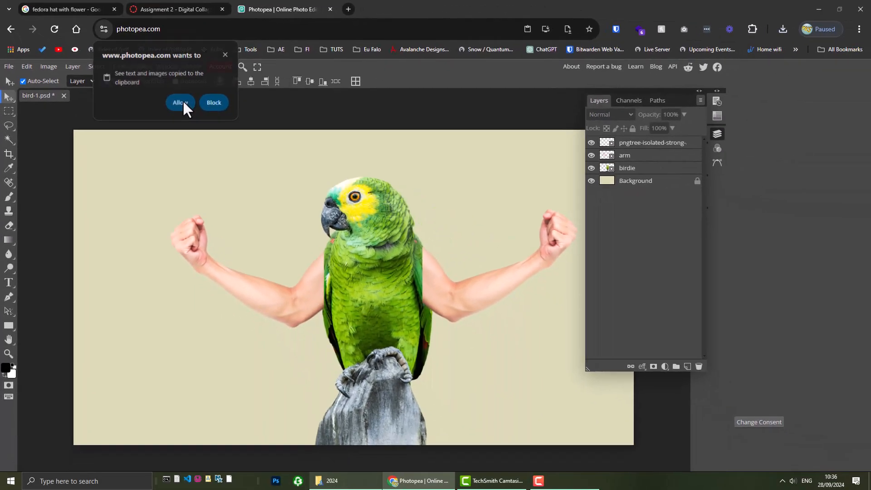
left_click(261, 149)
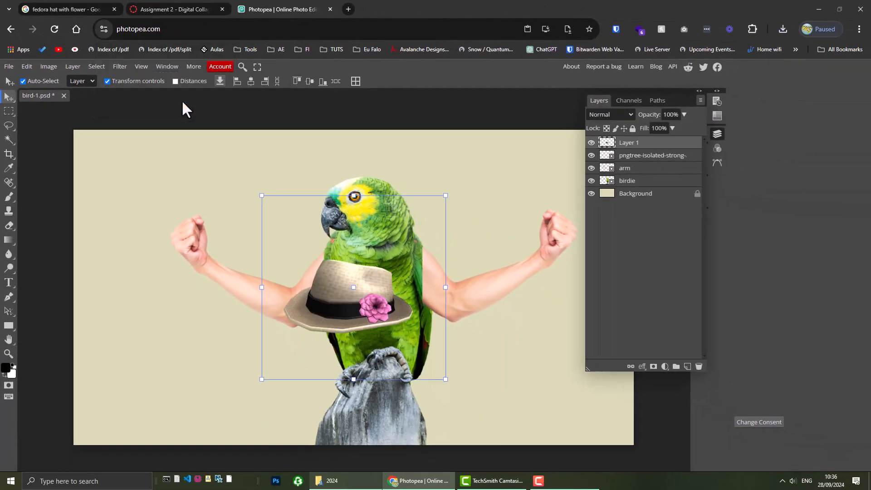
Scale the pasted hat to about 72.5% and place it on the parrot's head, applying the transform and clearing the selection
left_click_drag(369, 288, 393, 148)
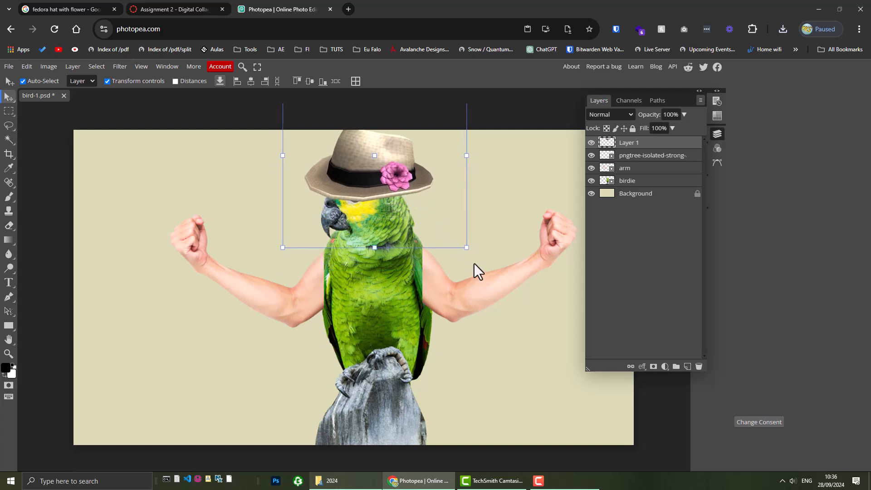
left_click_drag(466, 247, 402, 199)
left_click_drag(340, 149, 359, 172)
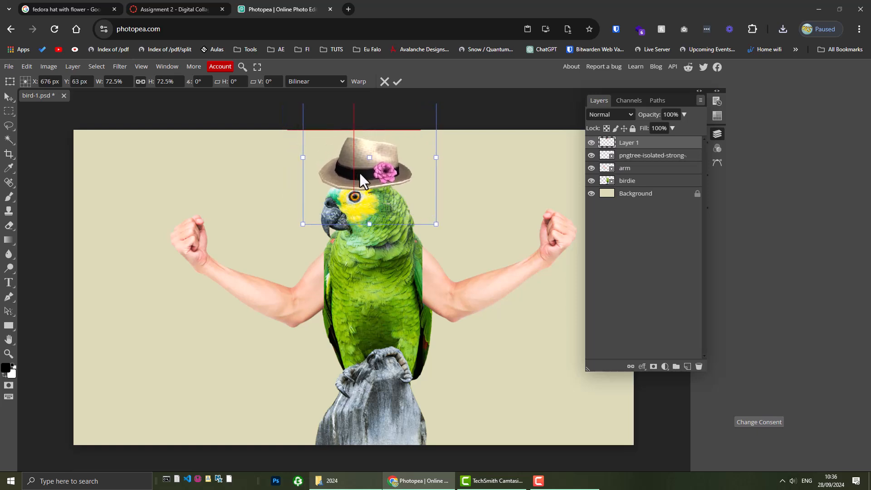
left_click(398, 81)
left_click(458, 117)
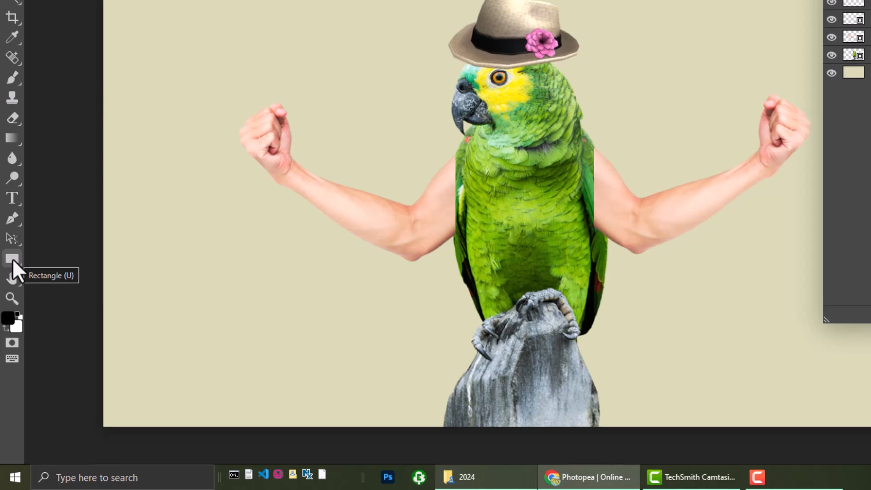
Try out a black rectangle shape near the raised fist, with its layer below the arm layers, and delete it
left_click(12, 260)
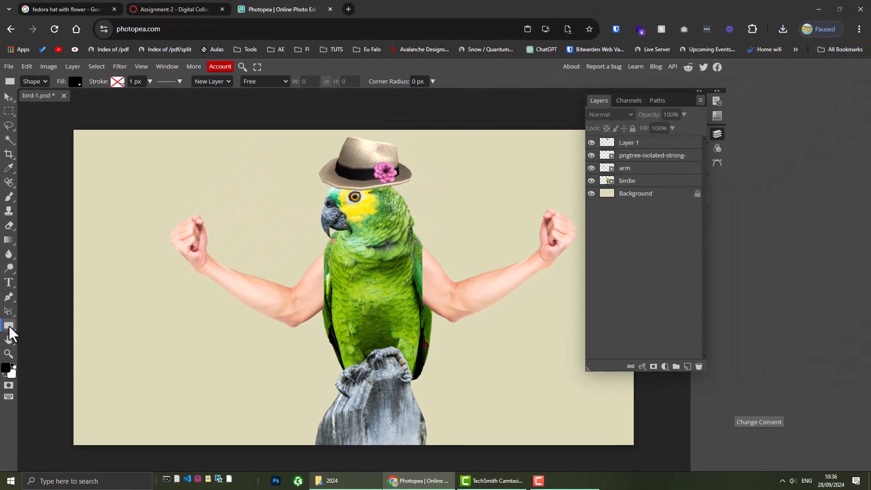
left_click_drag(139, 297, 221, 355)
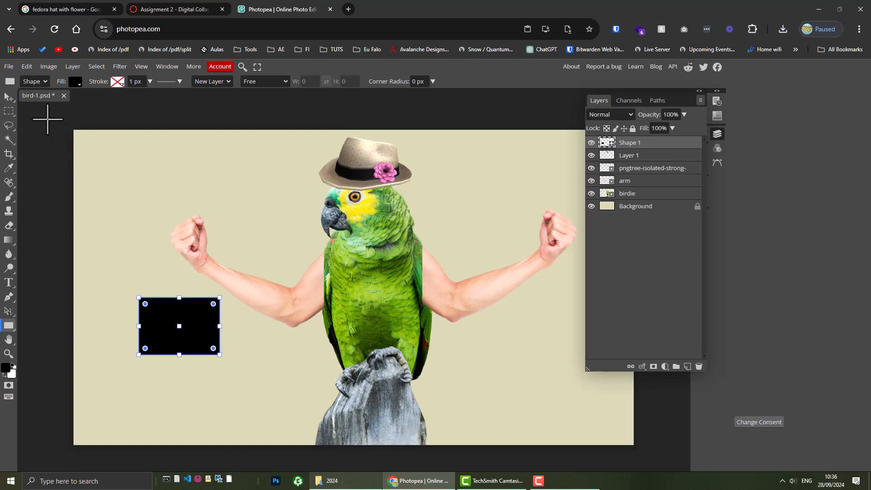
left_click(9, 97)
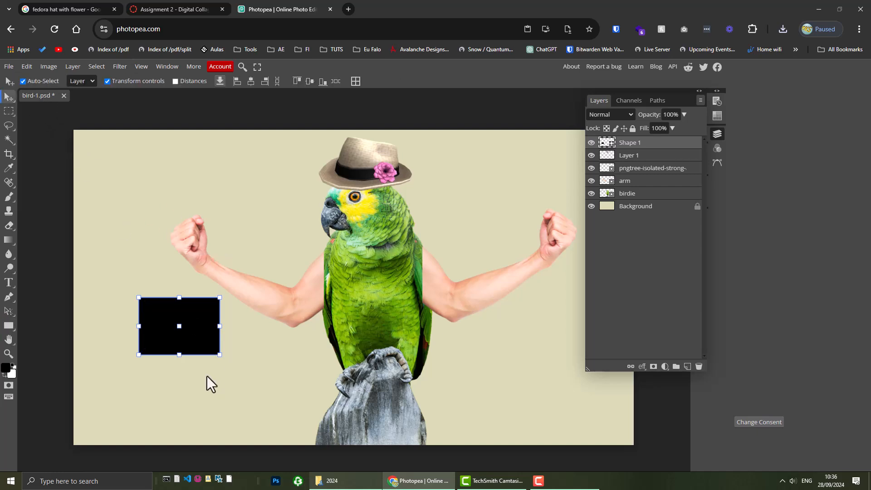
left_click_drag(201, 329, 239, 253)
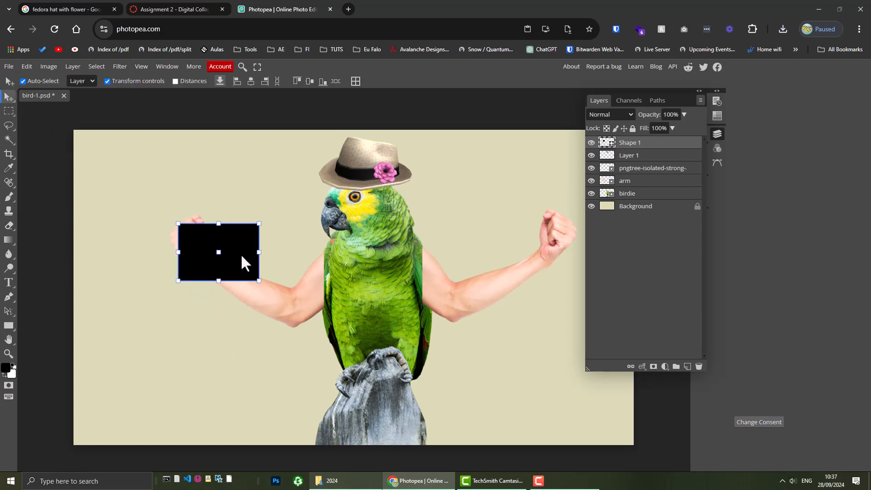
left_click_drag(646, 144, 648, 183)
left_click_drag(245, 248, 176, 189)
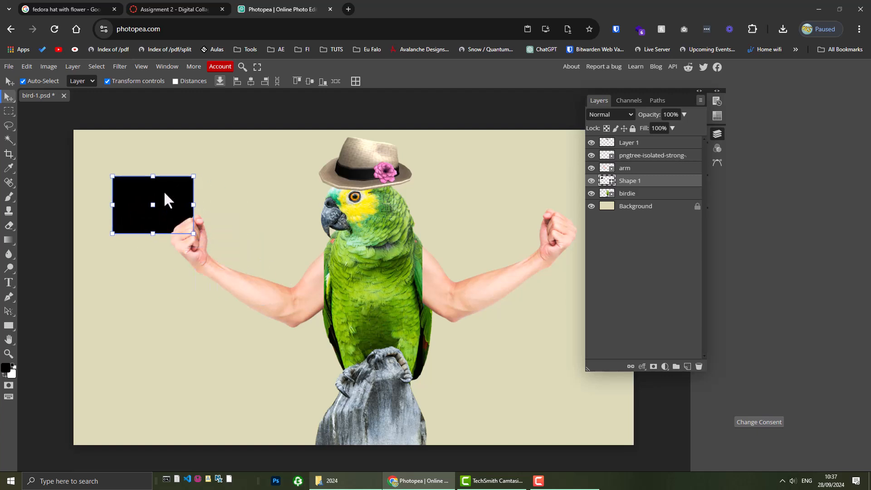
key("Delete")
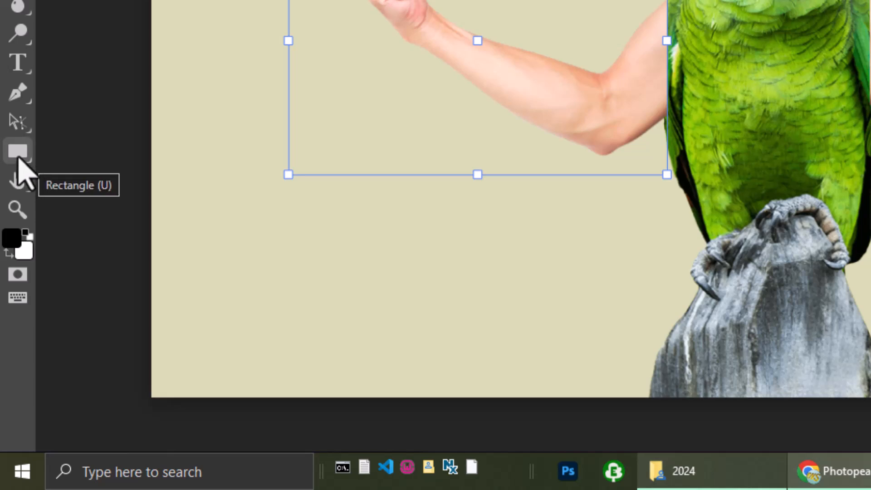
Draw a black circle about 471 px wide over the parrot's body with the Ellipse tool
right_click(18, 152)
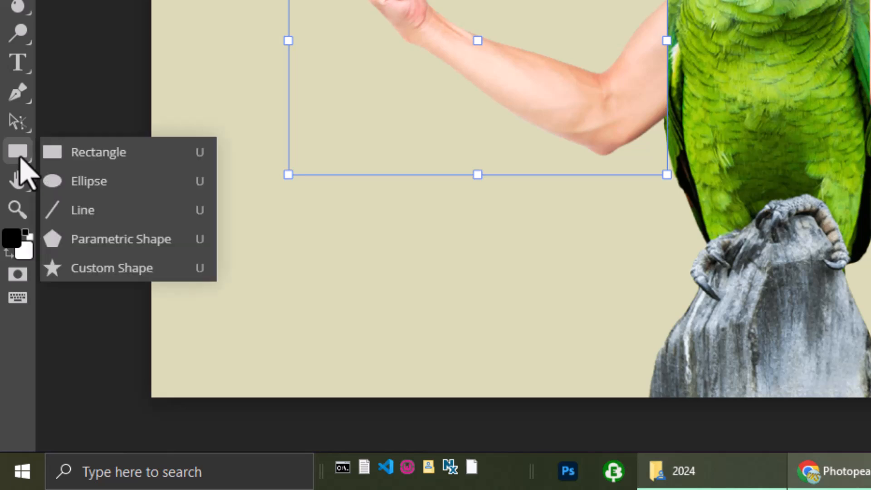
left_click(69, 181)
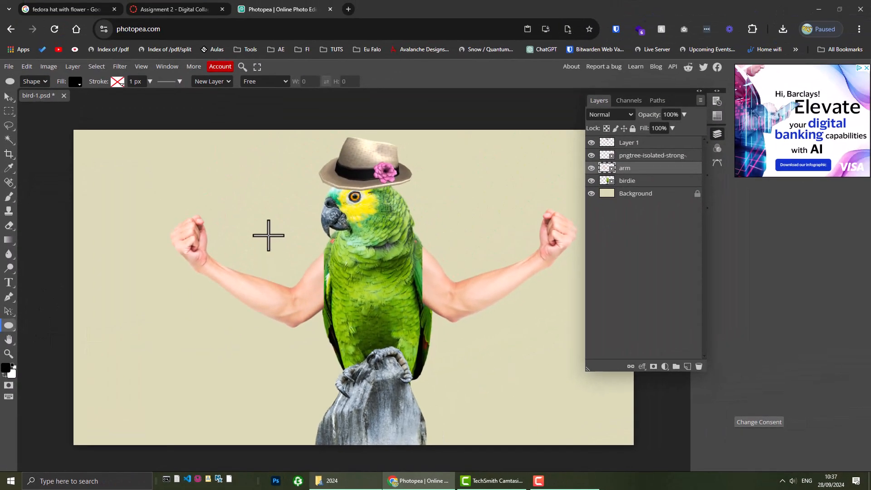
left_click_drag(267, 201, 573, 401)
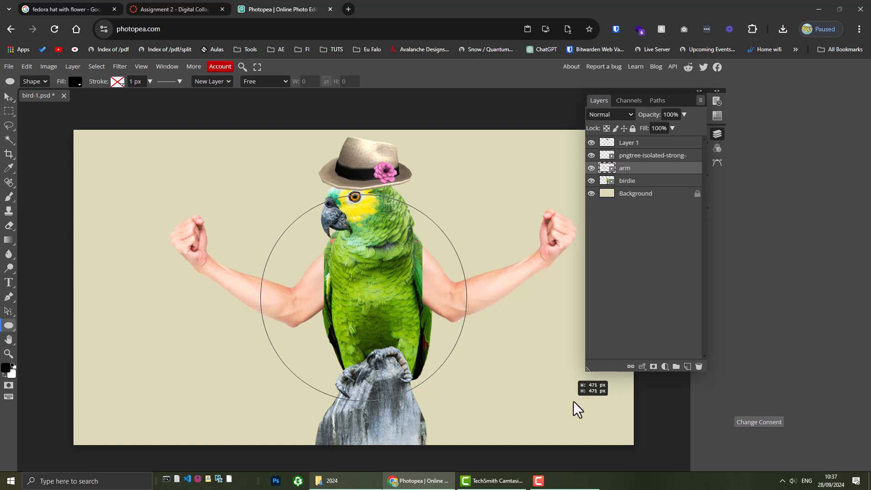
left_click_drag(573, 401, 574, 402)
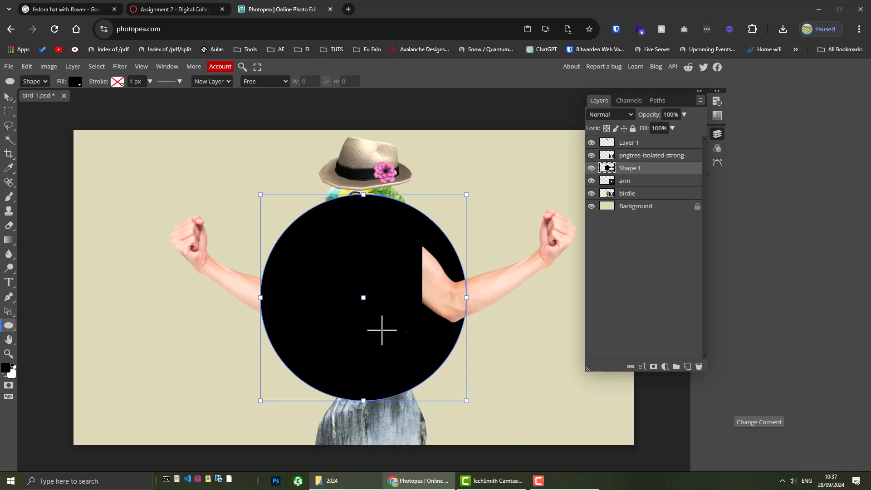
Enlarge the circle proportionally about its centre to about 141% (664 px), centre it on the parrot, and apply the transform
left_click(5, 97)
mouse_move(368, 254)
left_mouse_down()
mouse_move(346, 267)
mouse_move(367, 284)
mouse_move(376, 269)
left_mouse_up()
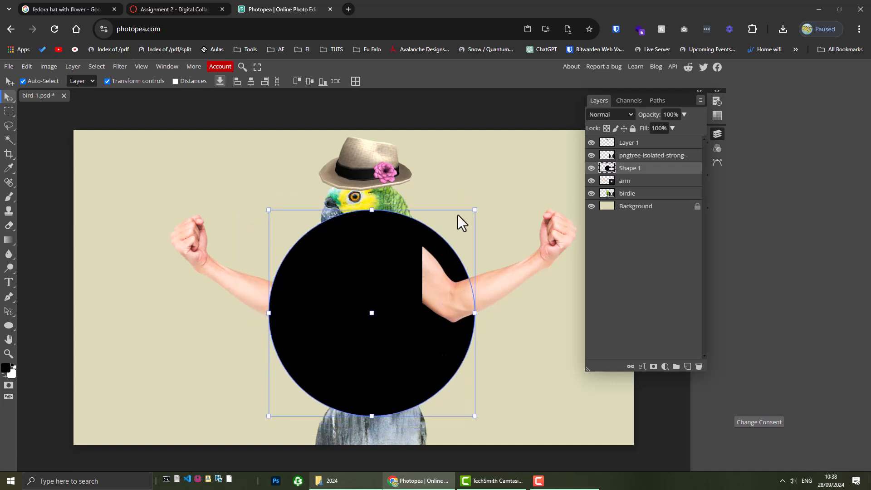
left_click(268, 210)
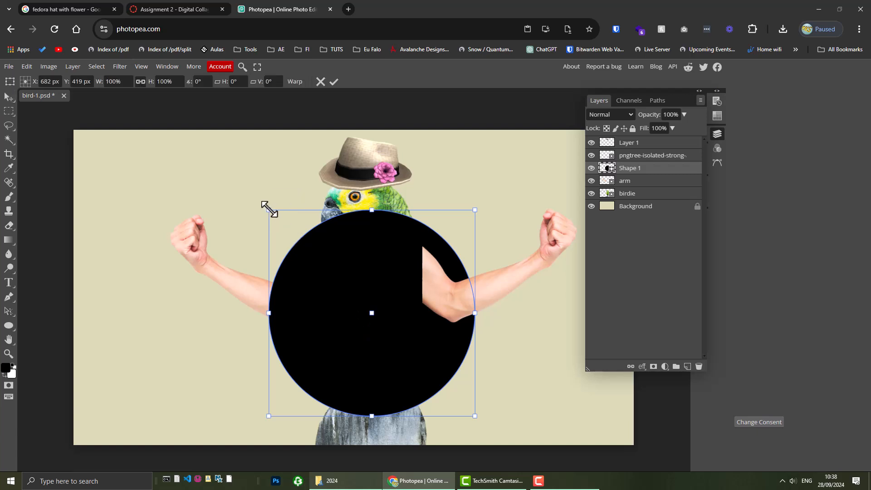
left_click_drag(269, 209, 225, 169)
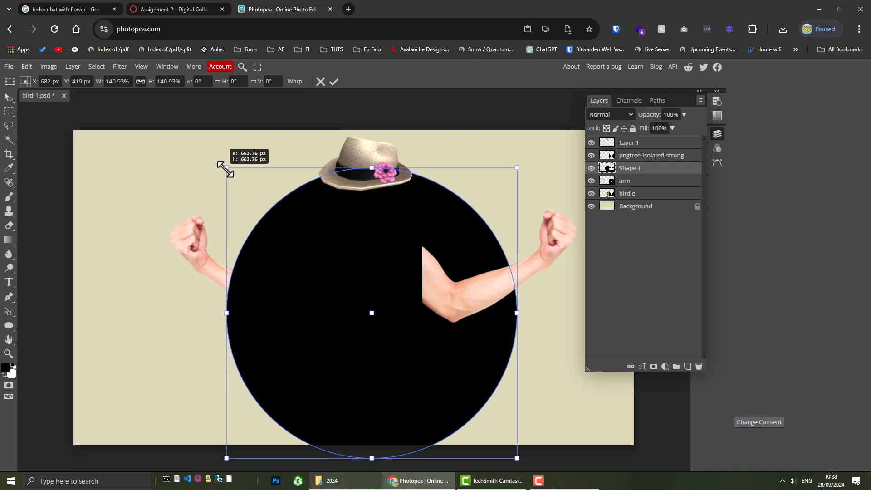
left_click_drag(226, 169, 225, 170)
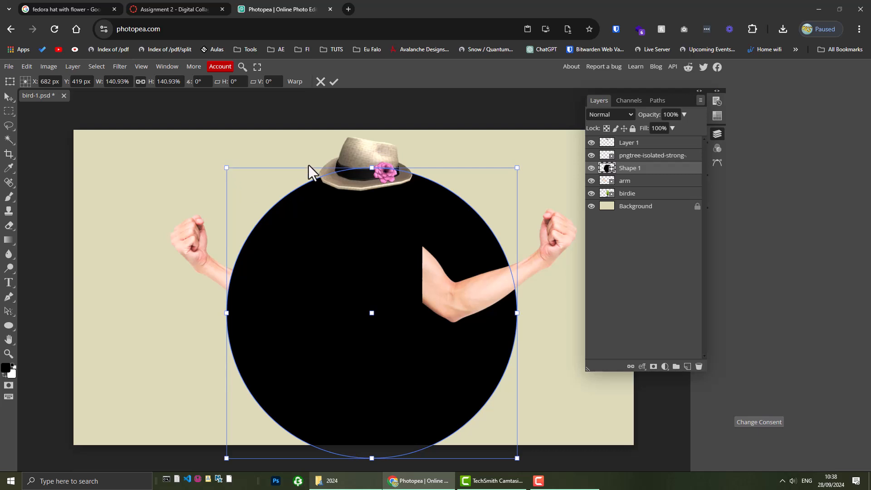
left_click(332, 83)
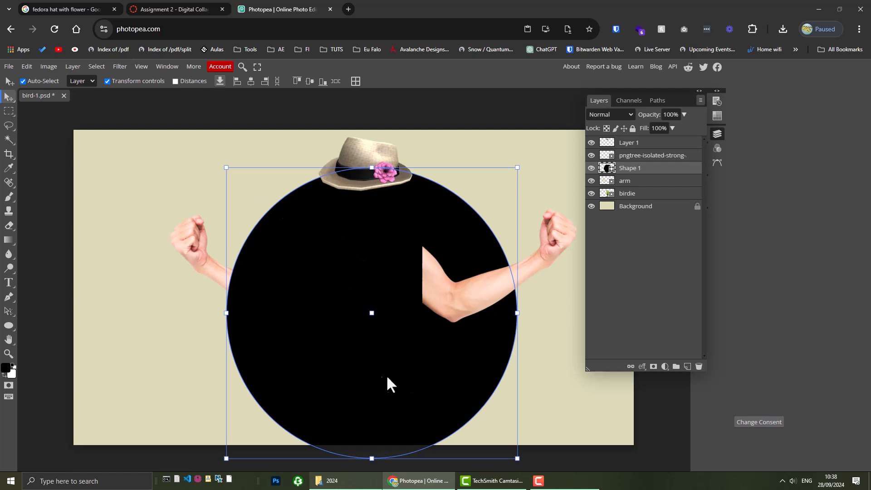
left_click_drag(322, 286, 345, 272)
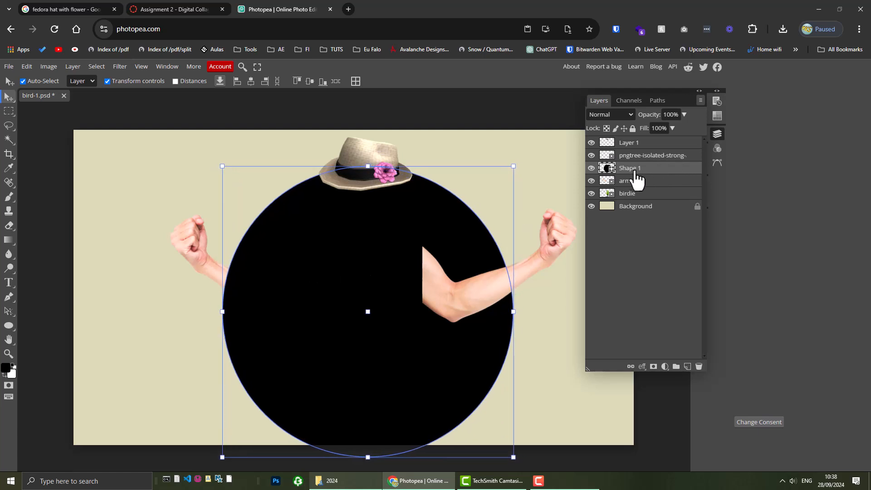
Move the circle's shape layer below the birdie layer, just above the Background, and rename it "circle"
left_click_drag(649, 170, 653, 196)
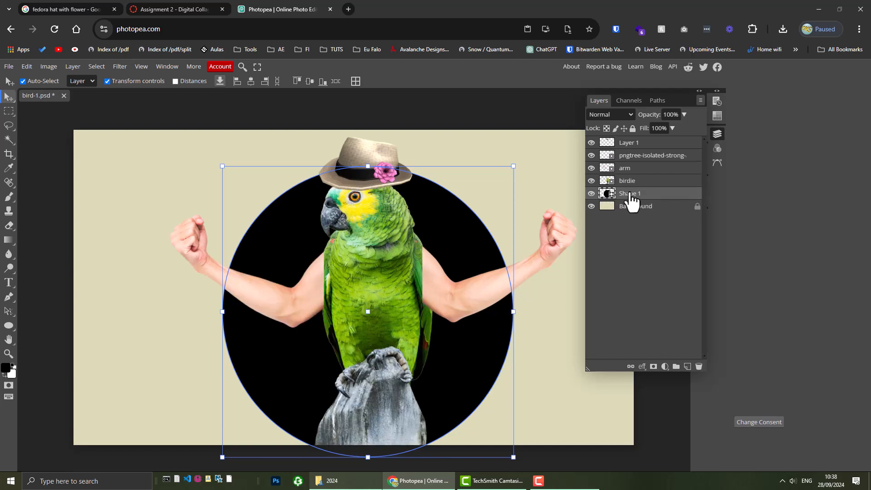
double_click(630, 200)
type("circle")
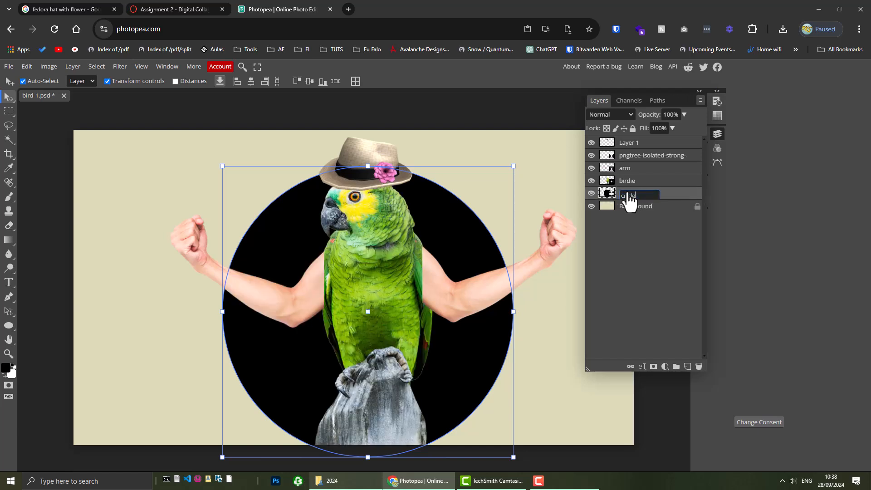
key("Return")
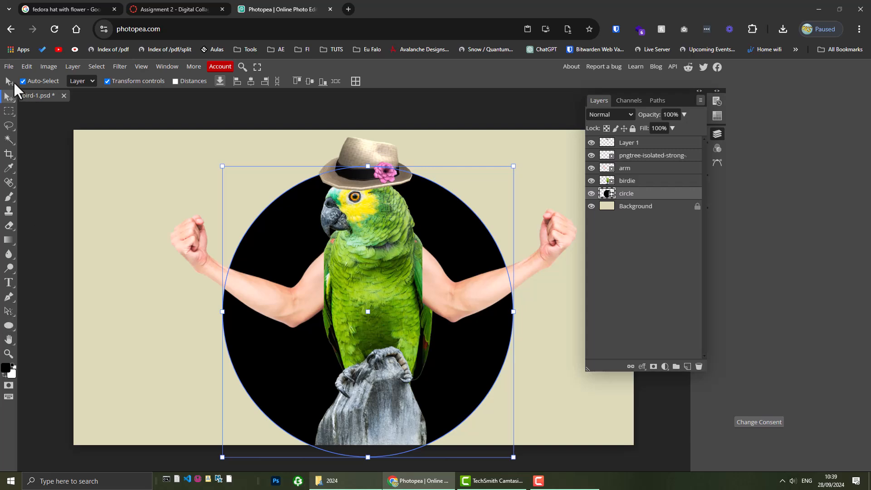
Open the circle's fill colour options with the Ellipse tool active
left_click(5, 327)
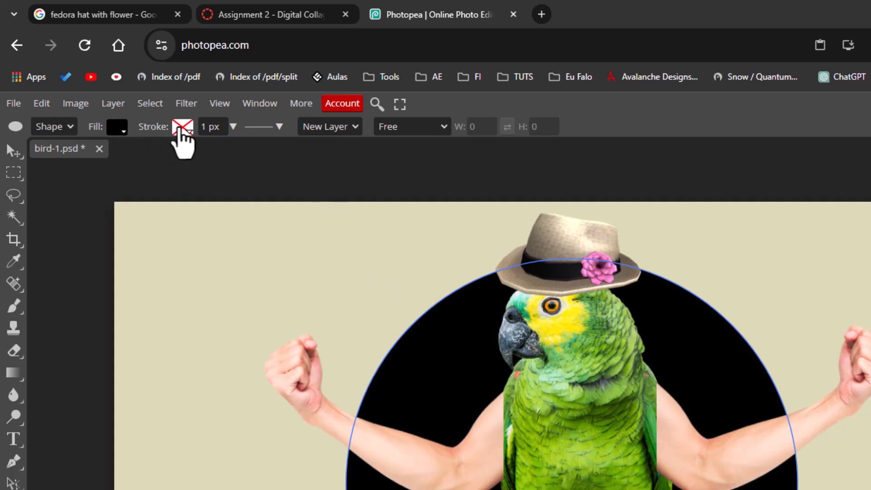
left_click(182, 128)
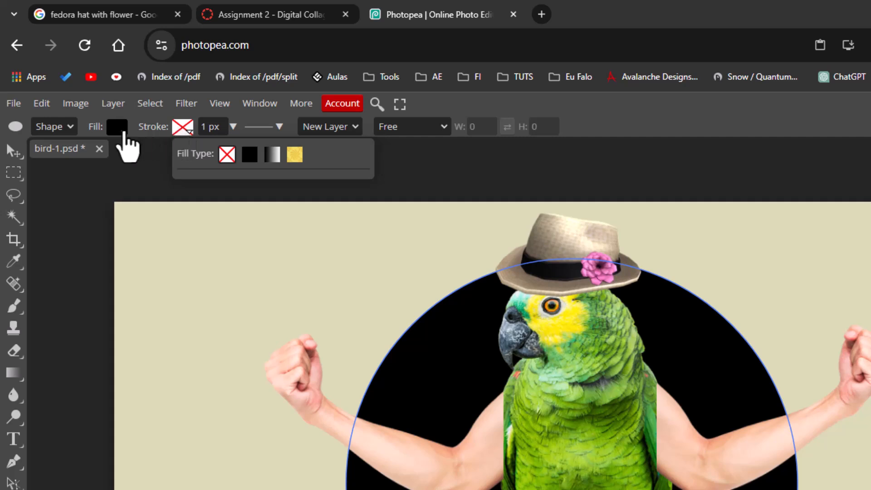
left_click(113, 132)
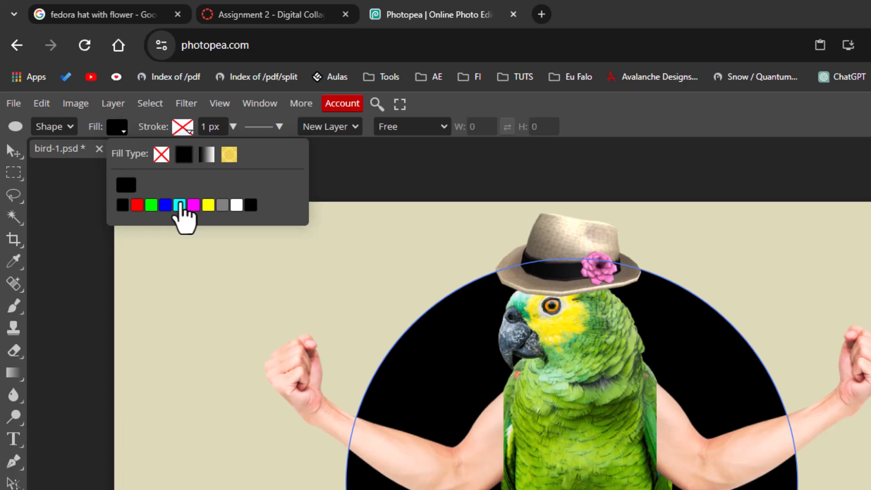
Try the cyan, yellow and magenta preset fills on the circle
left_click(180, 205)
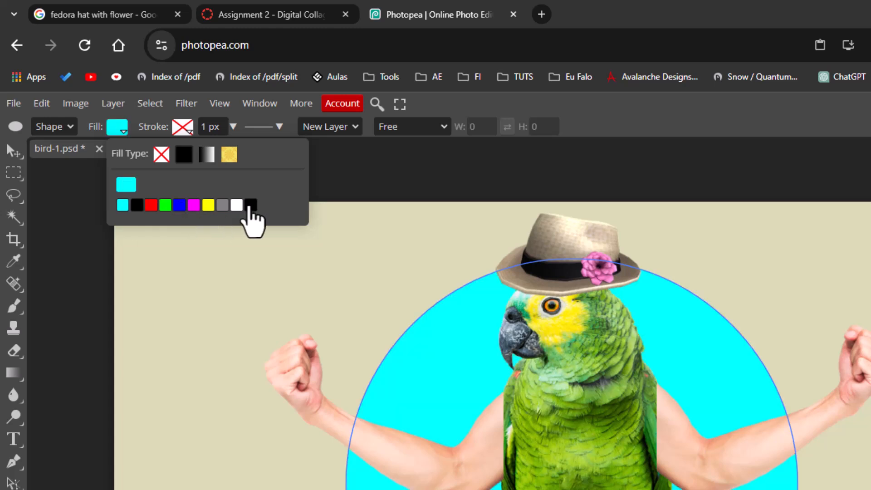
left_click(208, 205)
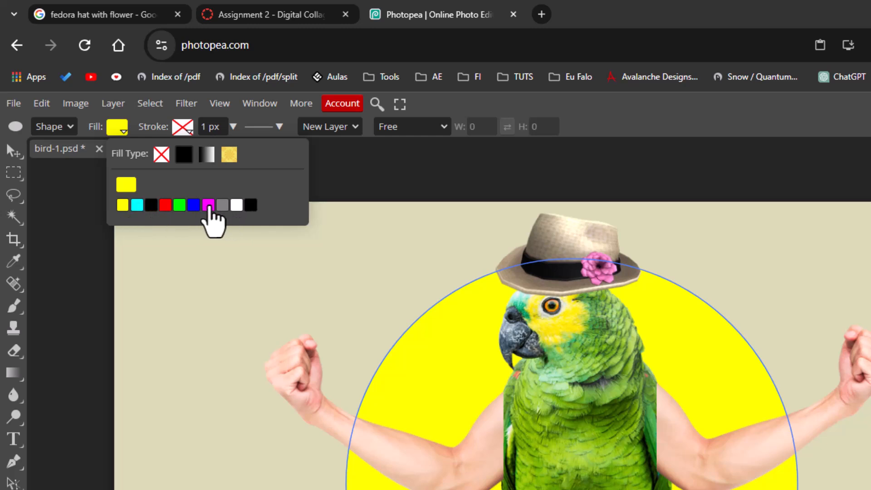
left_click(209, 206)
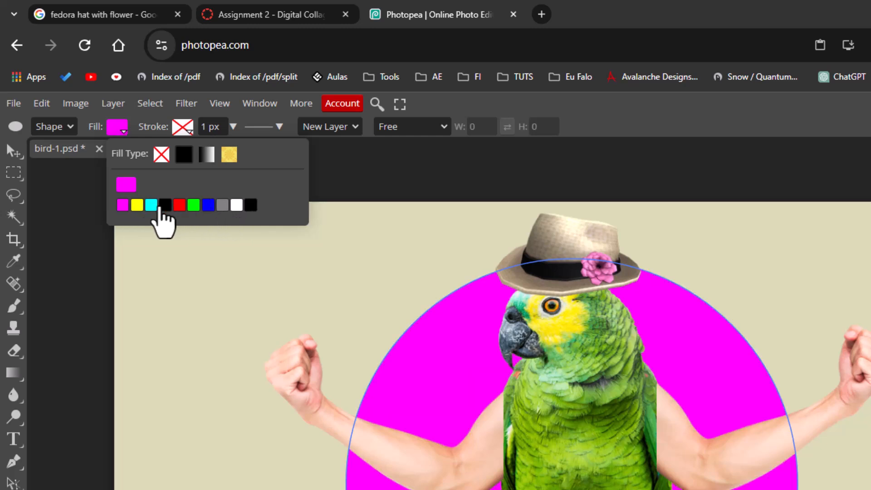
left_click(137, 205)
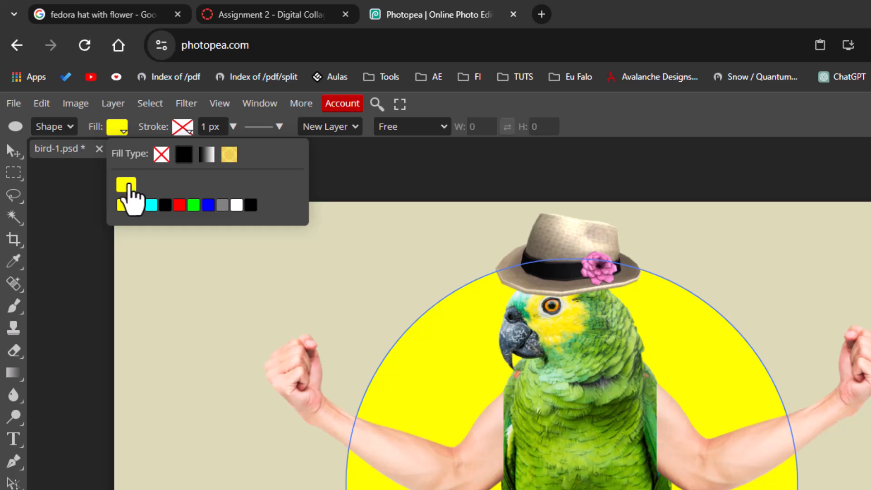
left_click(150, 205)
left_click(151, 206)
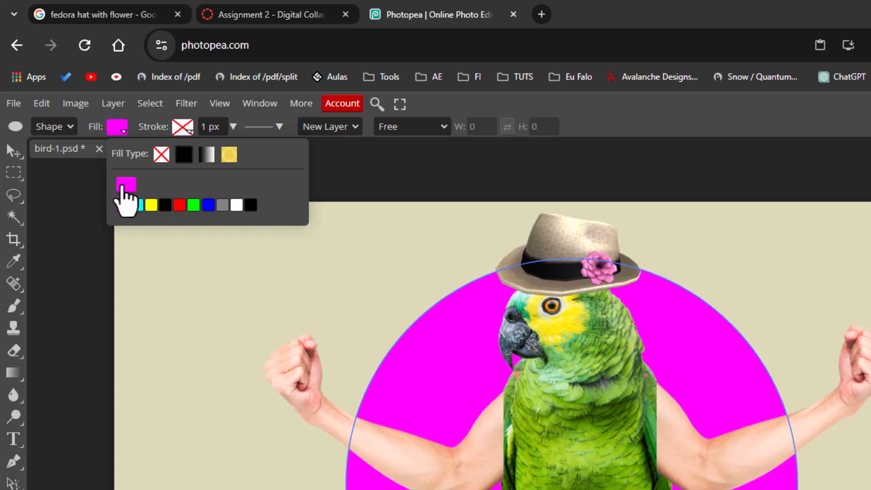
Set the circle's fill to a muted olive yellow, #b5ac46, in the Color Picker and clear the layer selection
left_click(131, 184)
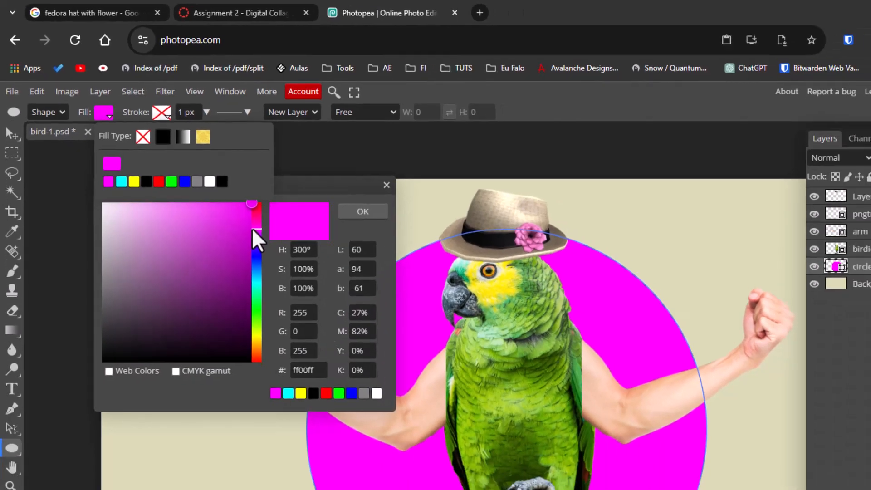
left_click_drag(289, 258, 292, 293)
left_click_drag(185, 182, 187, 241)
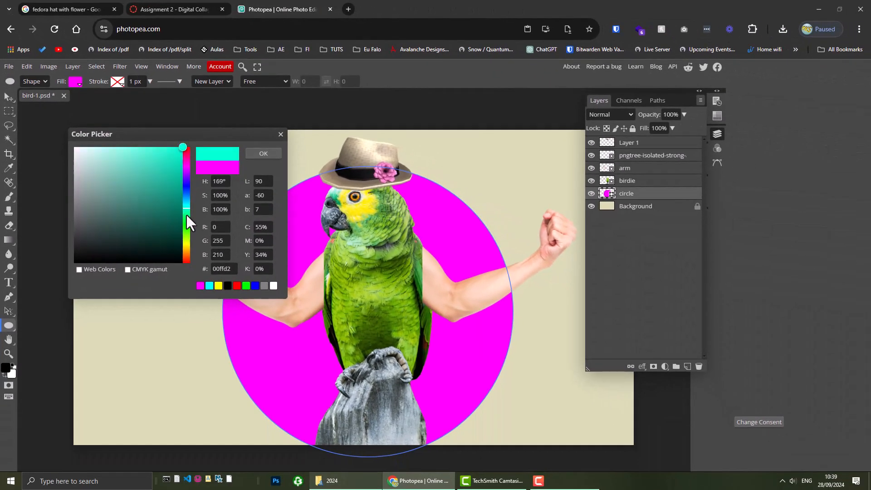
left_click_drag(178, 151, 162, 174)
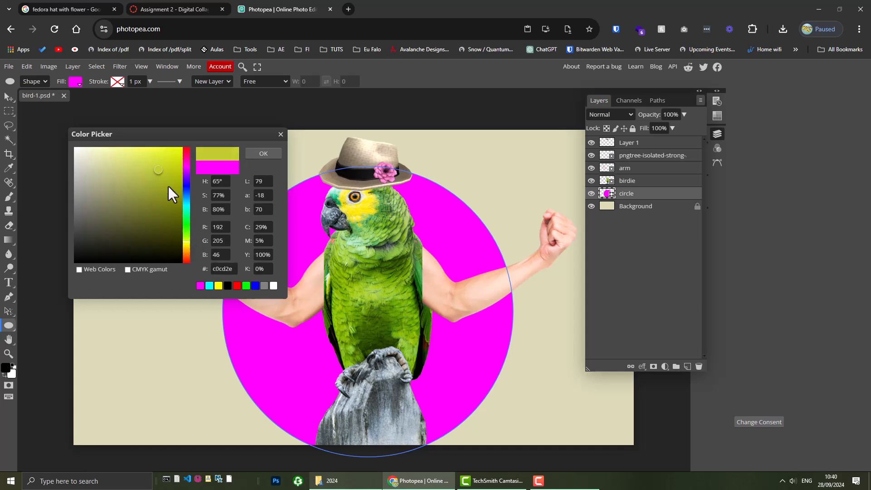
left_click_drag(189, 241, 188, 244)
left_click_drag(156, 171, 140, 181)
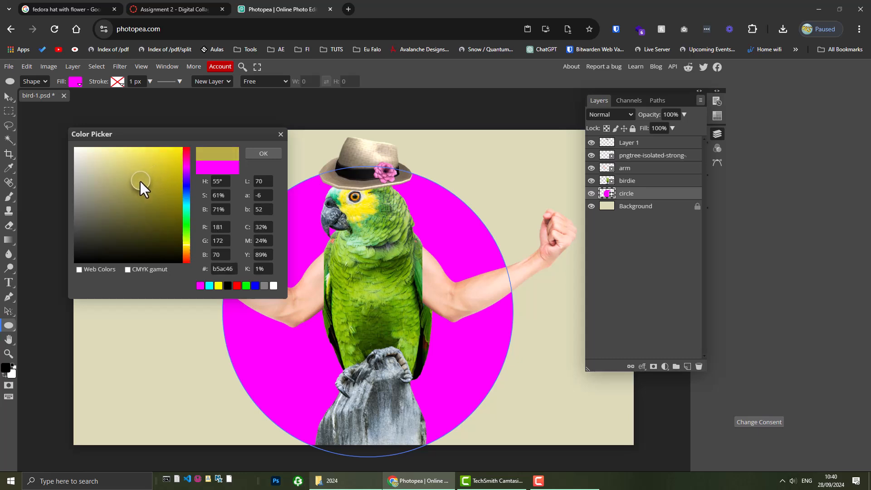
left_click(264, 153)
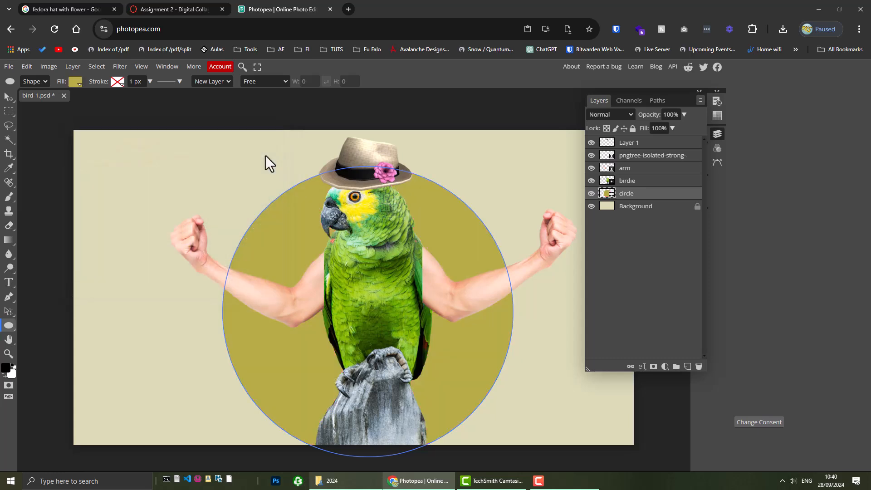
left_click(9, 98)
left_click(62, 176)
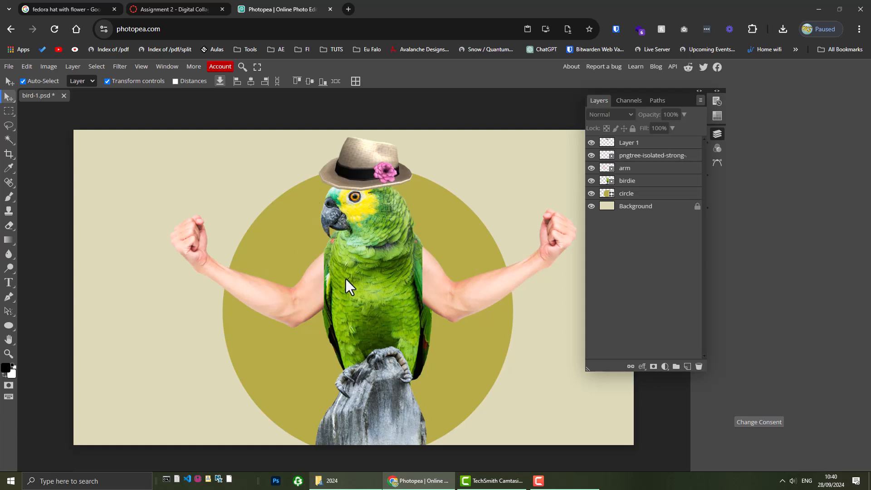
Select the circle and set its fill to a vivid purple, #a122dc, in the Color Picker with the Ellipse tool active
left_click(283, 232)
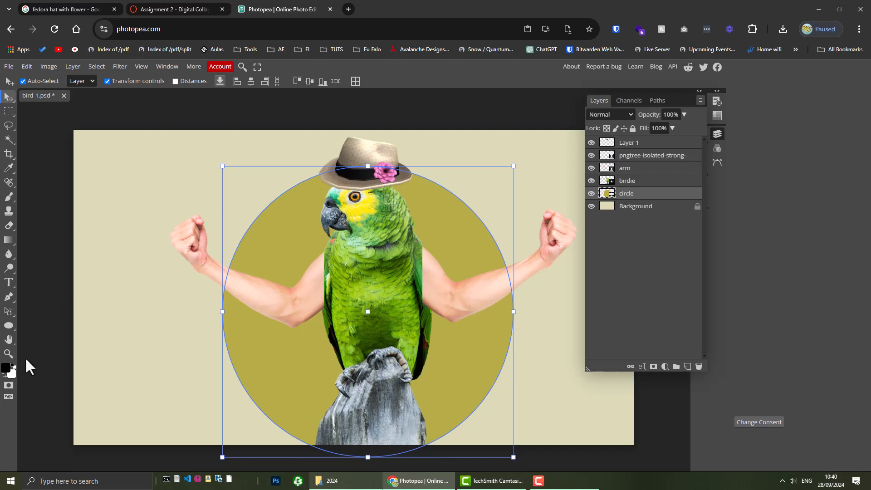
left_click(6, 326)
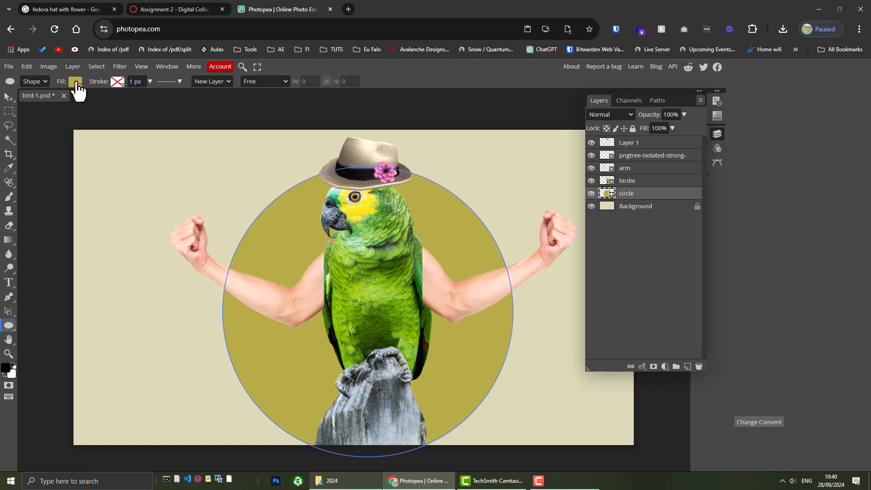
left_click(76, 83)
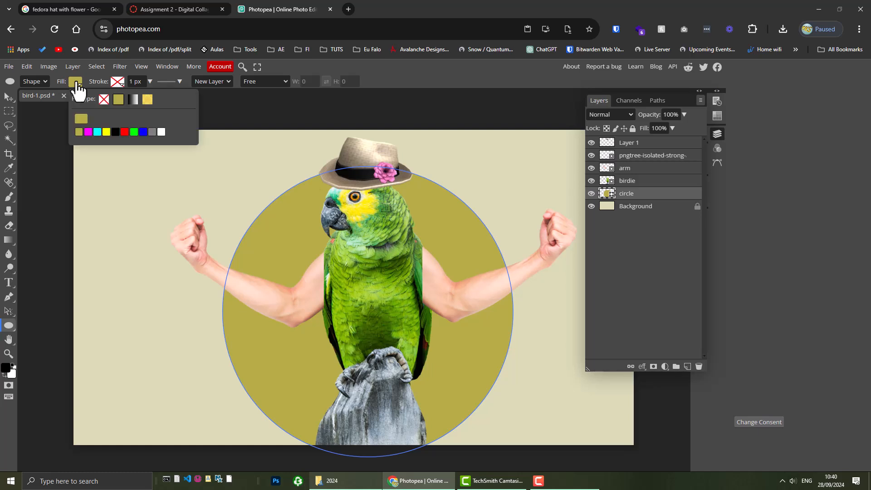
left_click(81, 120)
left_click(186, 172)
left_click(166, 163)
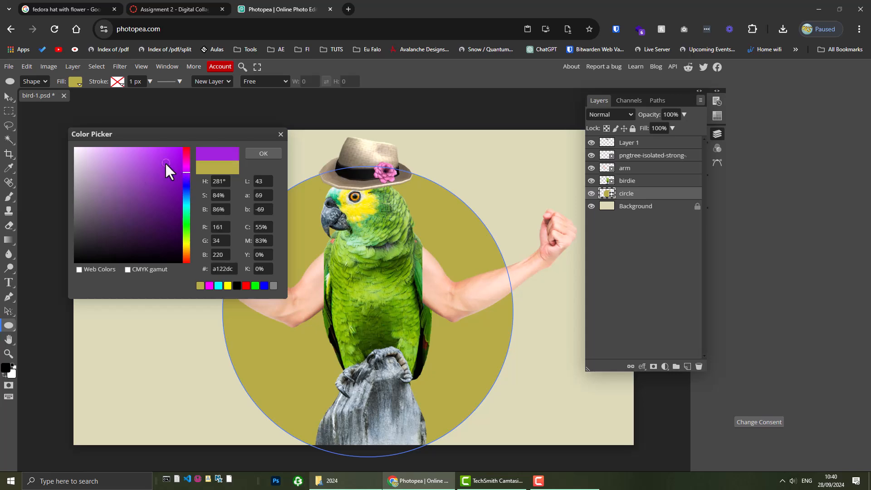
left_click(263, 153)
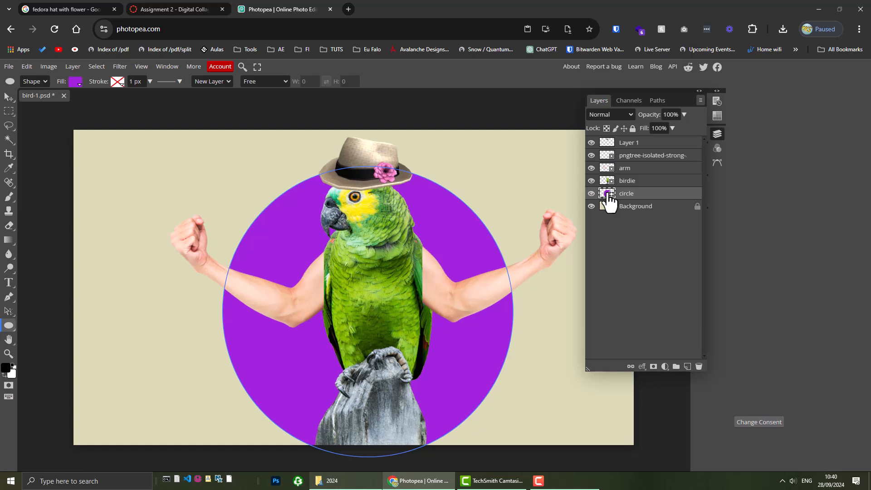
Reopen the circle layer's fill colour and try soft purple #ad71c9, plus yellow, green and skin tones sampled from the parrot and arm
double_click(609, 196)
mouse_move(170, 202)
left_mouse_down()
mouse_move(116, 200)
mouse_move(122, 168)
mouse_move(122, 202)
mouse_move(97, 185)
mouse_move(122, 173)
left_mouse_up()
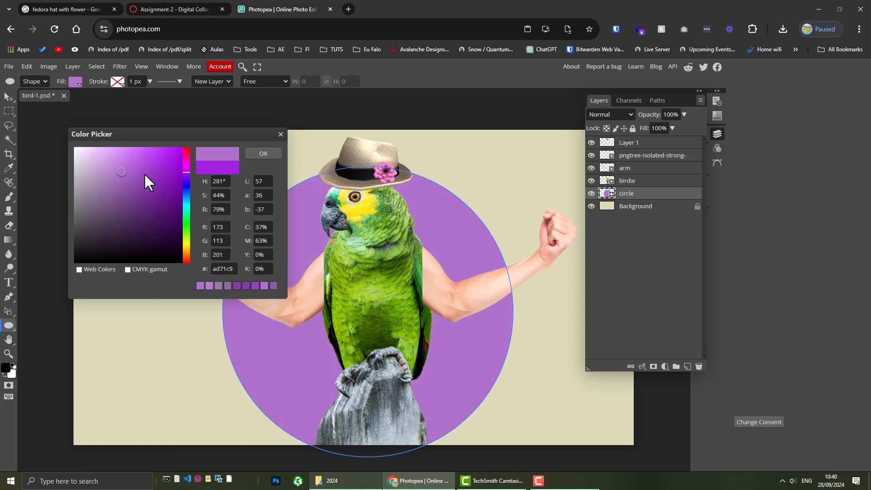
left_click(366, 201)
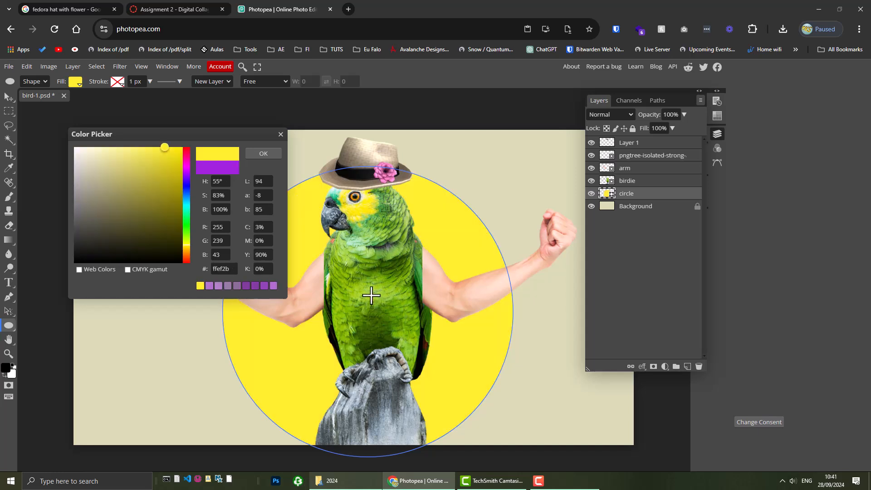
left_click(372, 295)
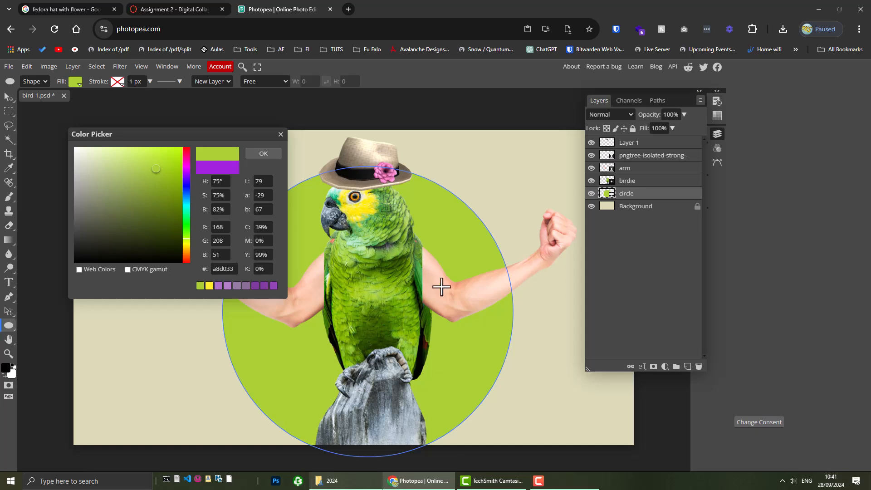
left_click(517, 274)
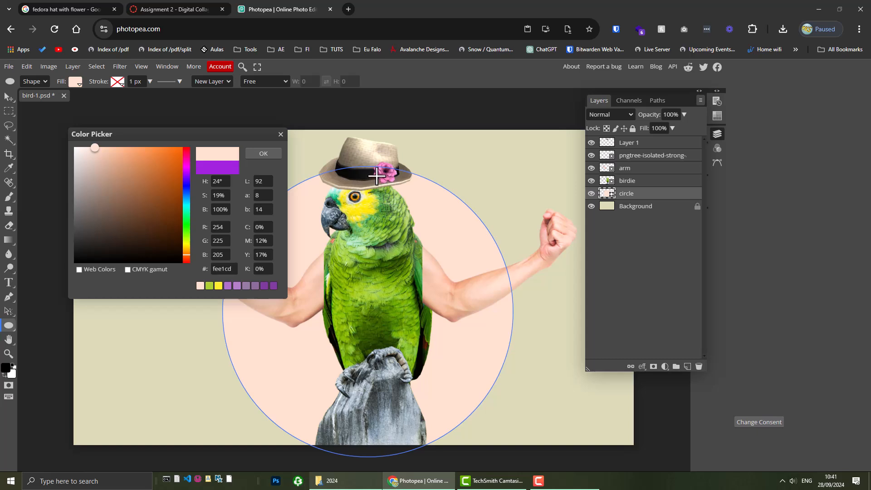
Sample pinks from the hat's flower for the circle's fill and settle on a softened pink, #e5a1ce
left_click(376, 175)
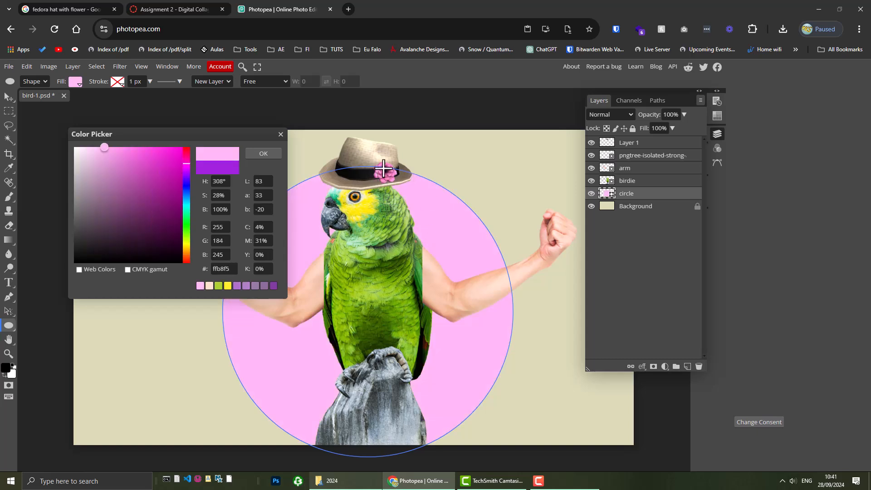
left_click(394, 174)
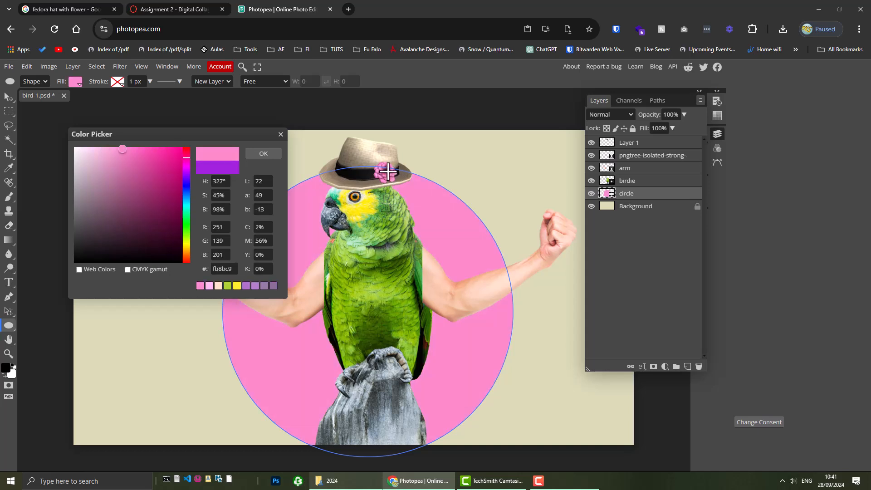
left_click(389, 171)
left_click(390, 172)
left_click(388, 173)
left_click(385, 176)
left_click(382, 177)
left_click(377, 175)
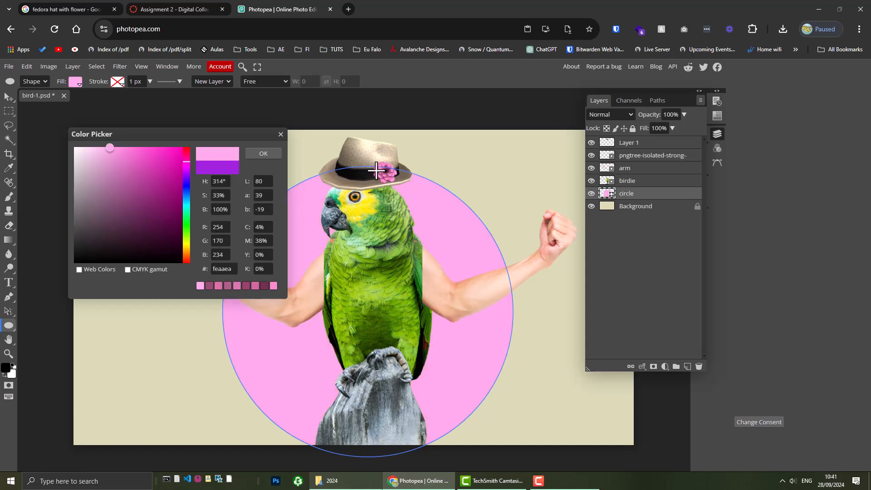
left_click(383, 171)
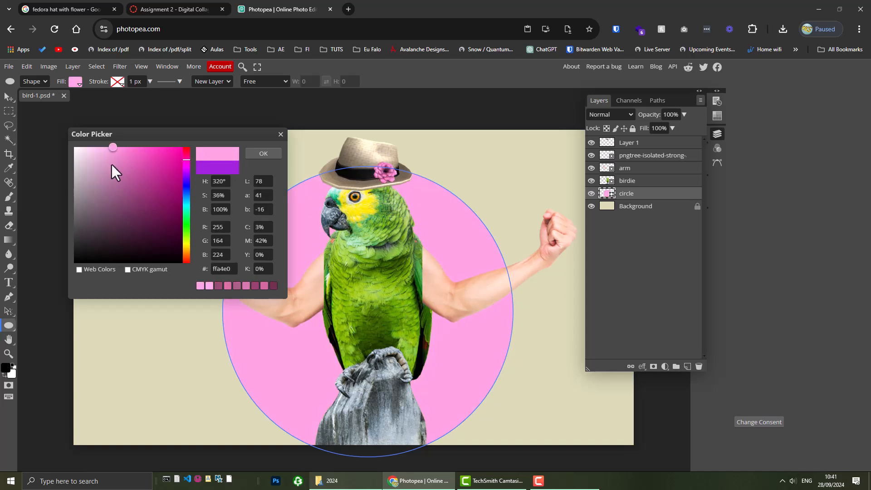
left_click_drag(112, 148, 106, 159)
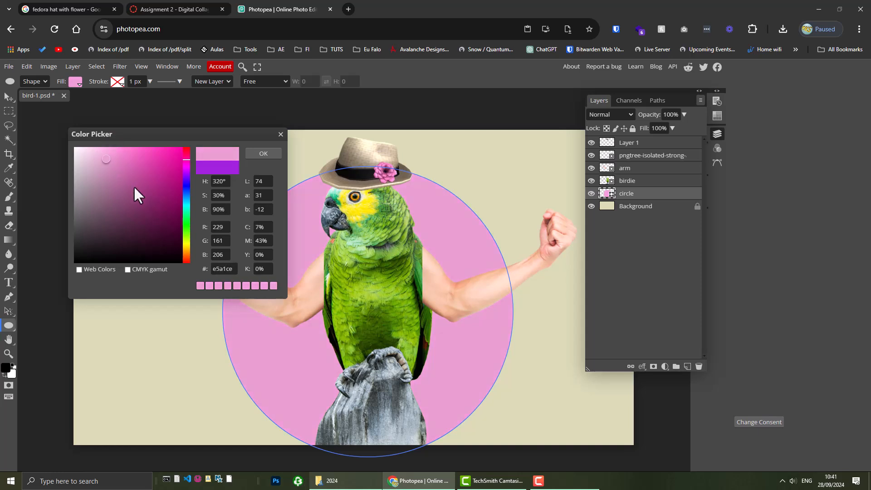
left_click(262, 153)
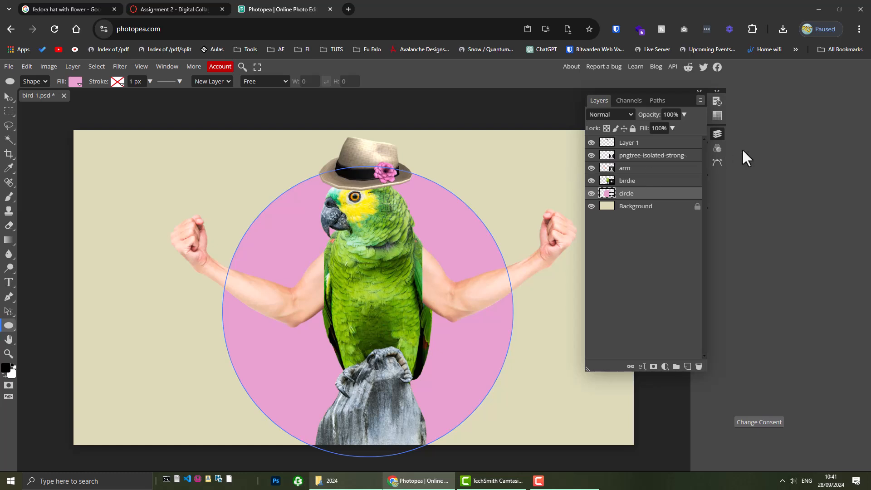
Collapse the Layers panel and deselect the circle with the Move tool active
left_click(718, 133)
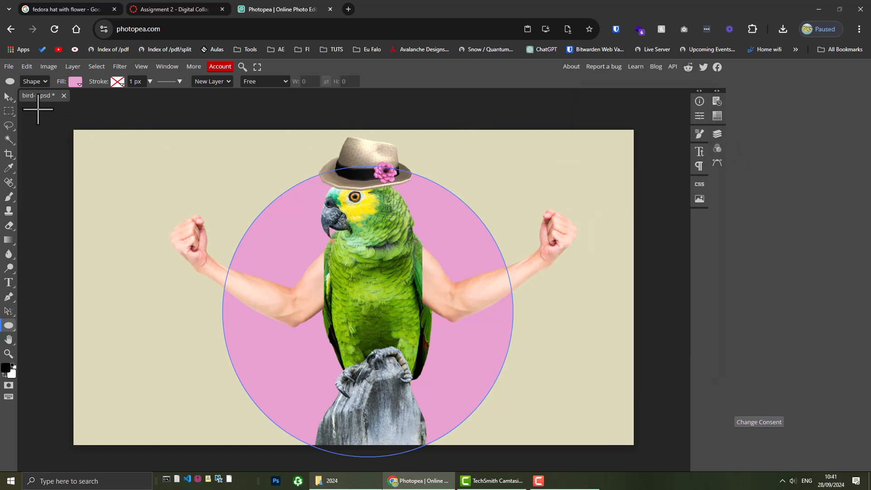
left_click(8, 97)
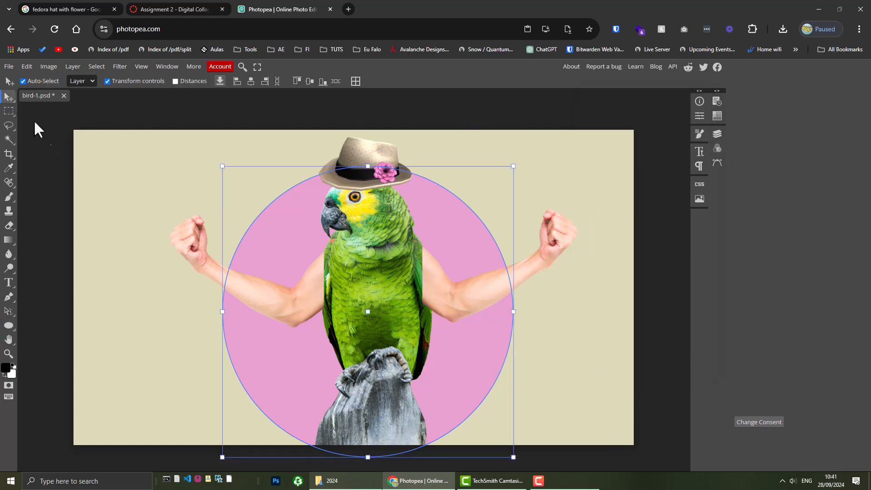
left_click(45, 197)
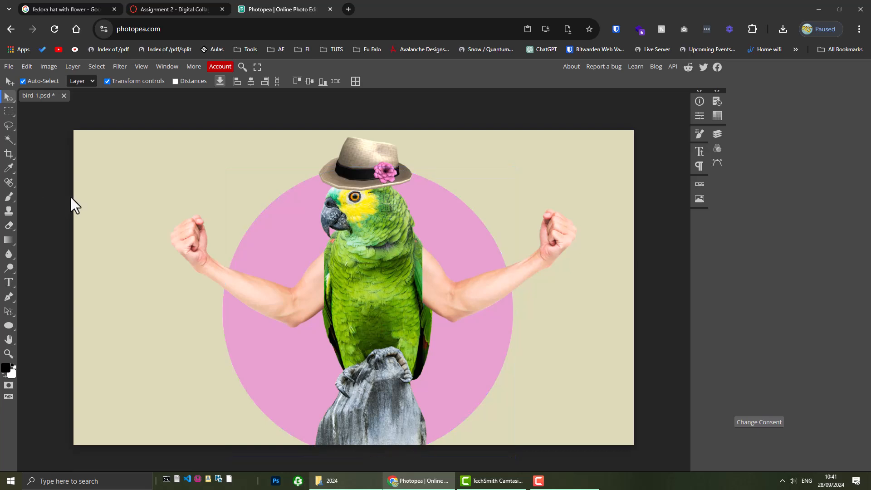
key("ctrl+minus")
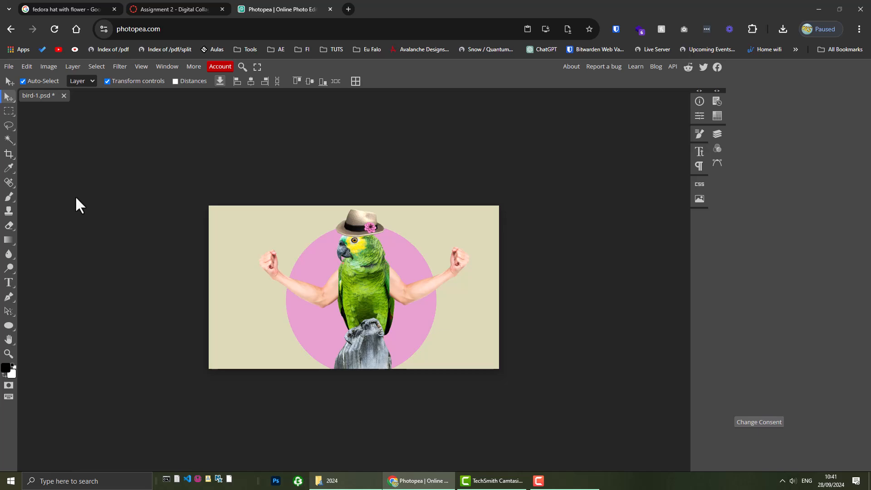
Save the collage as a new PSD named bird-2.psd on the Desktop
left_click(9, 67)
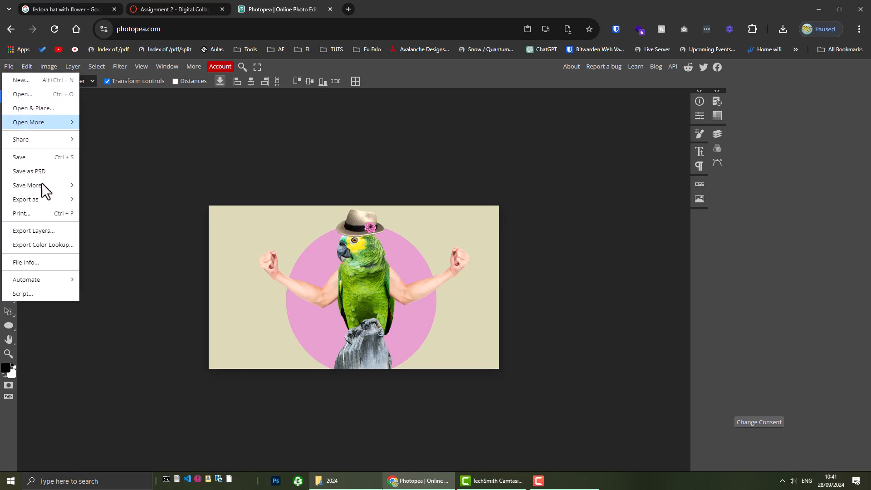
left_click(26, 173)
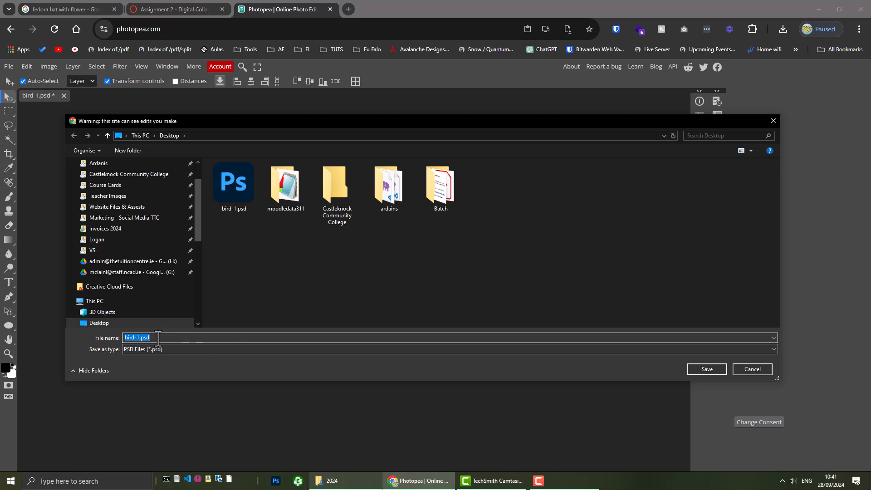
left_click(140, 338)
key("BackSpace")
type("2")
key("Return")
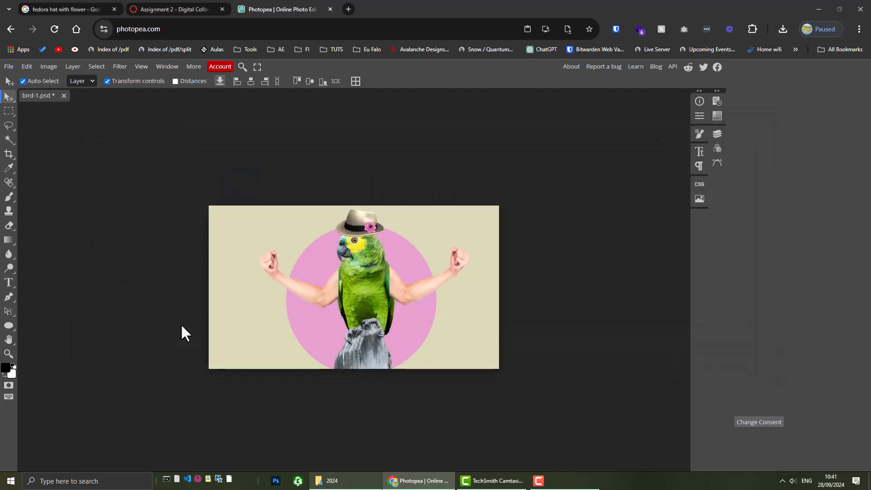
Export the collage as the JPG bird-2 at 1280 x 720 px and 70% quality, and dismiss the upgrade offer
left_click(9, 67)
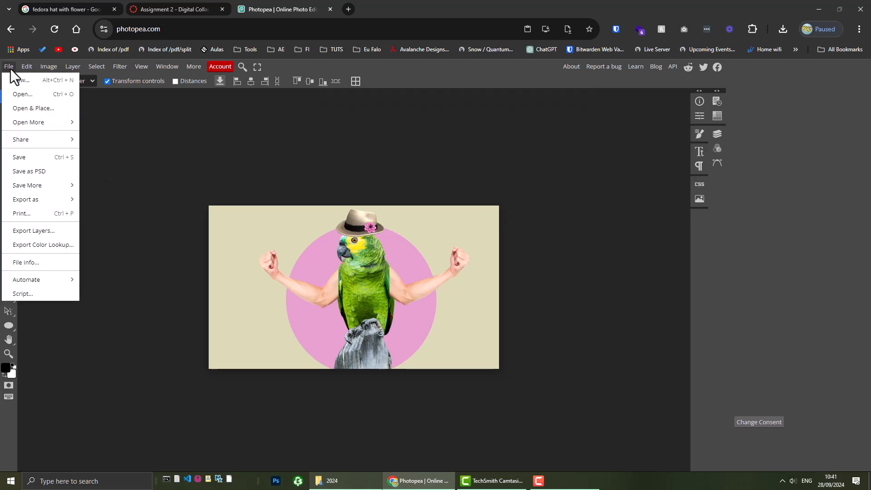
mouse_move(40, 199)
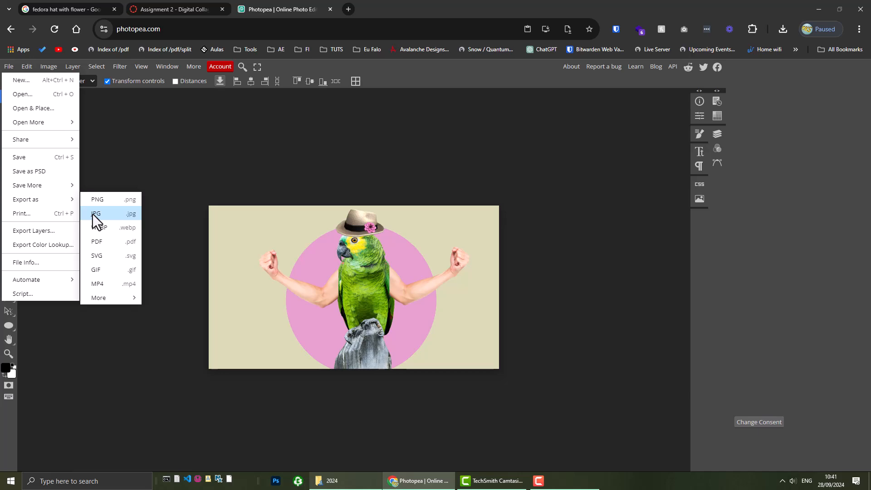
left_click(92, 214)
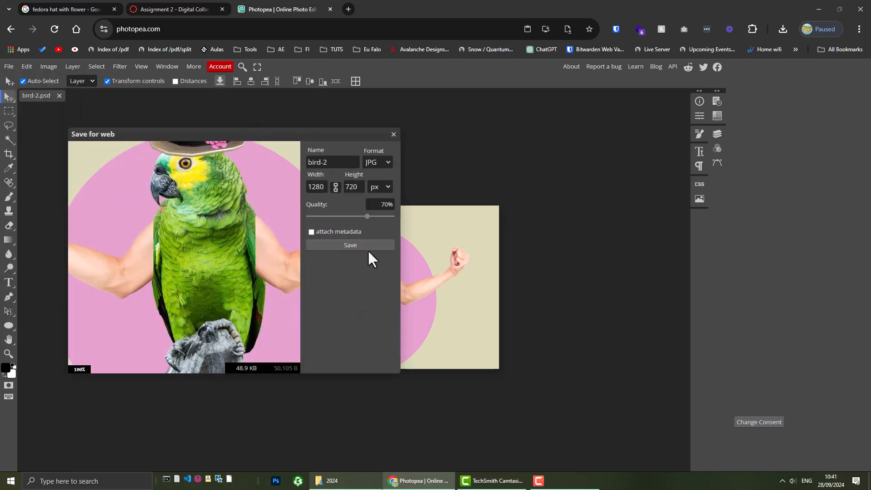
triple_click(316, 163)
left_click(328, 245)
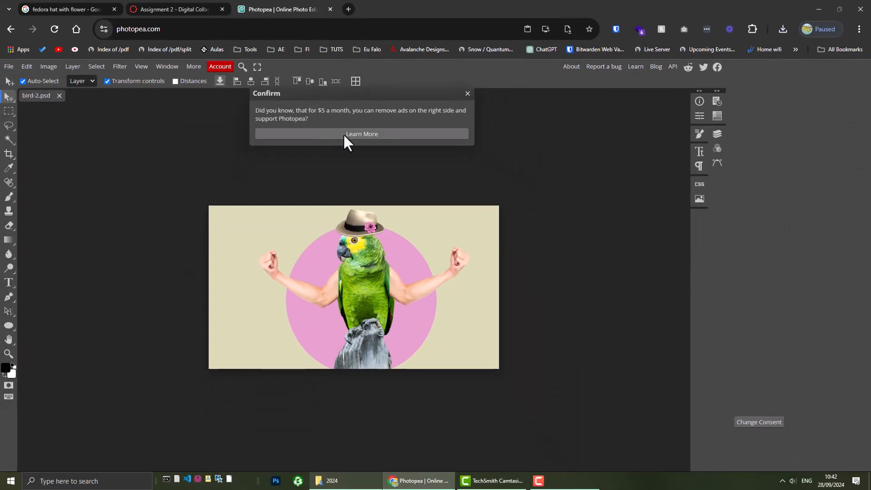
left_click(467, 93)
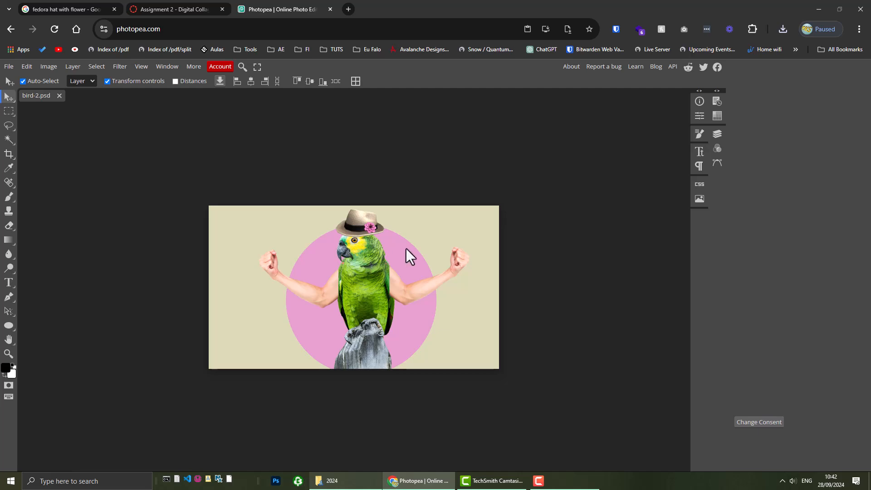
Switch to the Windows desktop and remove the unused transparent shoulder PNG from it
key("super+d")
left_click(291, 108)
left_click_drag(166, 155, 481, 337)
left_click(420, 235)
left_click(462, 243)
mouse_move(461, 241)
left_click(499, 340)
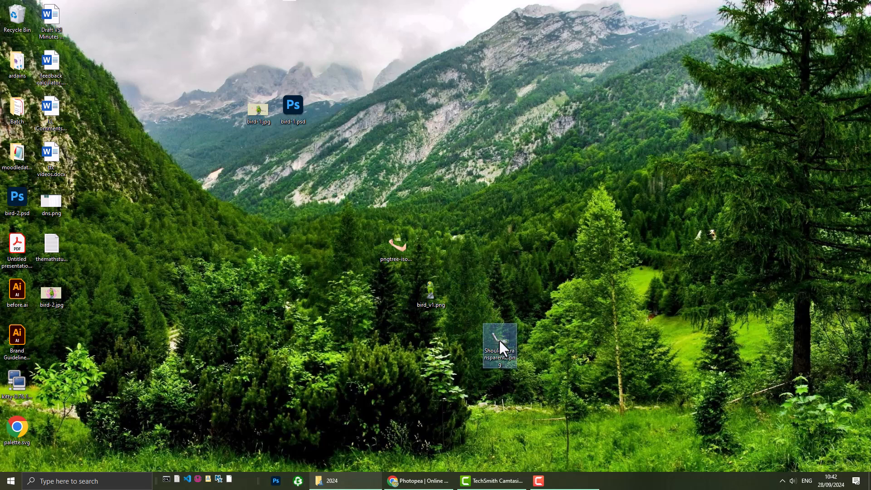
Place bird_v1.png beside the pngtree arm image, and bird-2.jpg and bird-2.psd directly beneath the matching bird-1 files on the desktop
left_click_drag(428, 290, 430, 248)
left_click_drag(349, 228, 236, 264)
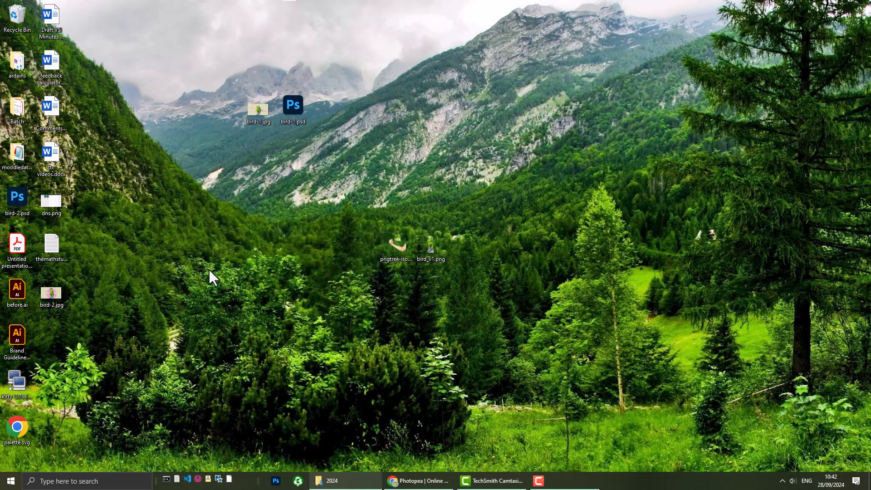
left_click_drag(51, 301, 250, 148)
left_click_drag(12, 207, 298, 168)
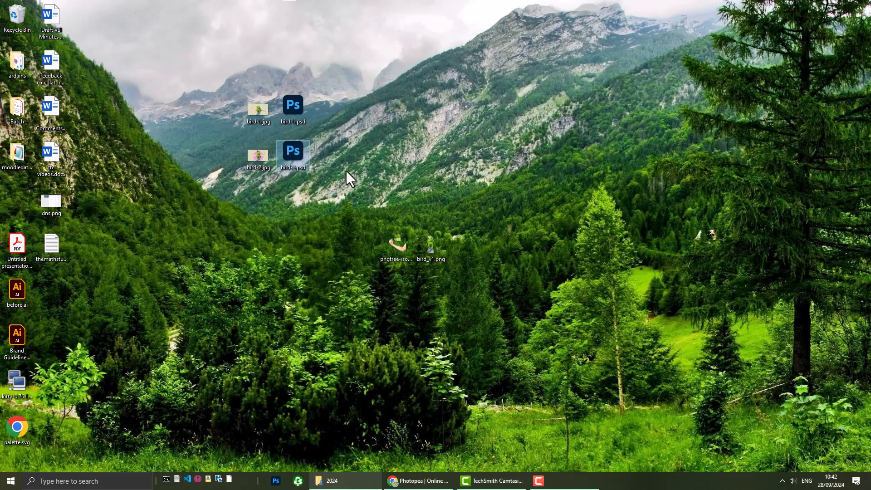